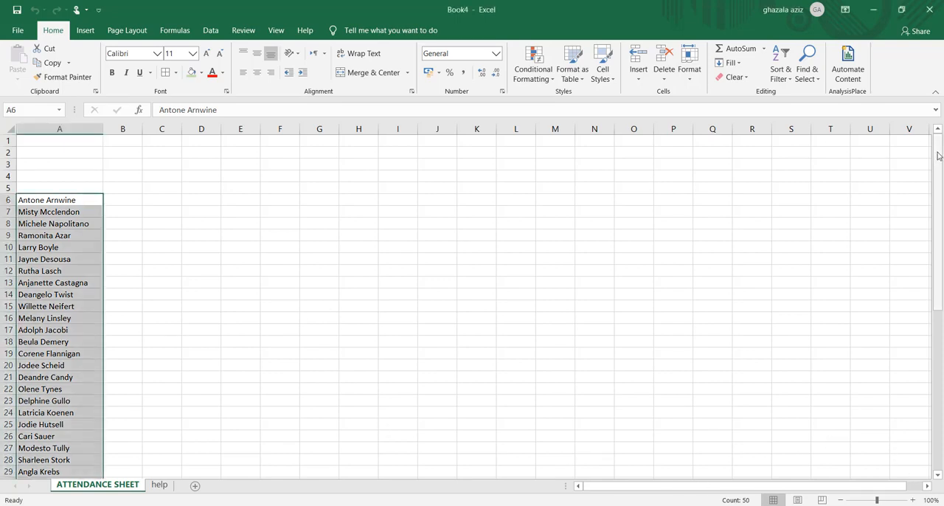
Set the student names in column A to font size 18 and autofit the column's width
left_click_drag(938, 171, 923, 160)
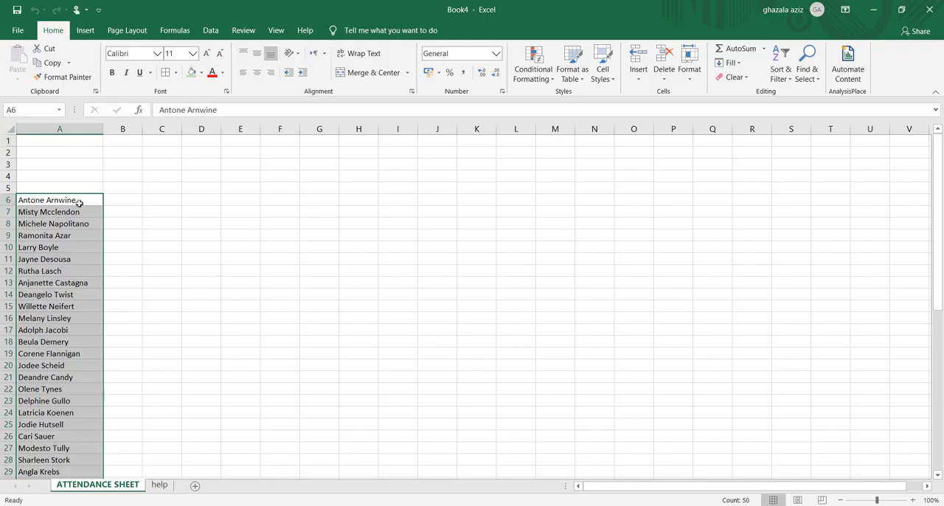
left_click(193, 59)
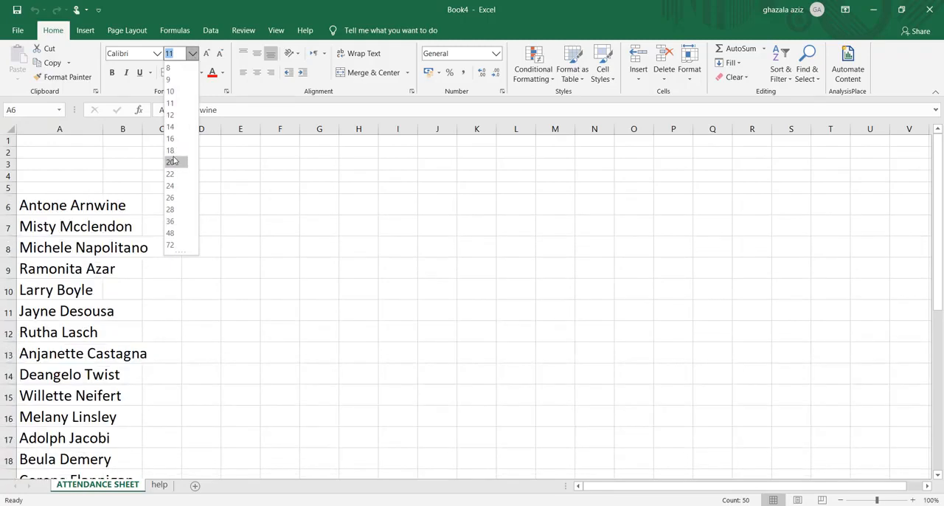
left_click(172, 151)
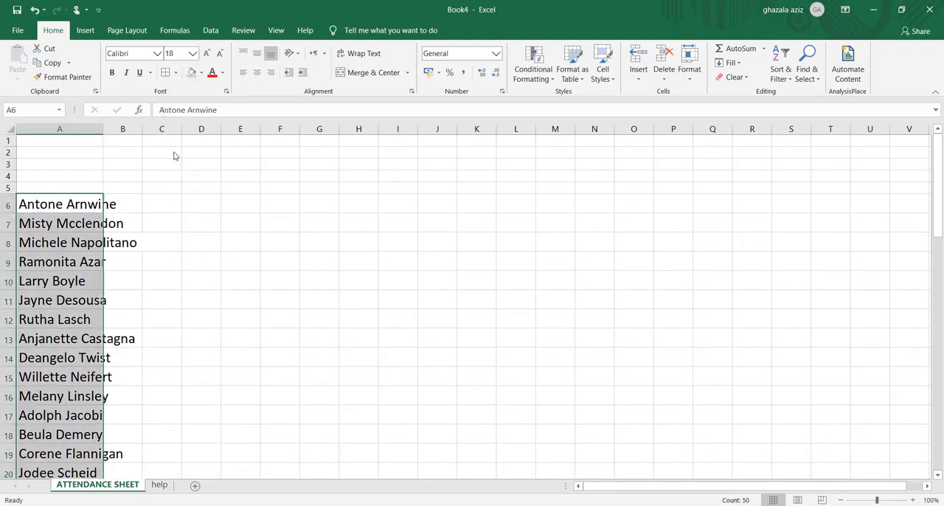
double_click(103, 129)
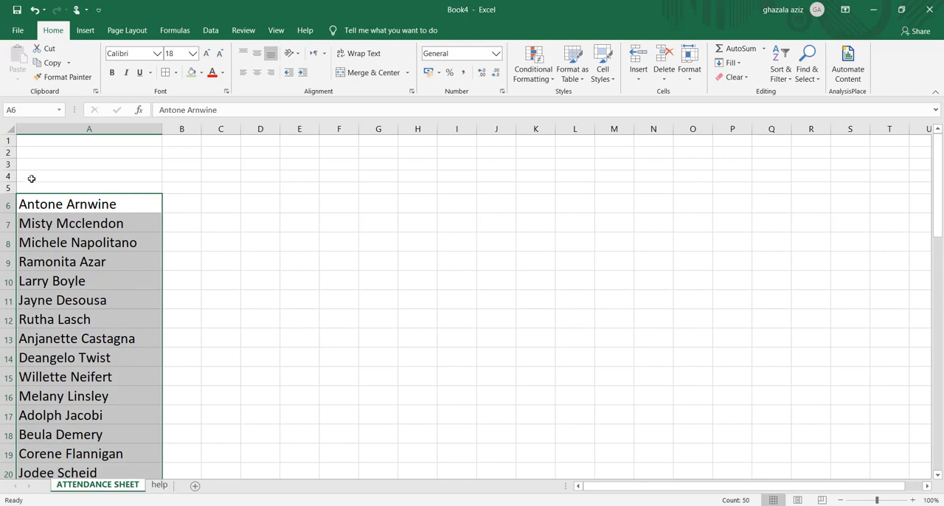
Merge and center cells A4:A5 above the student list and enter the heading NAME
left_click_drag(32, 178, 31, 186)
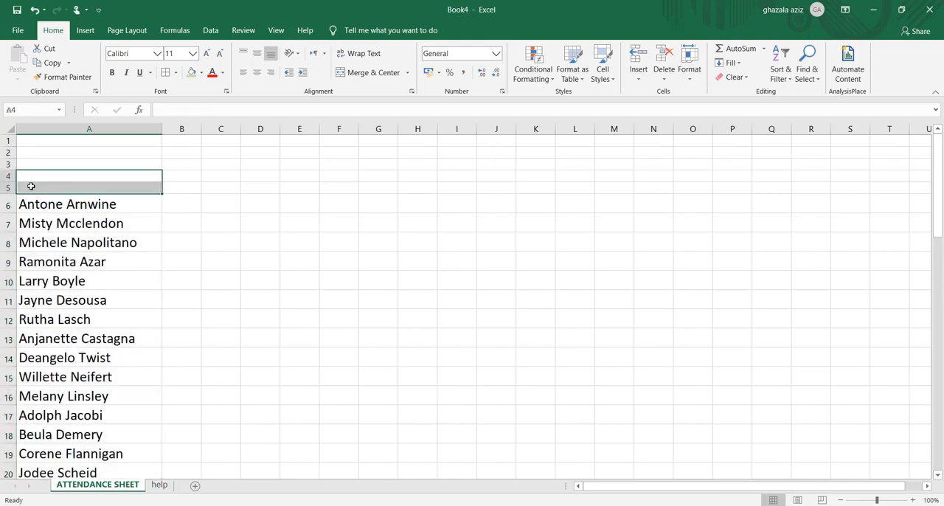
left_click(364, 72)
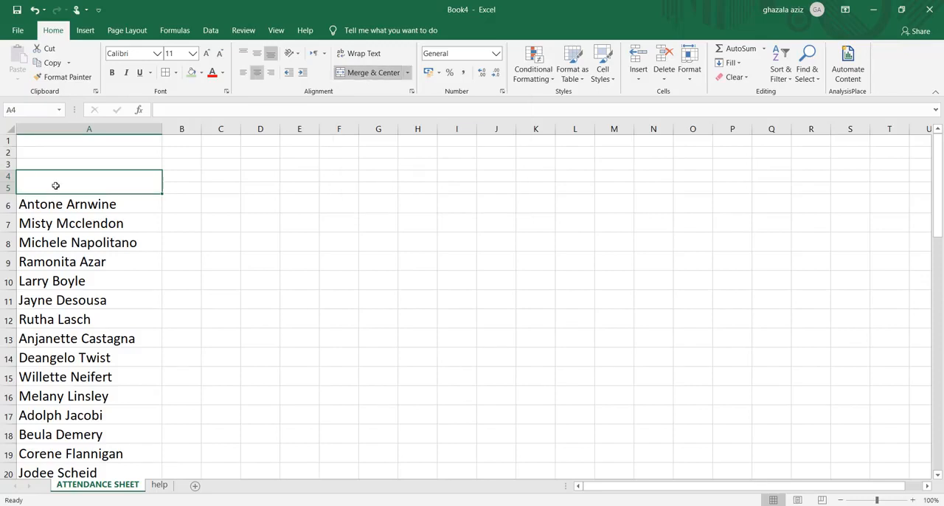
type("NAME")
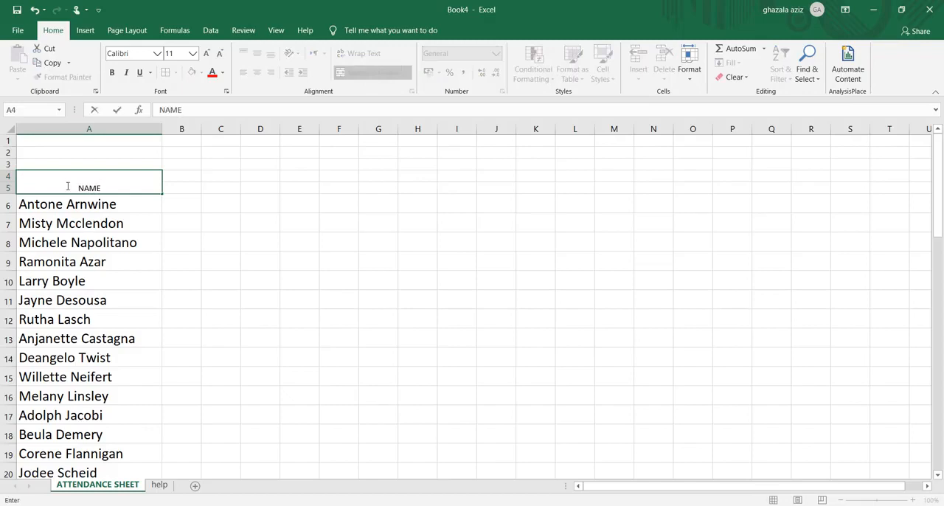
Format the NAME heading as bold 22-point text and align it left
left_click_drag(77, 188, 107, 187)
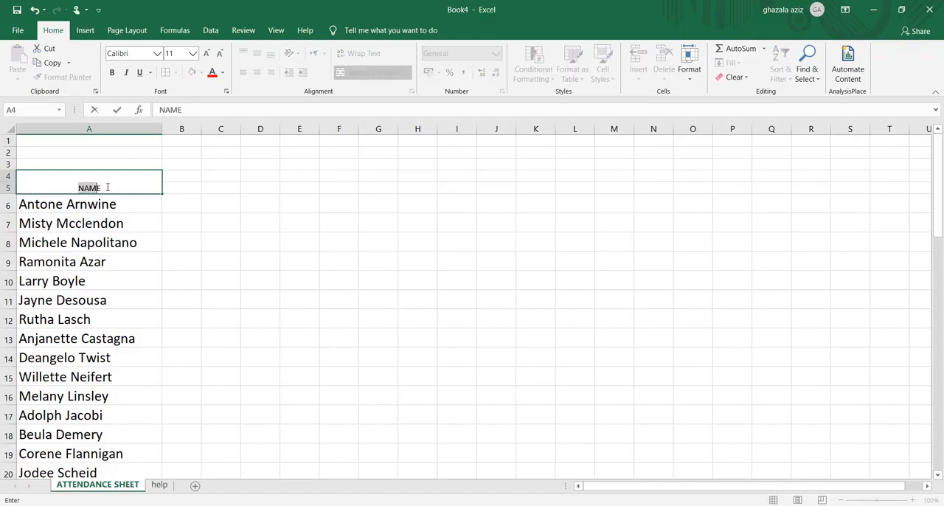
left_click(193, 56)
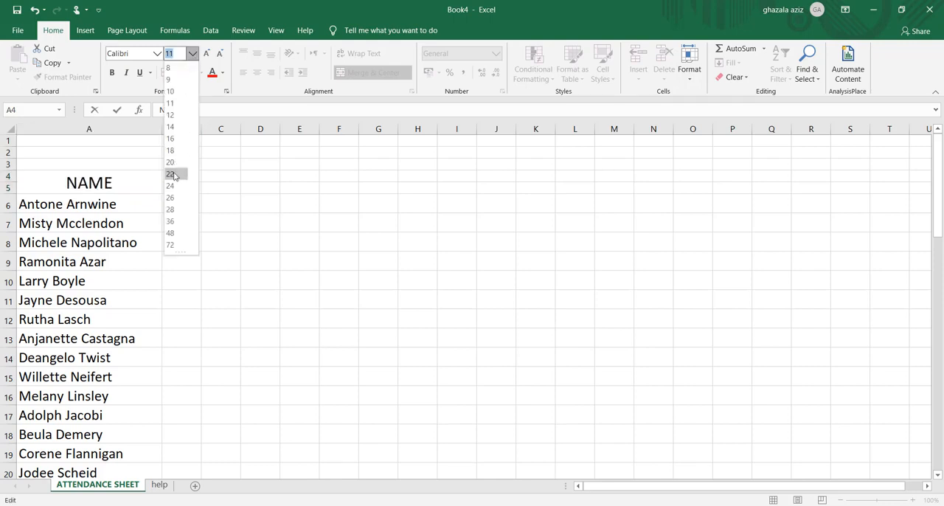
left_click(174, 176)
left_click(112, 74)
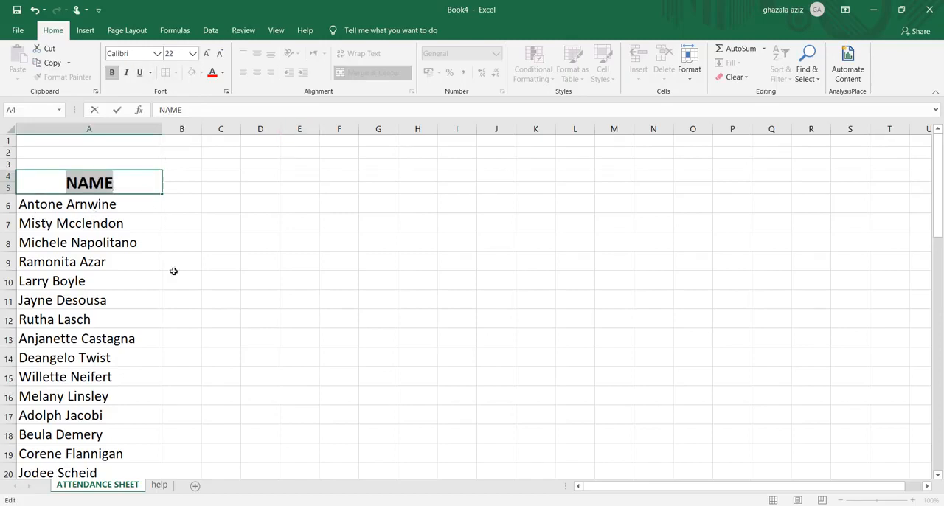
left_click(241, 273)
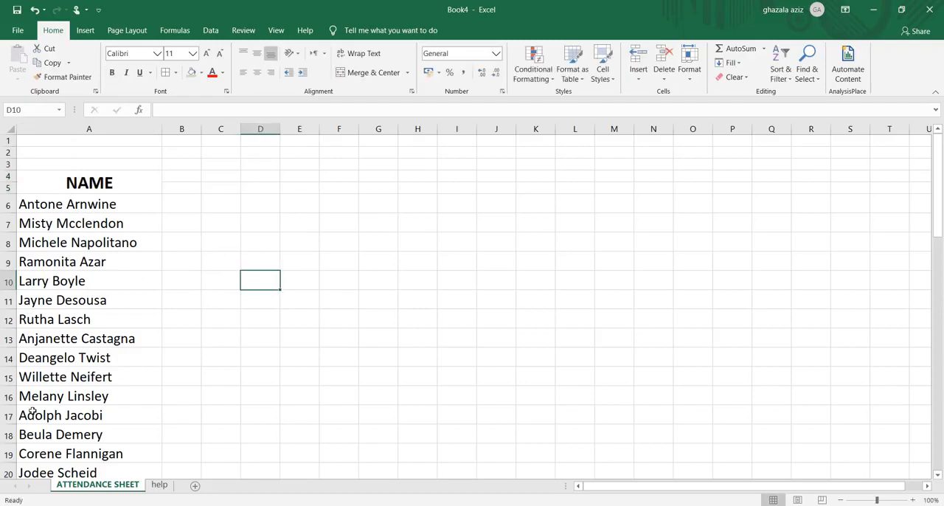
left_click(72, 184)
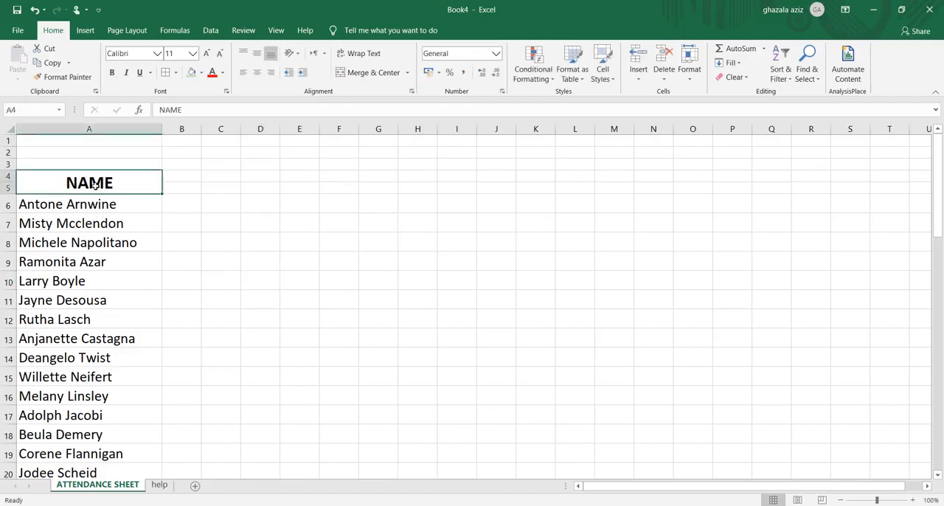
left_click(243, 75)
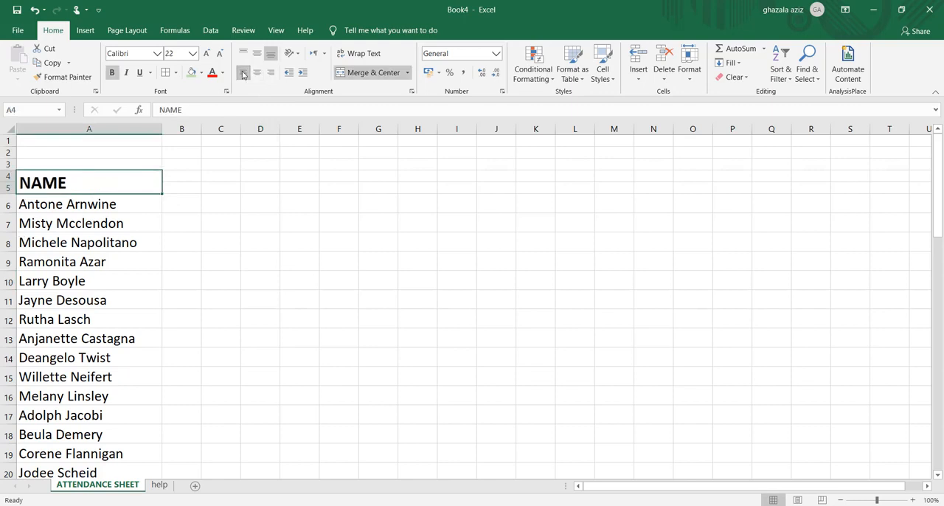
left_click(279, 375)
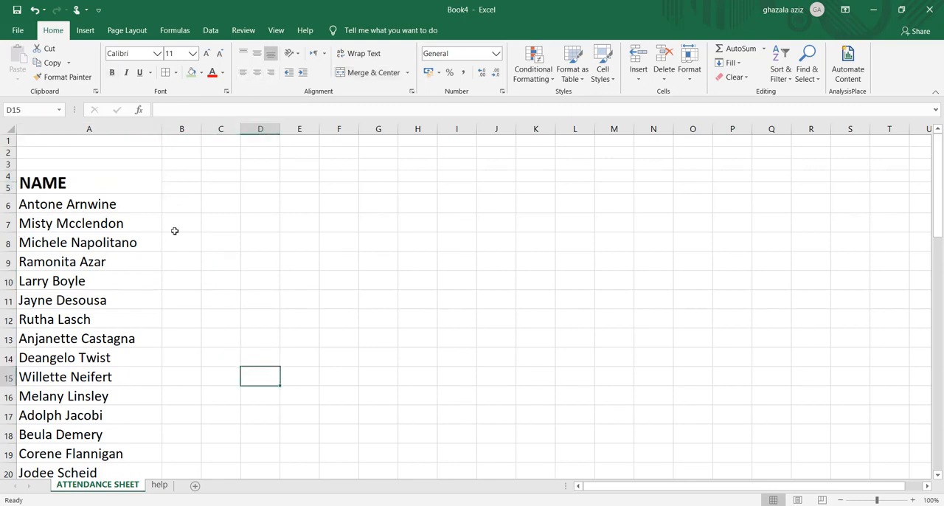
Merge and center the ranges A1:L1, M1:P1 and R1:T1 as three separate header cells in row 1
left_click(114, 141)
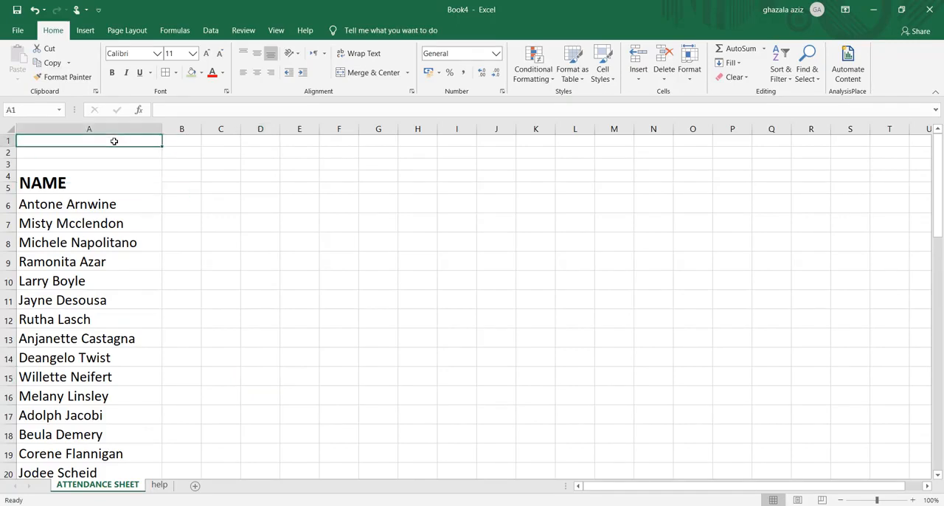
left_click_drag(115, 141, 559, 143)
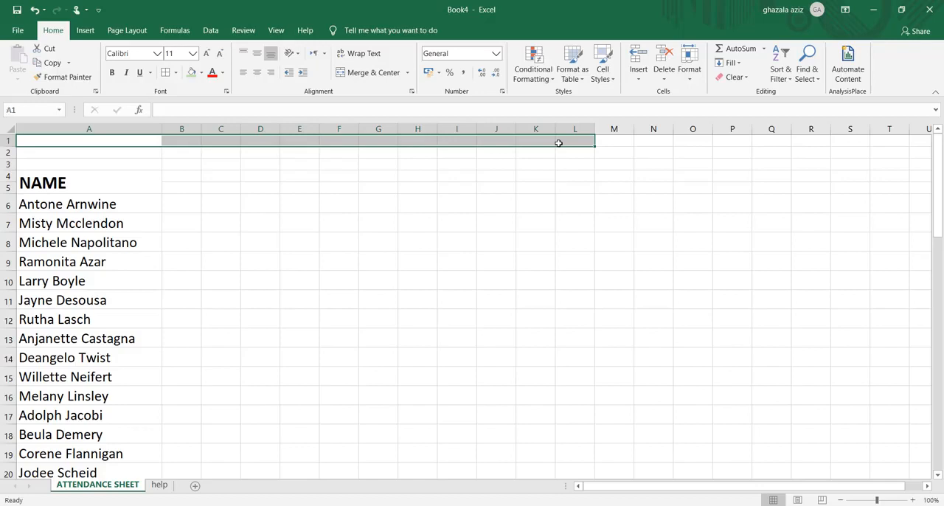
left_click(369, 73)
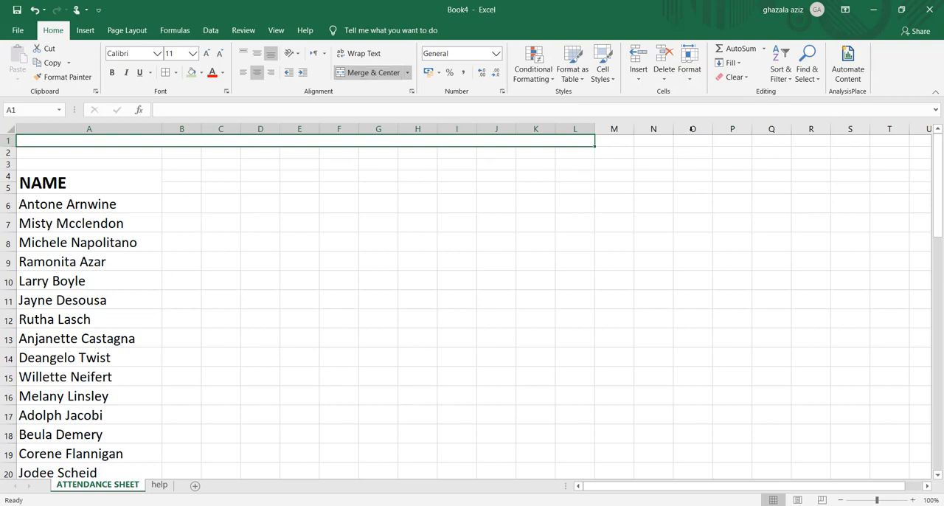
left_click_drag(620, 140, 735, 138)
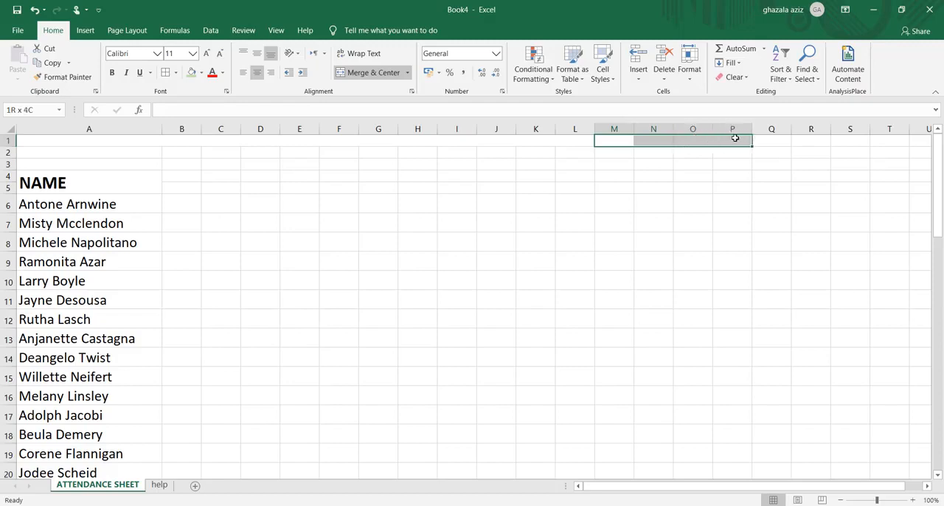
left_click_drag(735, 138, 735, 138)
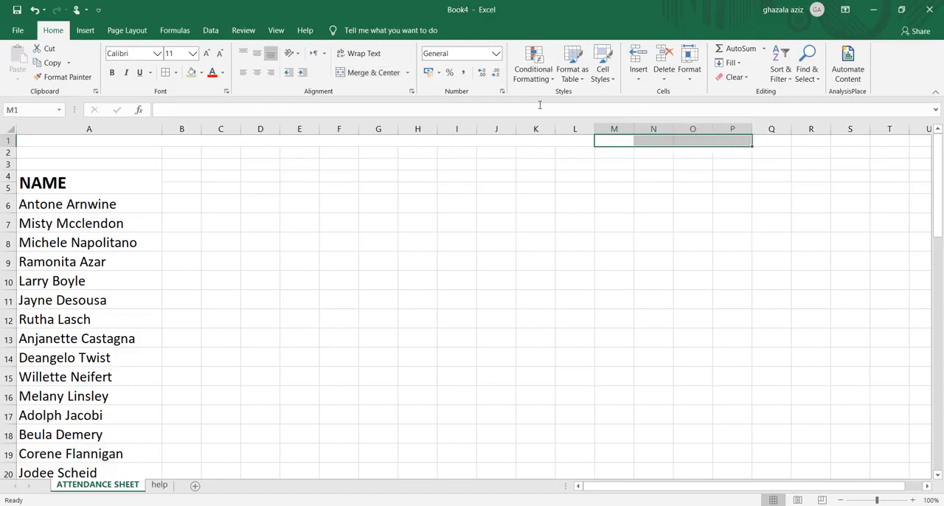
left_click(371, 73)
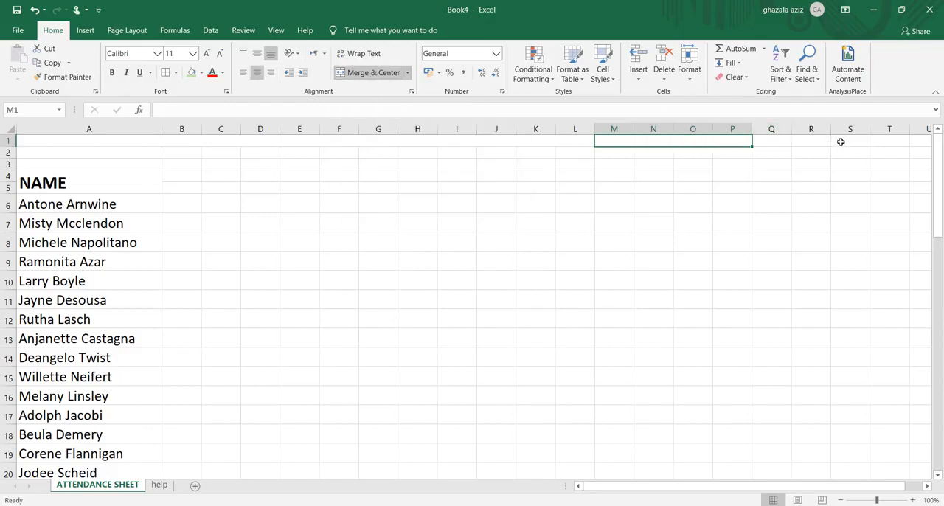
left_click_drag(819, 140, 886, 139)
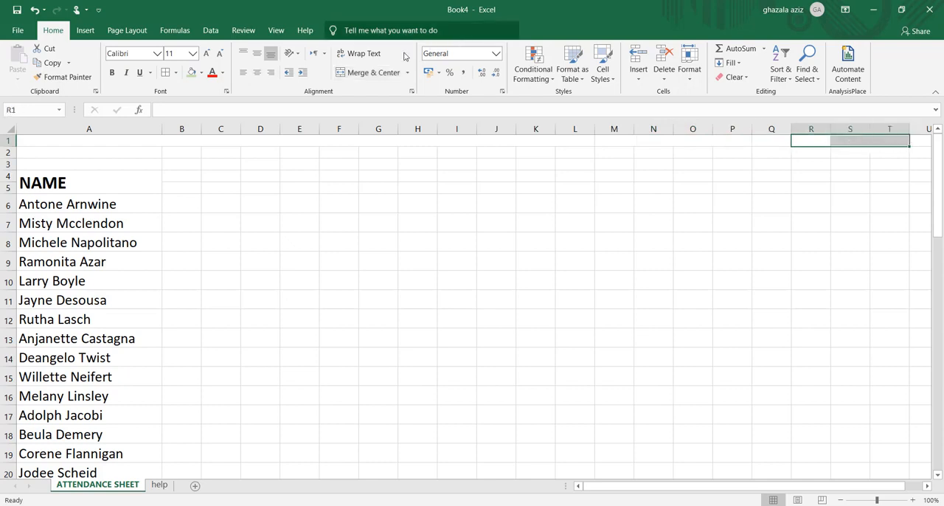
left_click(362, 73)
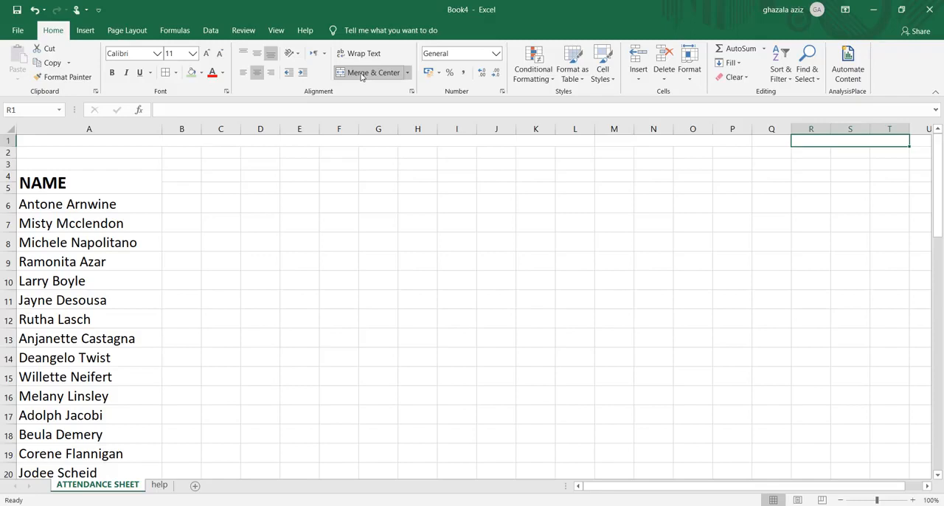
Enter the title ATTENDANCE OF STUDENTS in the merged cell A1:L1
left_click(313, 141)
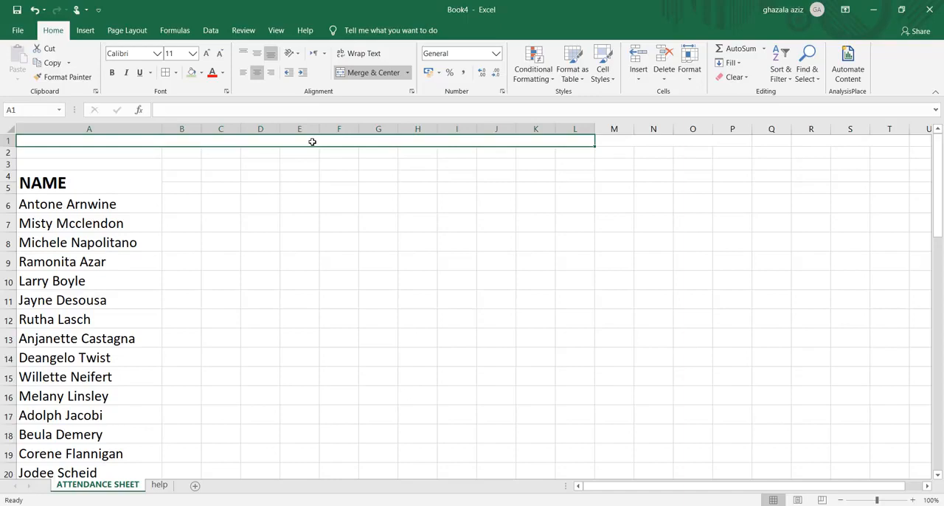
type("ATTE")
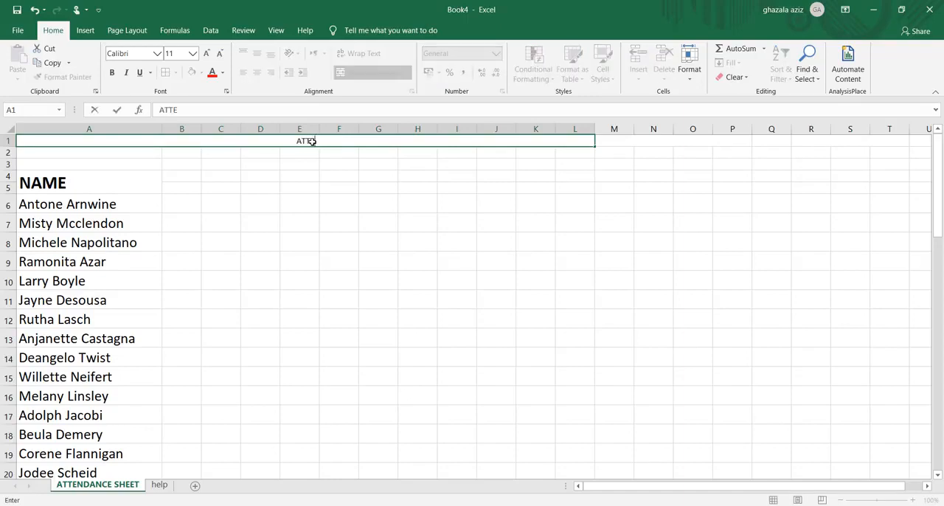
type("NDANCE O")
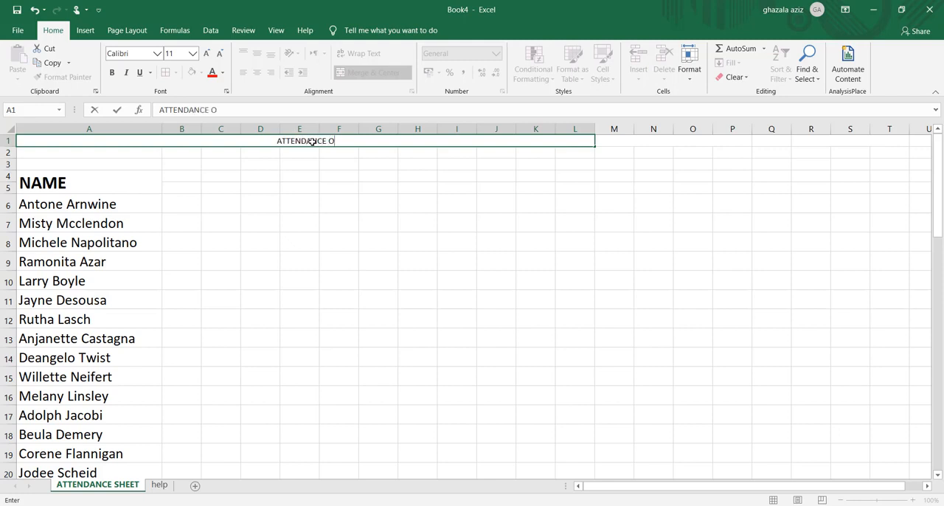
type("F STU")
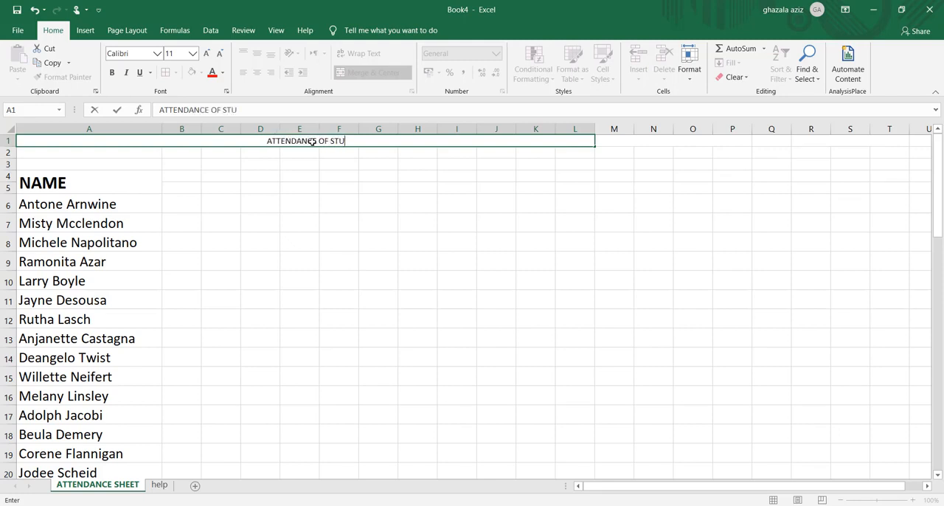
type("DENTS")
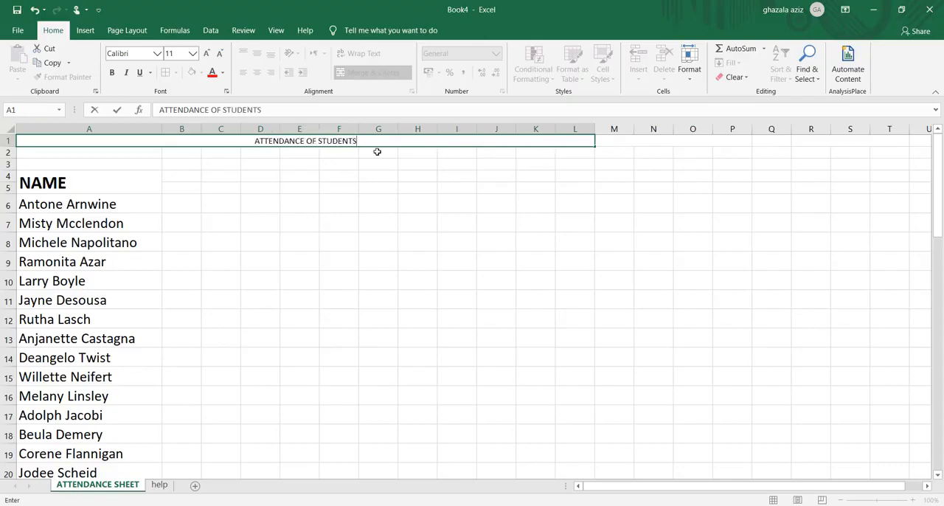
left_click(658, 142)
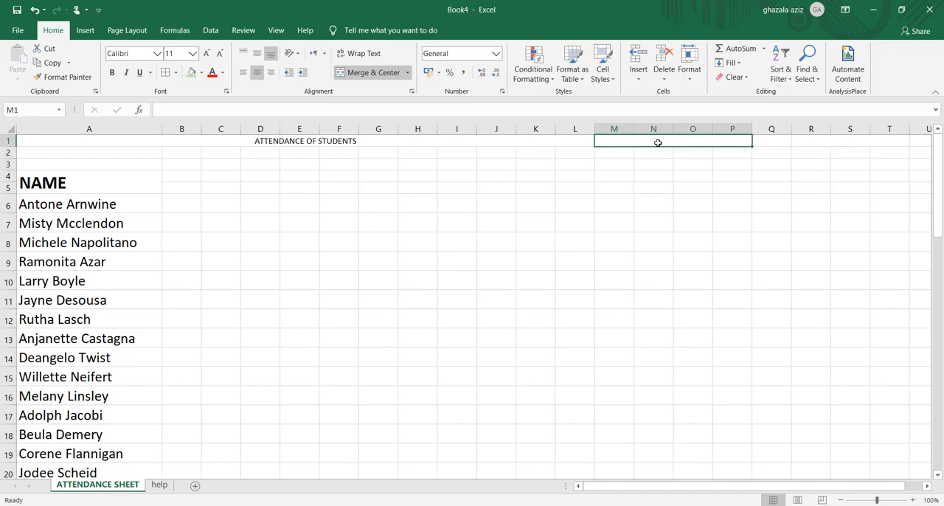
Clear the month names from A2:A13 on the help sheet
left_click(159, 486)
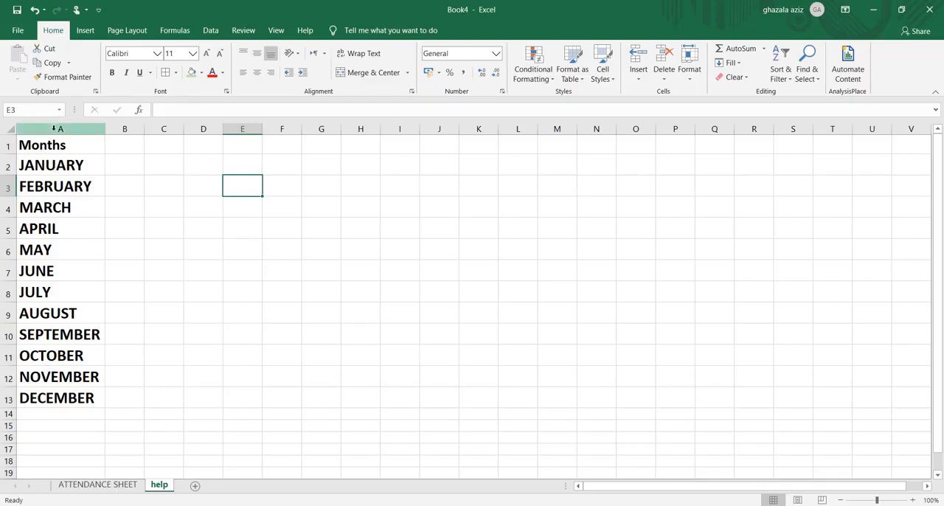
left_click_drag(53, 165, 53, 397)
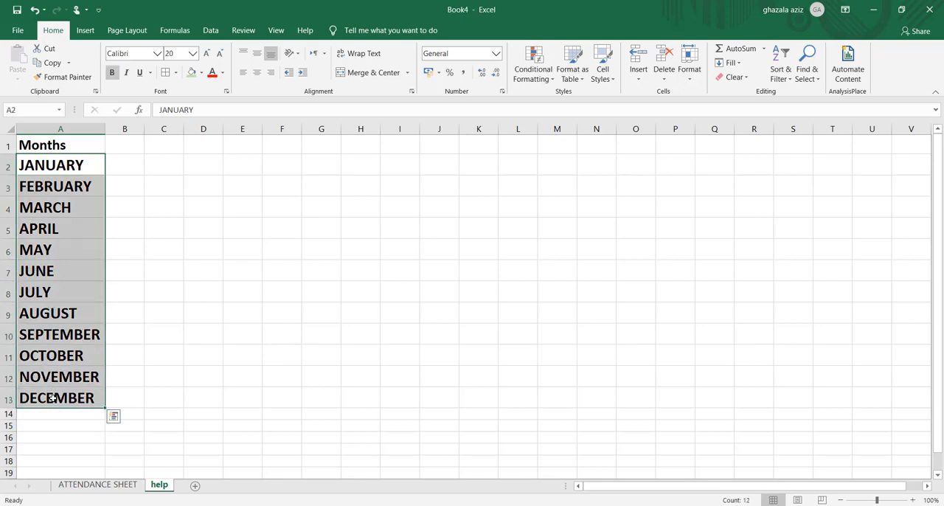
key("Delete")
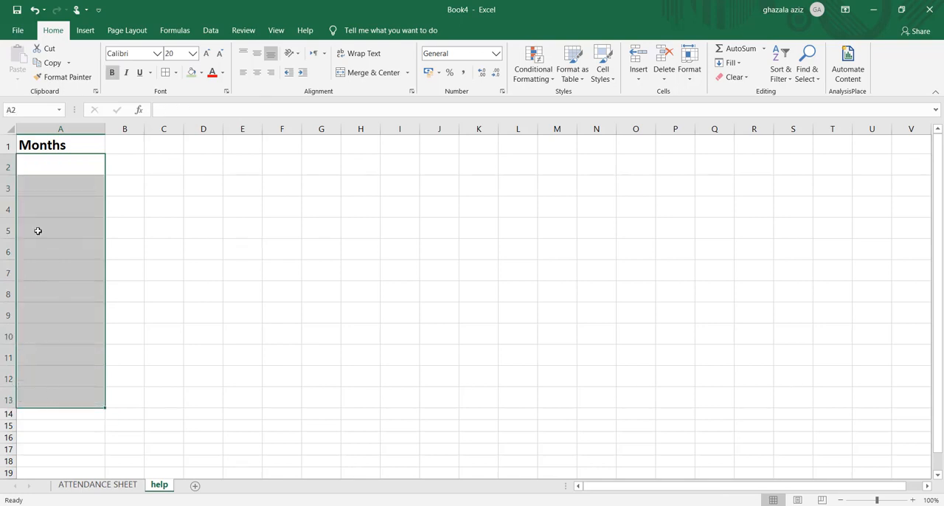
Enter JANUARY in A2 and autofill the months down to A13
left_click(46, 167)
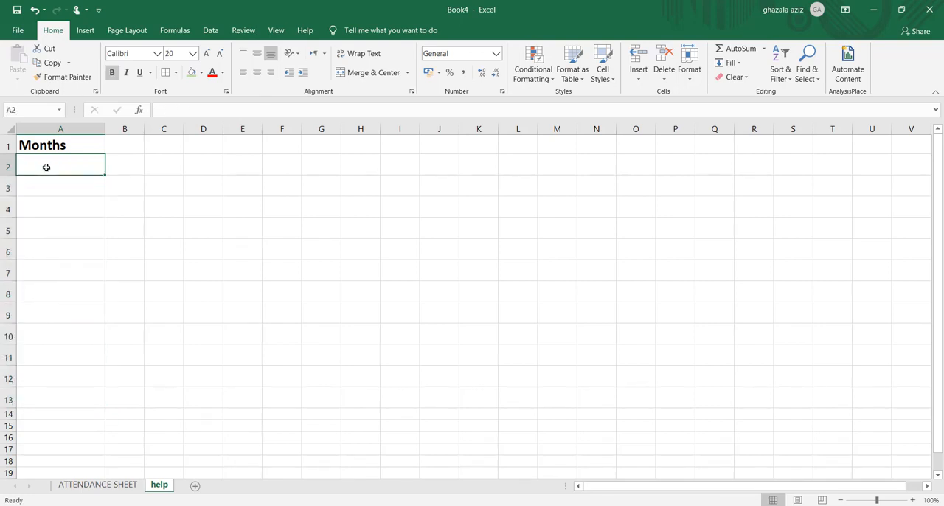
type("JANU")
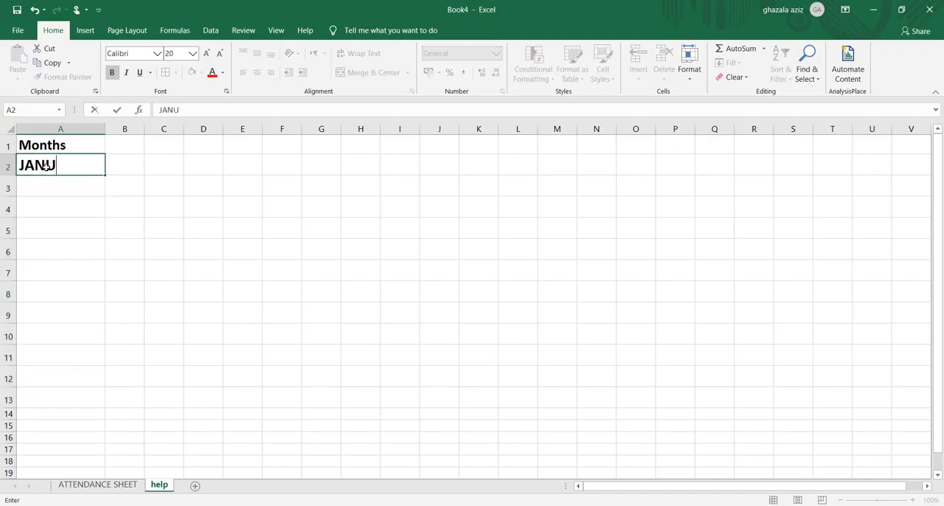
type("ARY")
left_click_drag(106, 177, 93, 402)
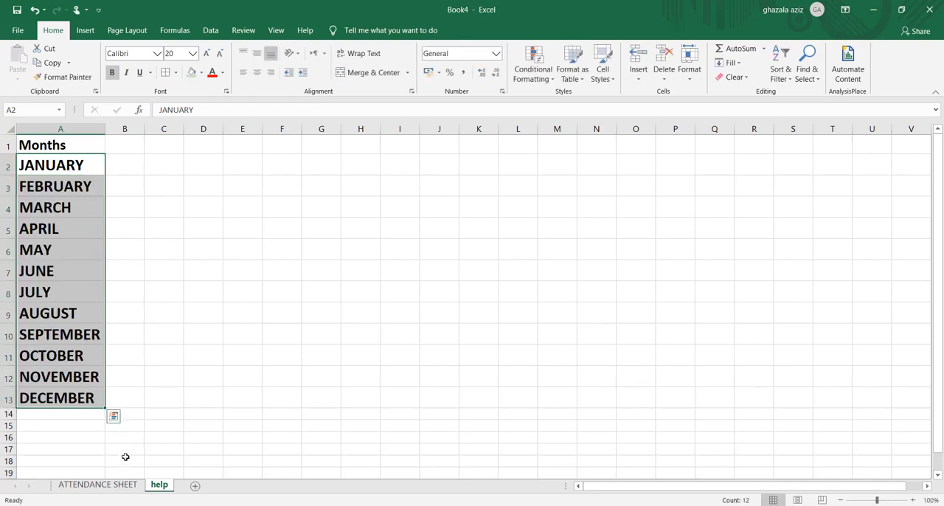
Add list data validation to the merged cell M1 on the attendance sheet, with help!$A$2:$A$13 as the source
left_click(118, 486)
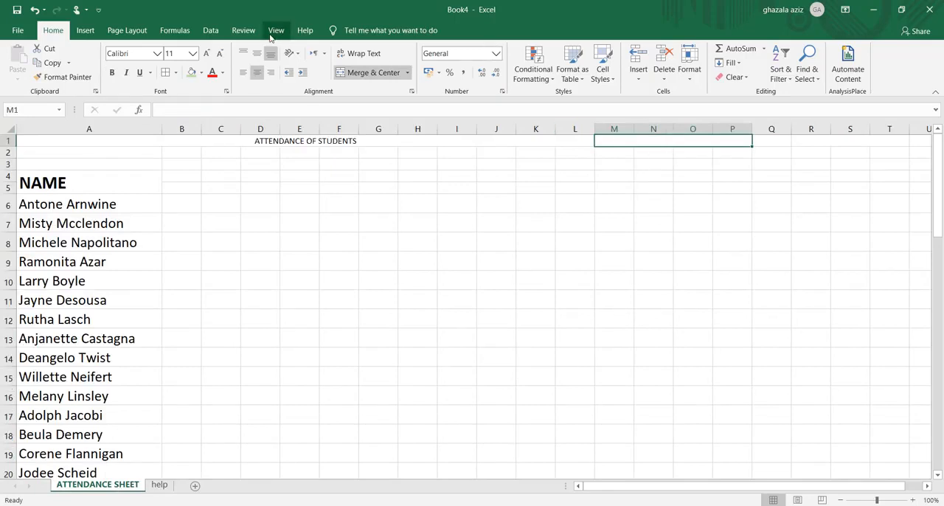
left_click(212, 31)
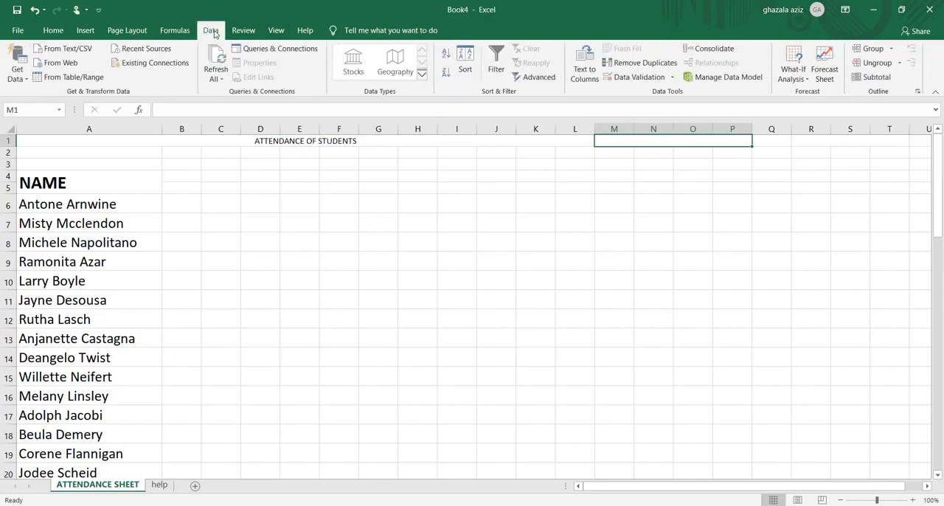
left_click(673, 78)
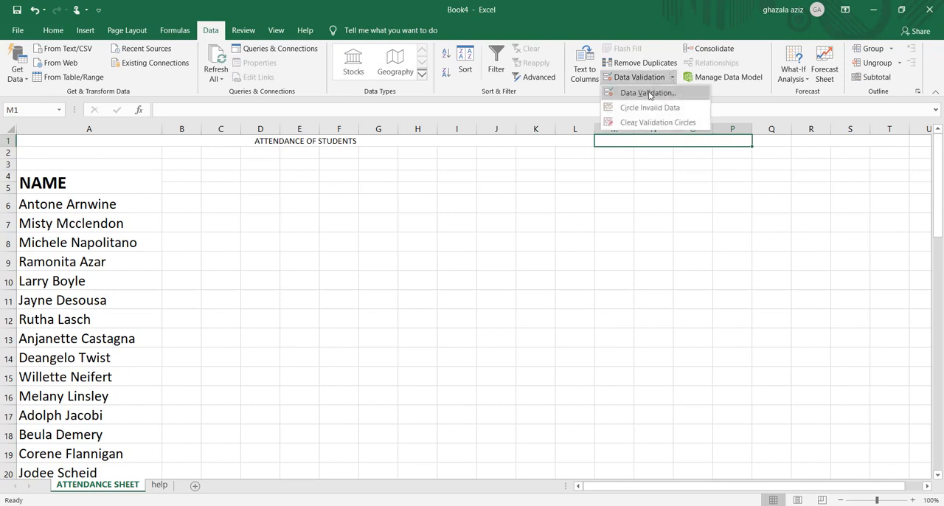
left_click(648, 93)
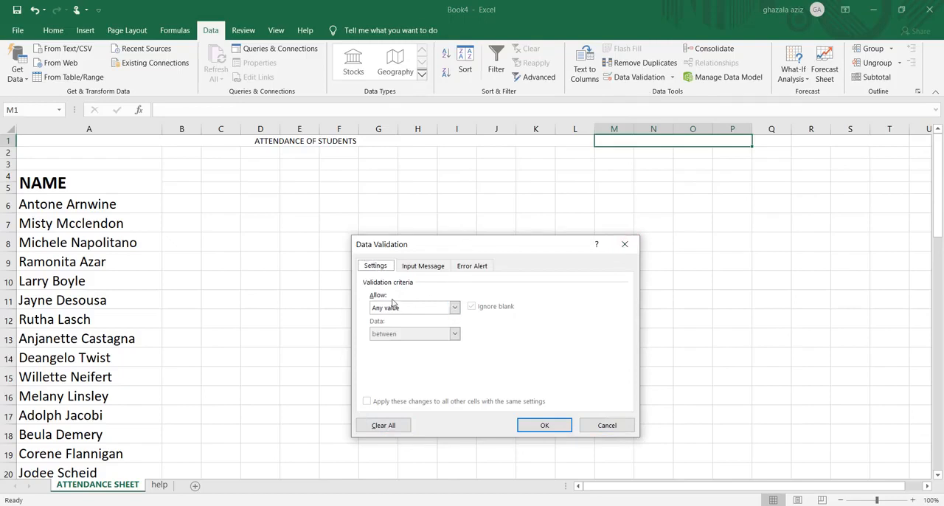
left_click(456, 308)
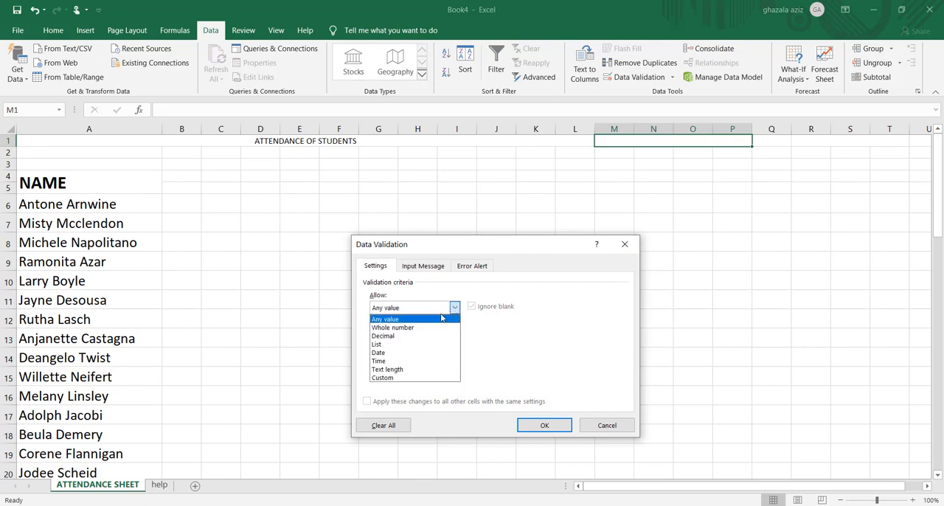
left_click(396, 344)
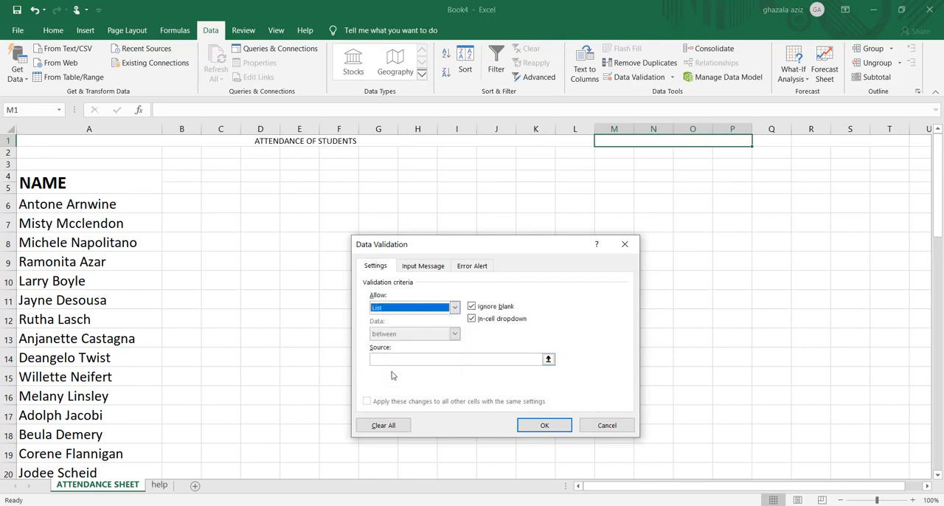
left_click(548, 360)
left_click(548, 360)
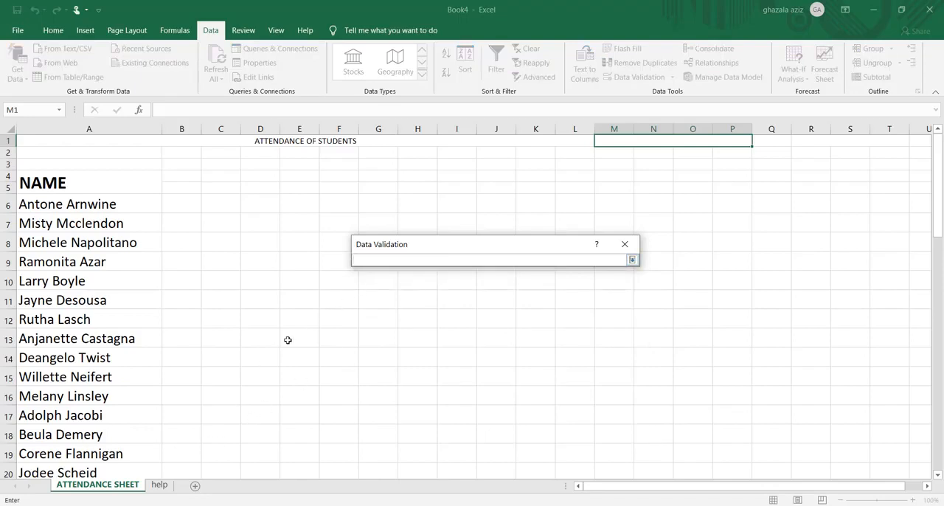
left_click(161, 485)
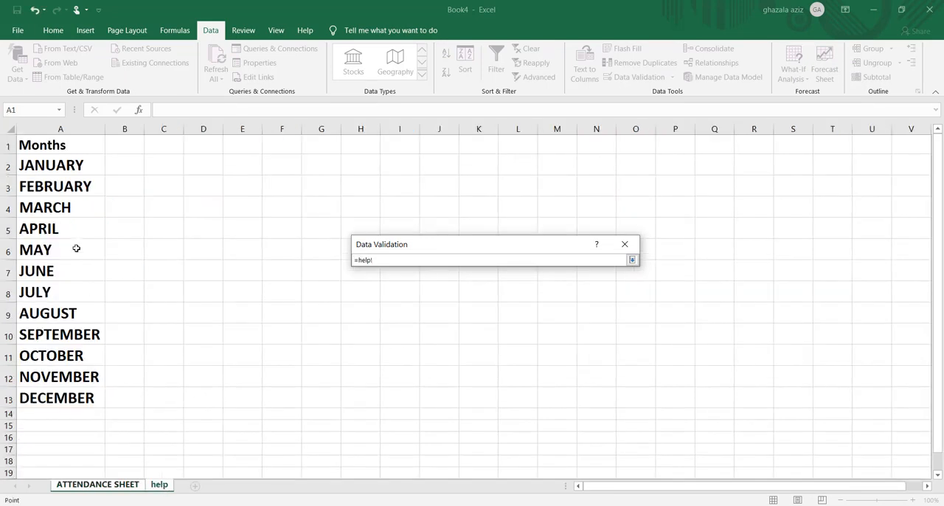
left_click_drag(36, 159, 34, 397)
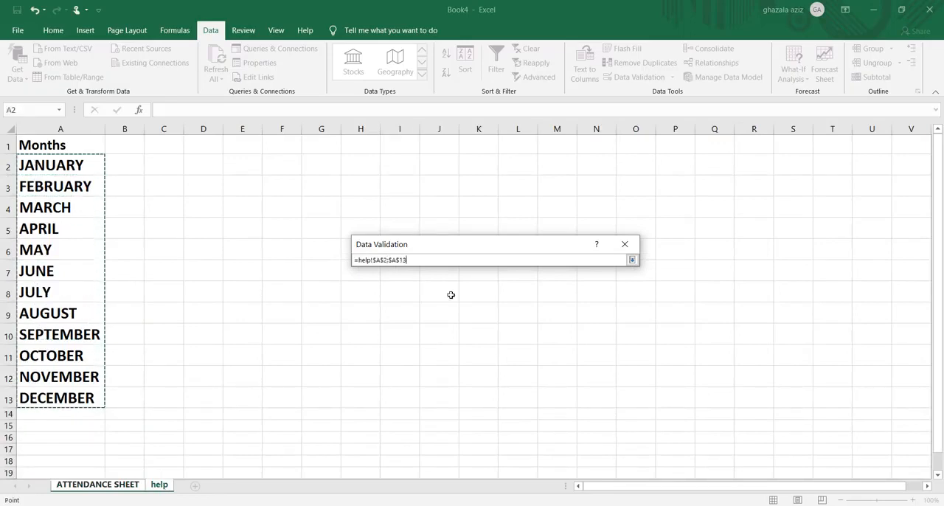
left_click(632, 260)
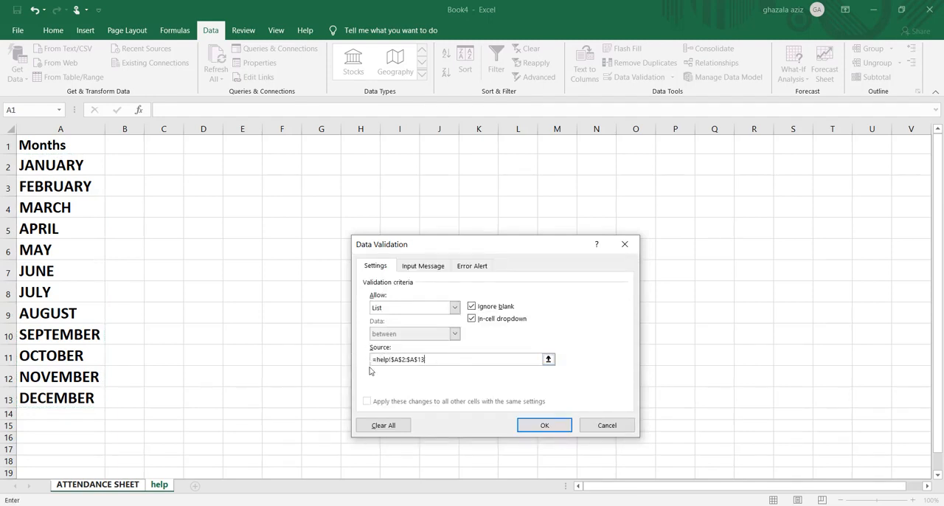
left_click(542, 427)
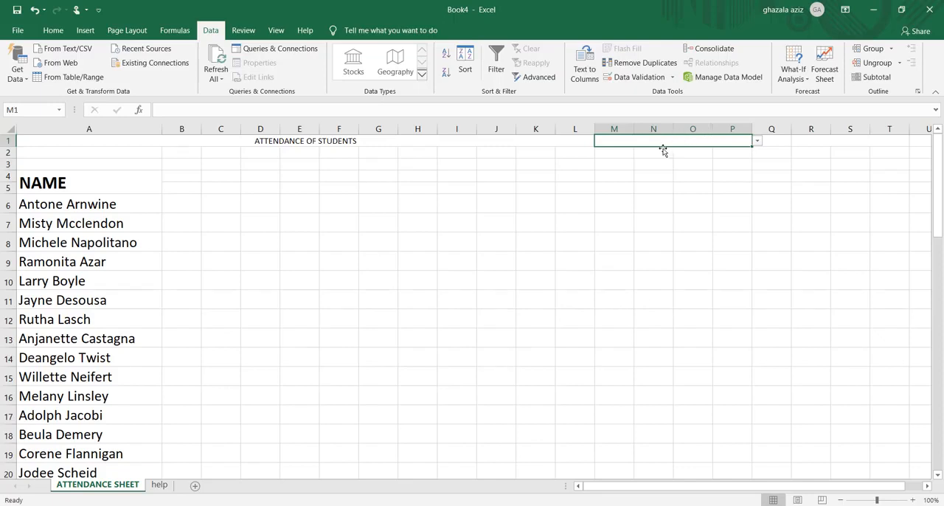
Test the month drop-down in M1 with JANUARY, FEBRUARY and APRIL, and set it back to JANUARY
left_click(757, 140)
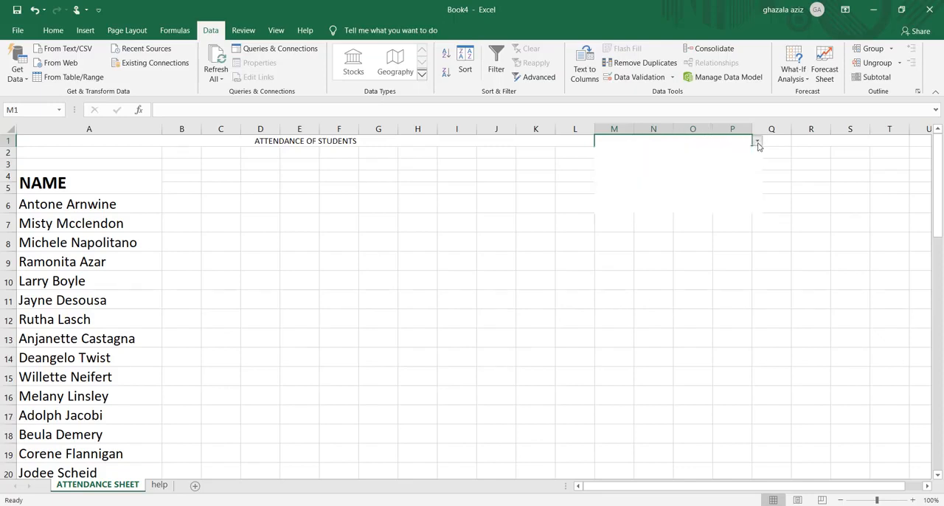
left_click(734, 152)
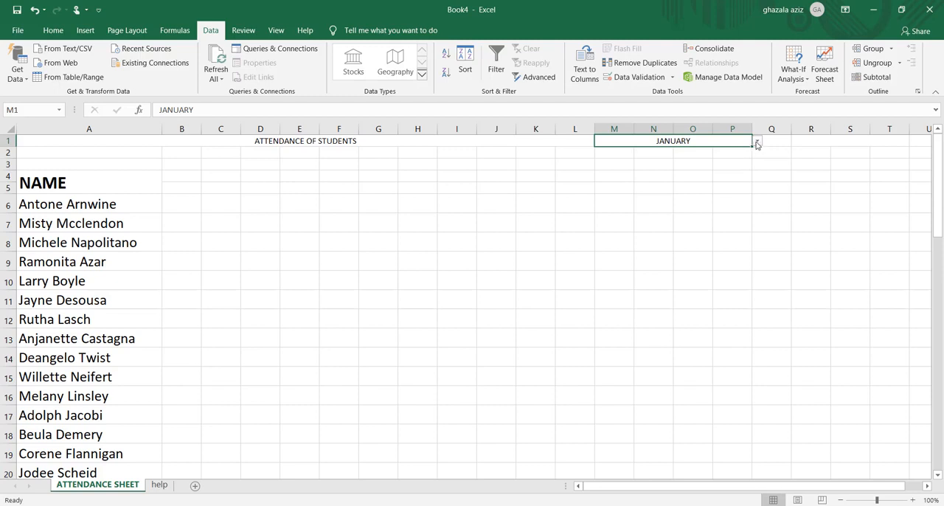
left_click(757, 141)
left_click(693, 160)
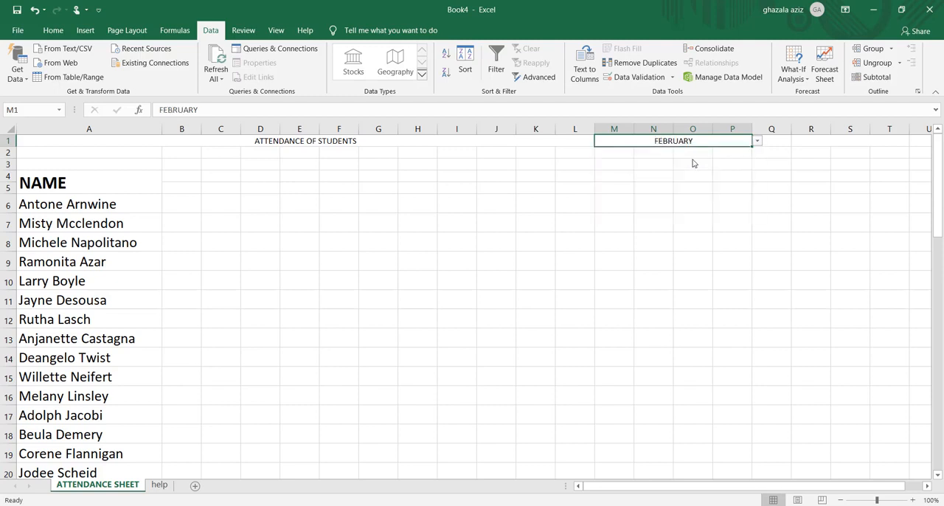
left_click(756, 143)
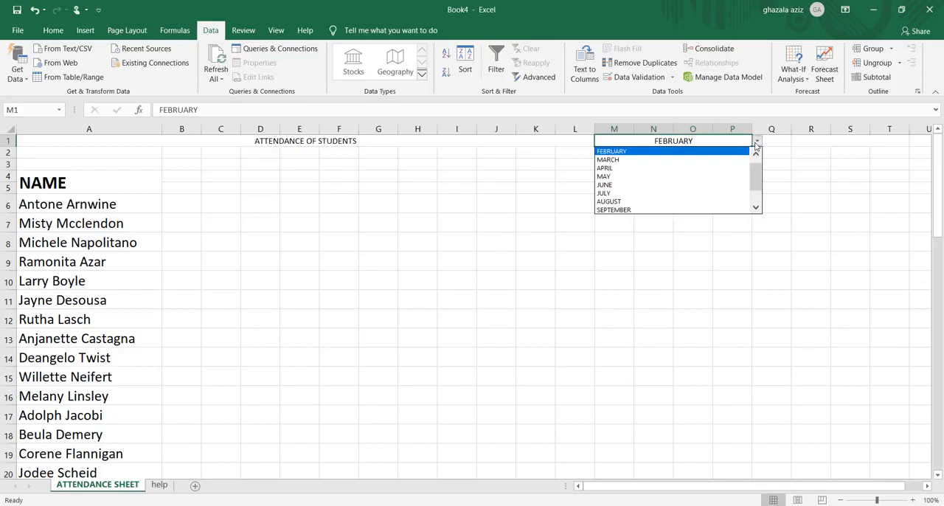
left_click(684, 169)
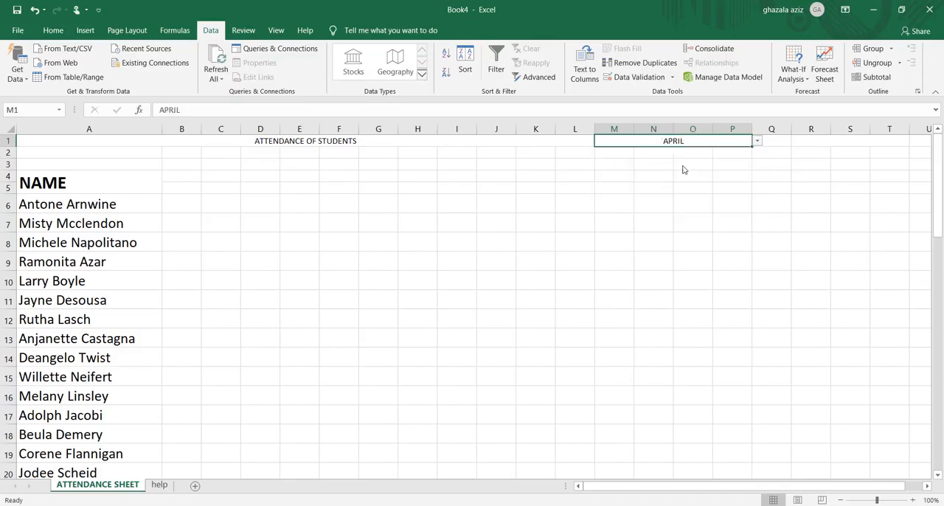
left_click(756, 142)
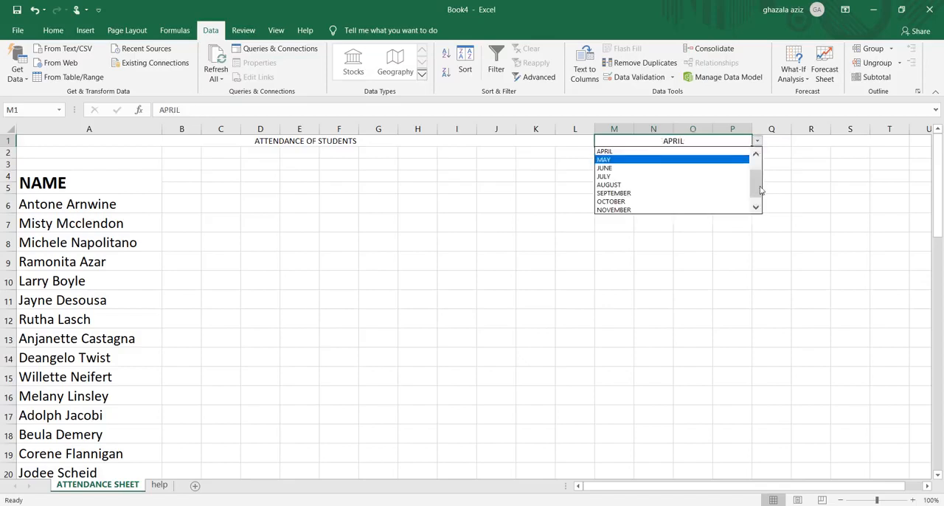
left_click_drag(759, 179, 759, 158)
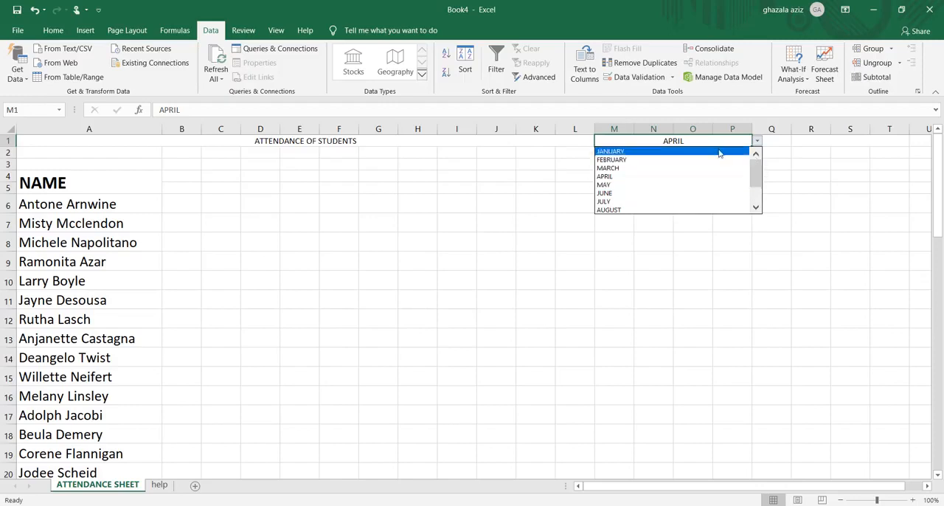
left_click(720, 151)
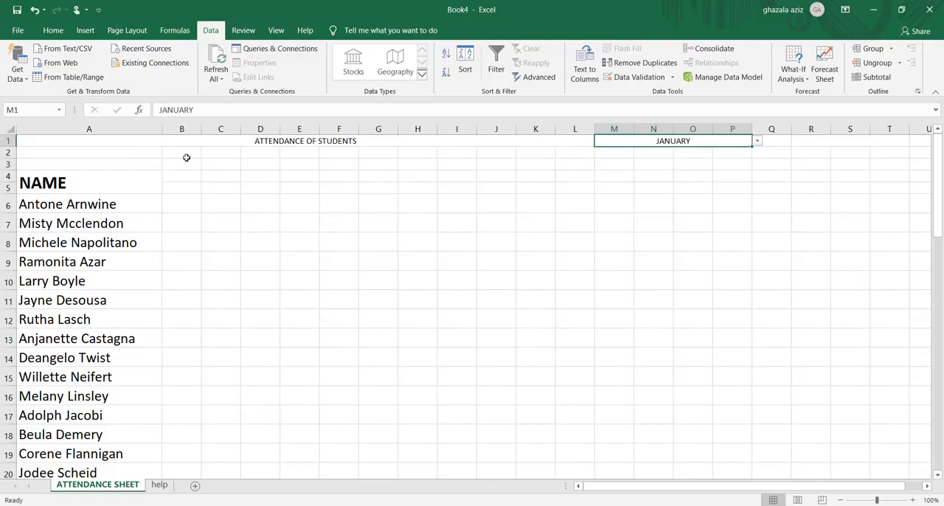
Merge and center the ranges B2:E2, F2:I2, J2:M2 and N2:Q2 as four separate cells in row 2
left_click_drag(181, 155, 295, 154)
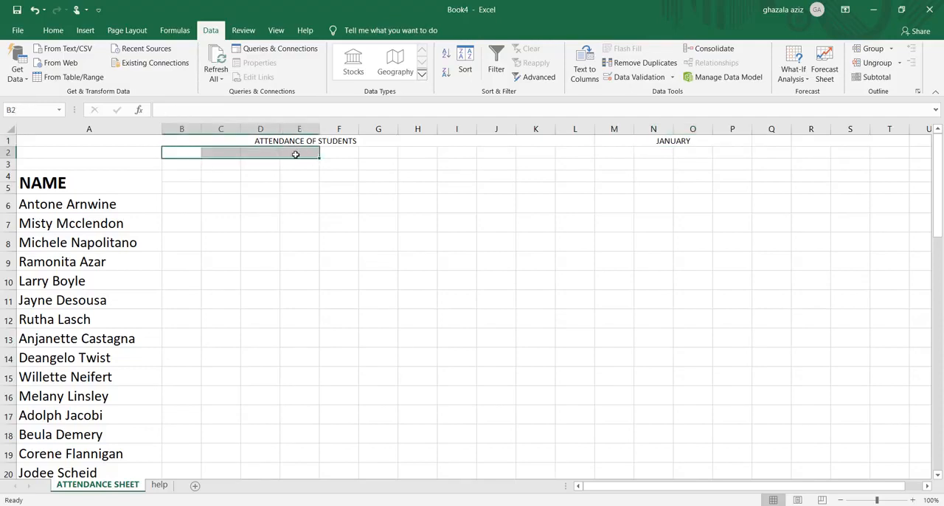
left_click(52, 31)
left_click(365, 77)
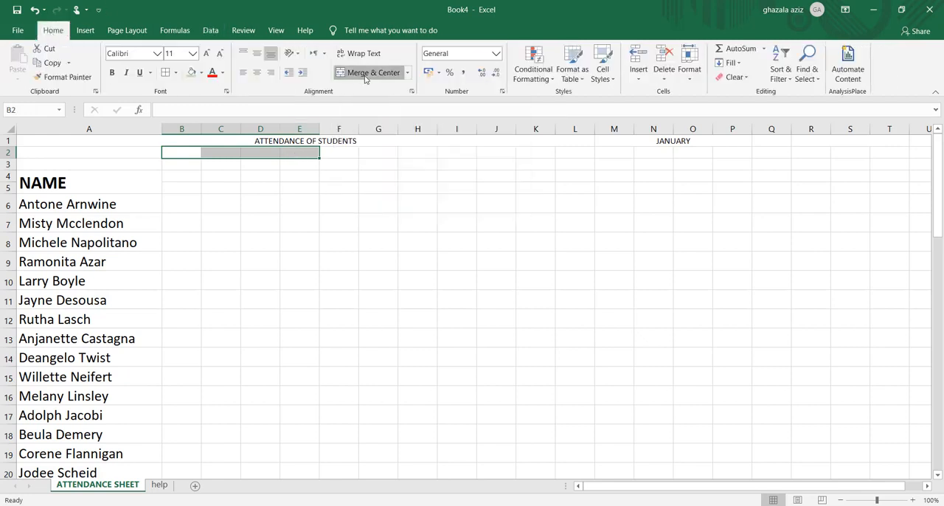
left_click_drag(344, 154, 449, 154)
left_click(385, 77)
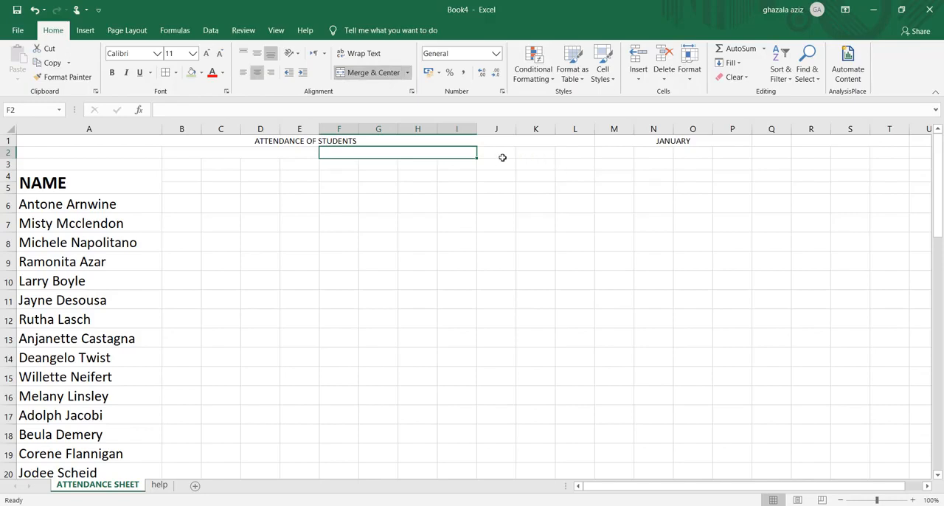
left_click_drag(502, 157, 603, 154)
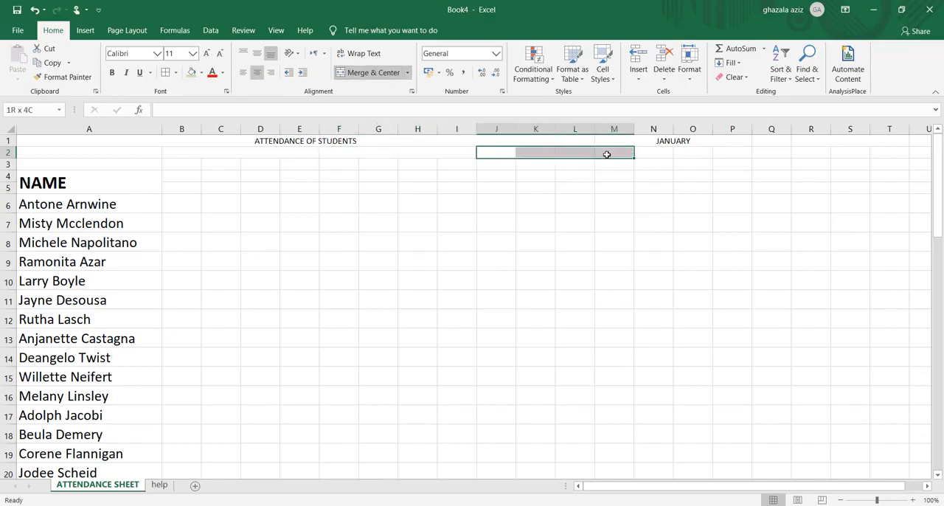
left_click(361, 79)
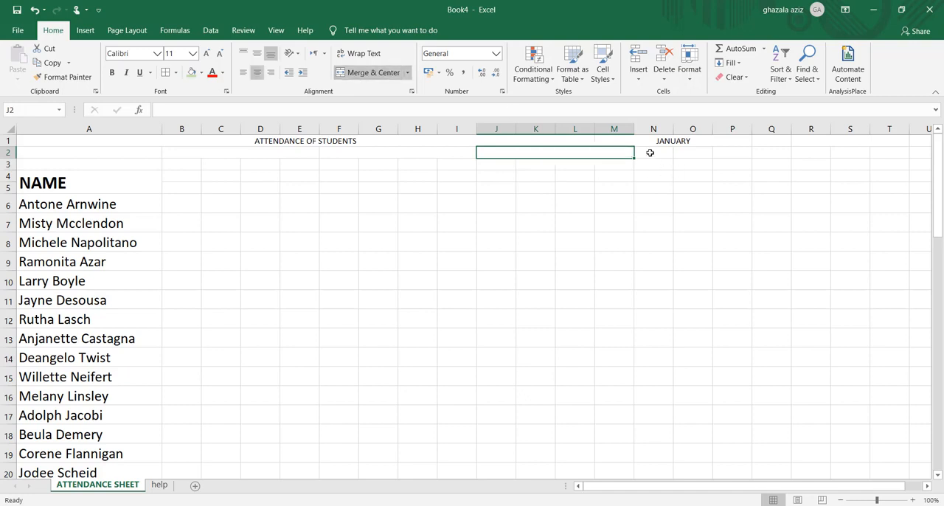
left_click_drag(650, 152, 762, 153)
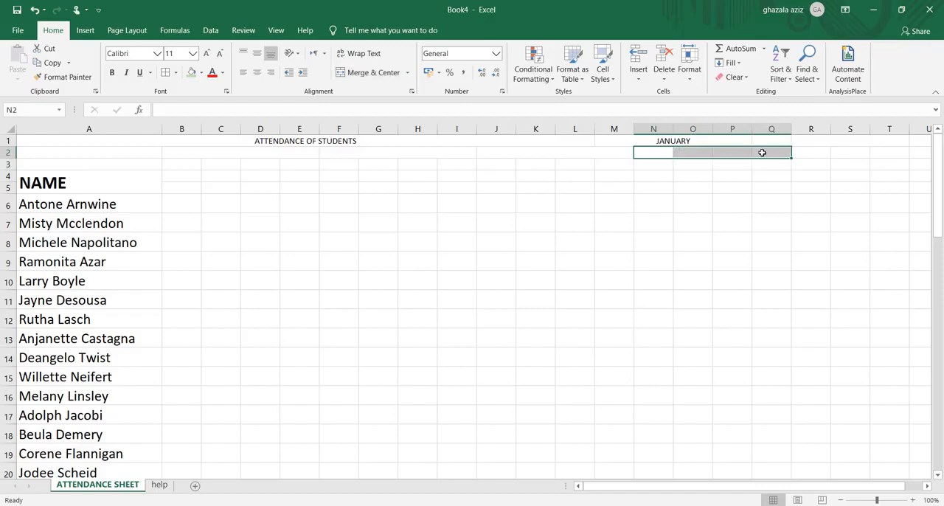
left_click(365, 74)
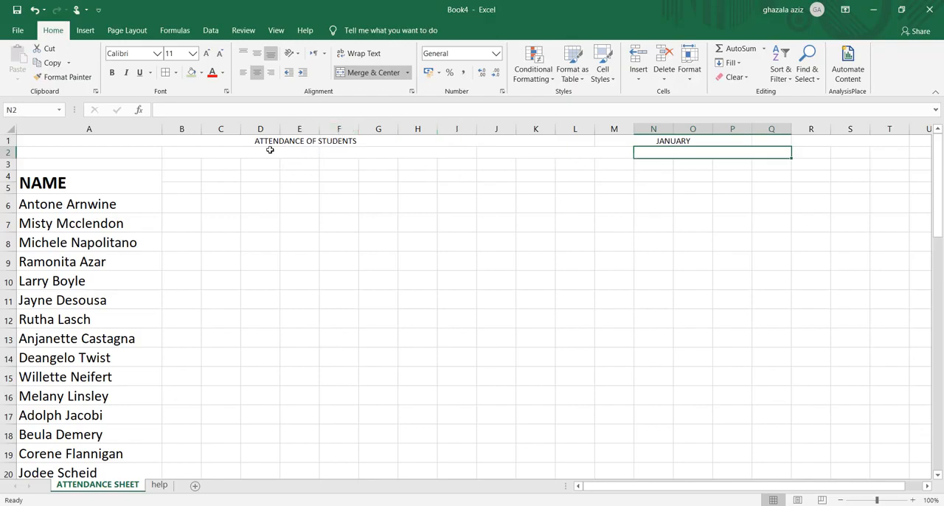
Enter the labels STAR DATE in merged cell B2 and END DATE in merged cell J2
left_click(218, 153)
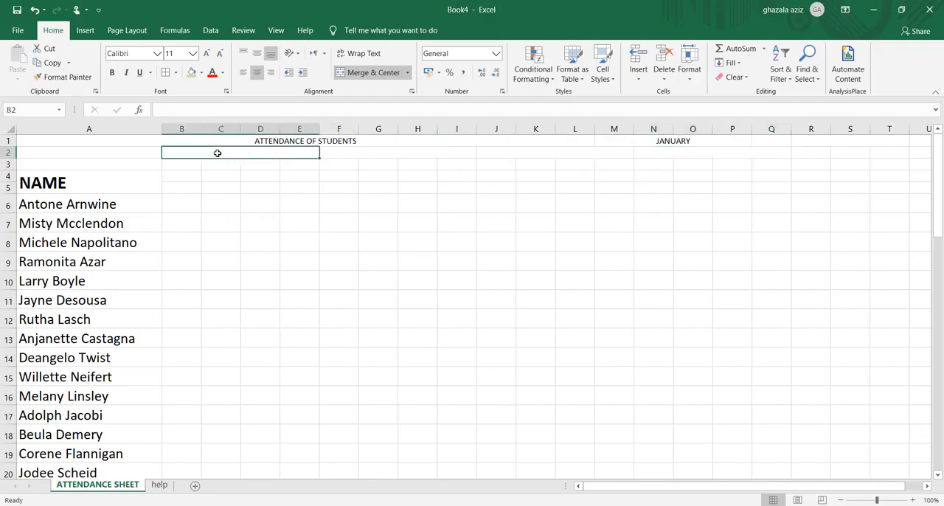
type("S")
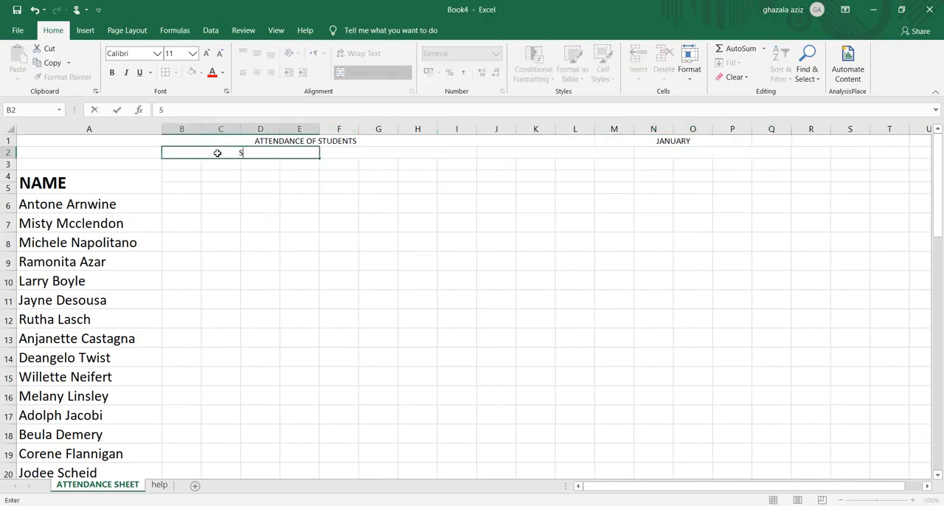
type("TAR DATE")
left_click(502, 153)
type("E")
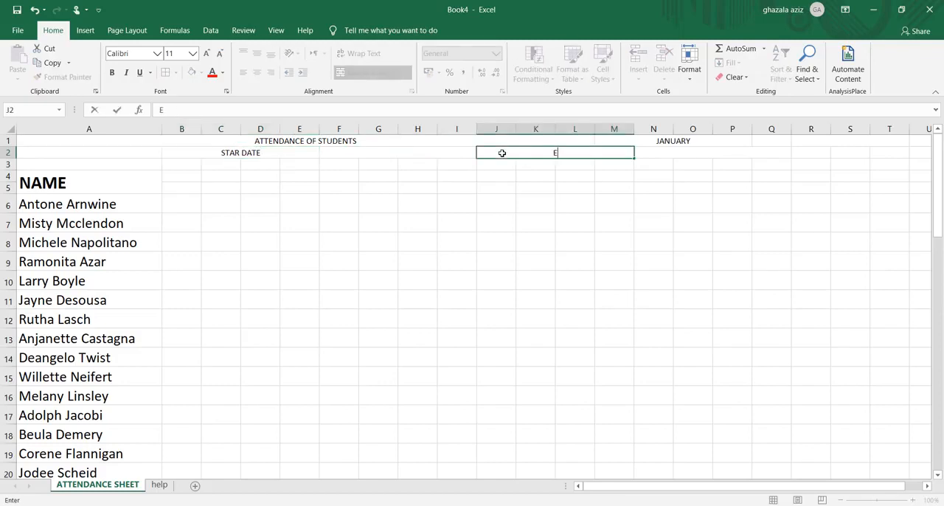
type("ND DATE")
Enter the formula =DATEVALUE("1"&M1) in merged cell F2 beside the STAR DATE label
left_click(370, 153)
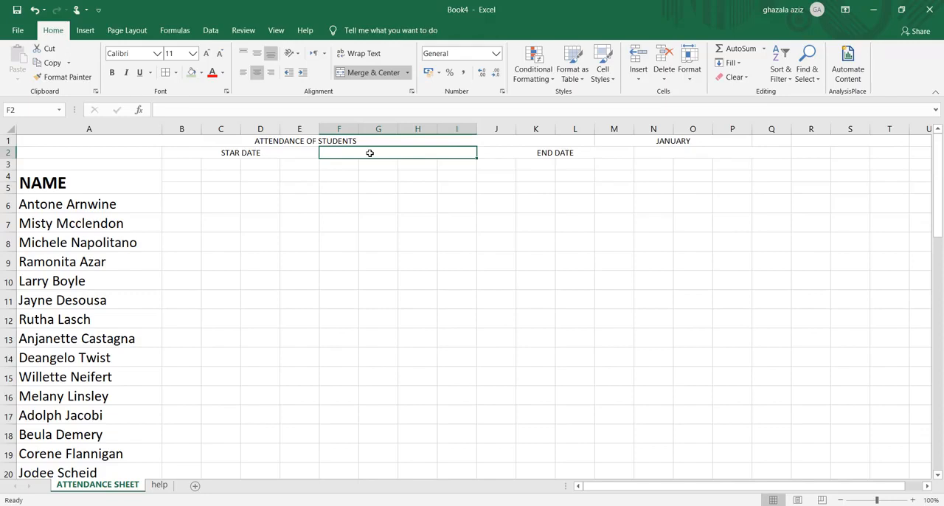
type("=")
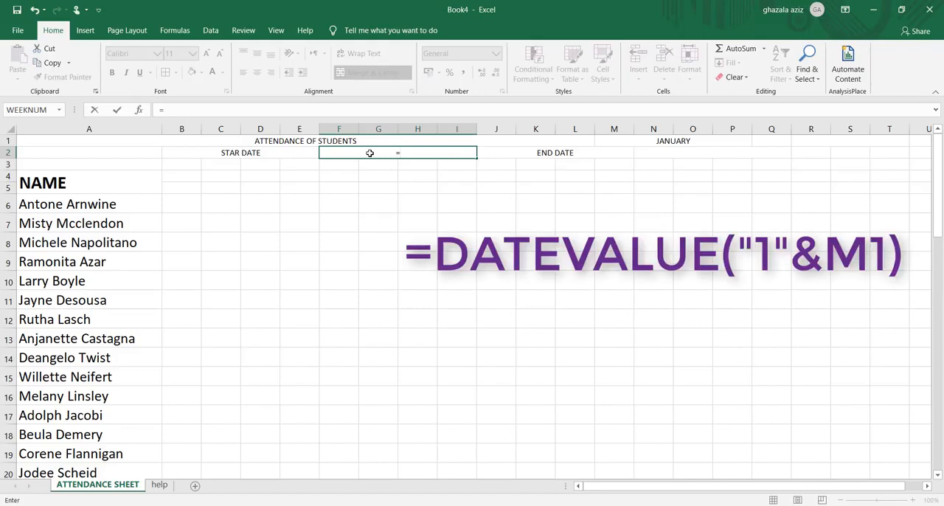
type("DATE")
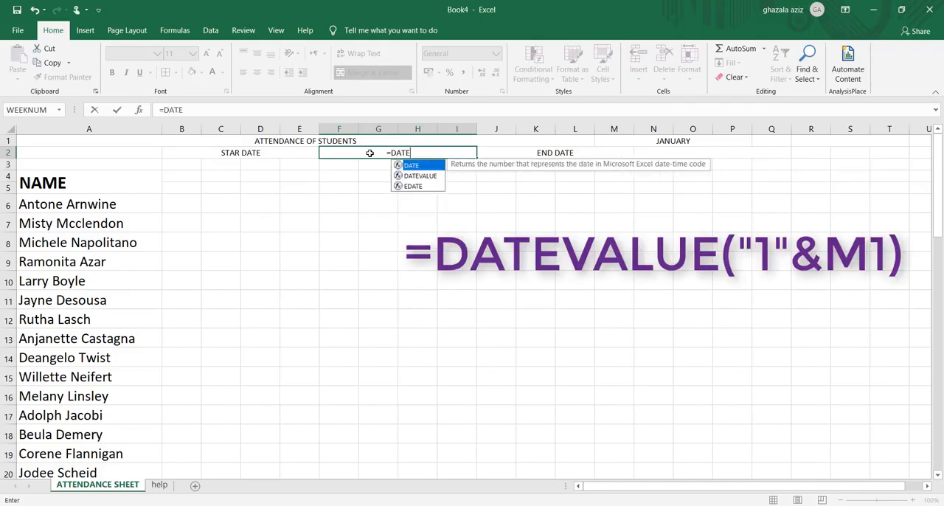
double_click(420, 177)
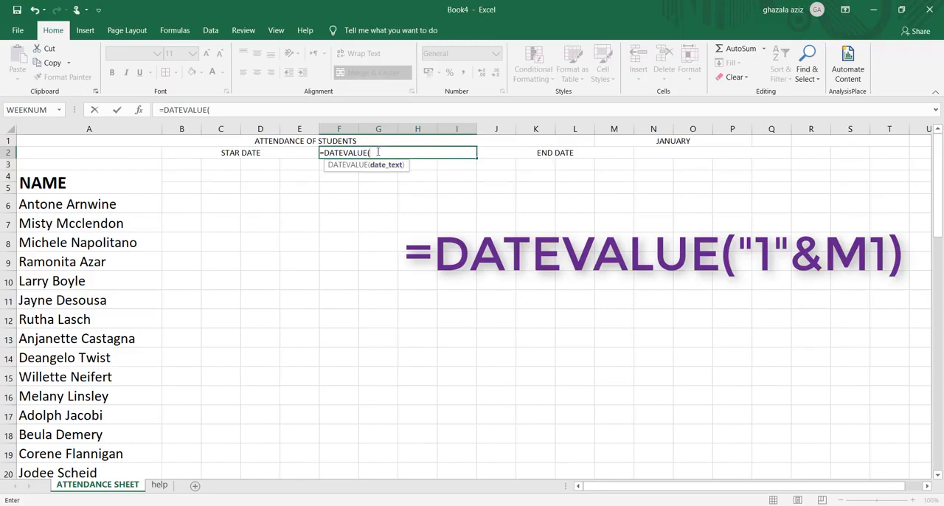
type("\"1\"&")
left_click(666, 141)
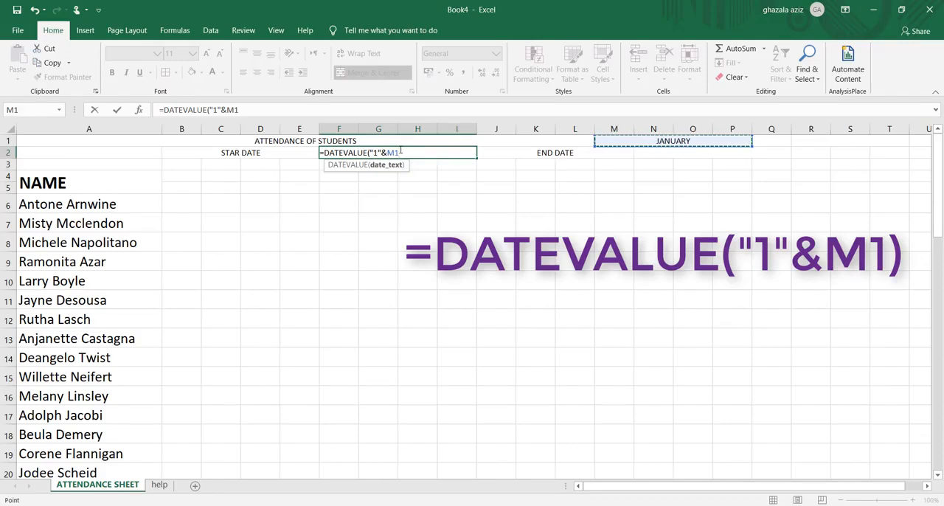
type(")")
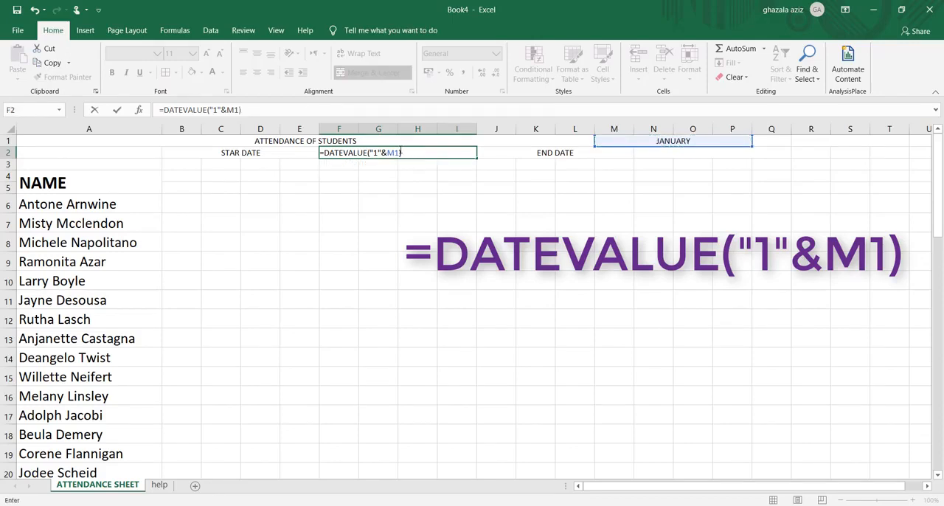
key("Return")
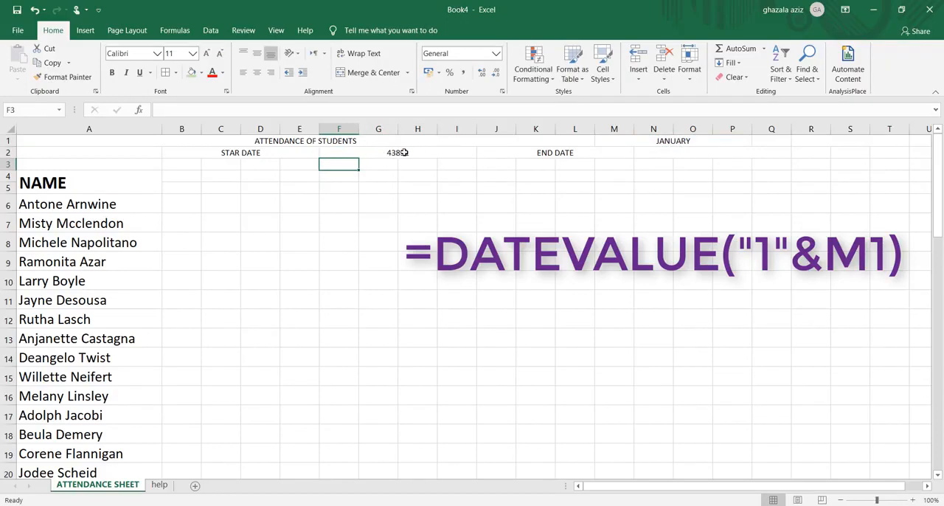
Apply the custom number format DD/MM/YYYY to the start date in merged cell F2
left_click(404, 153)
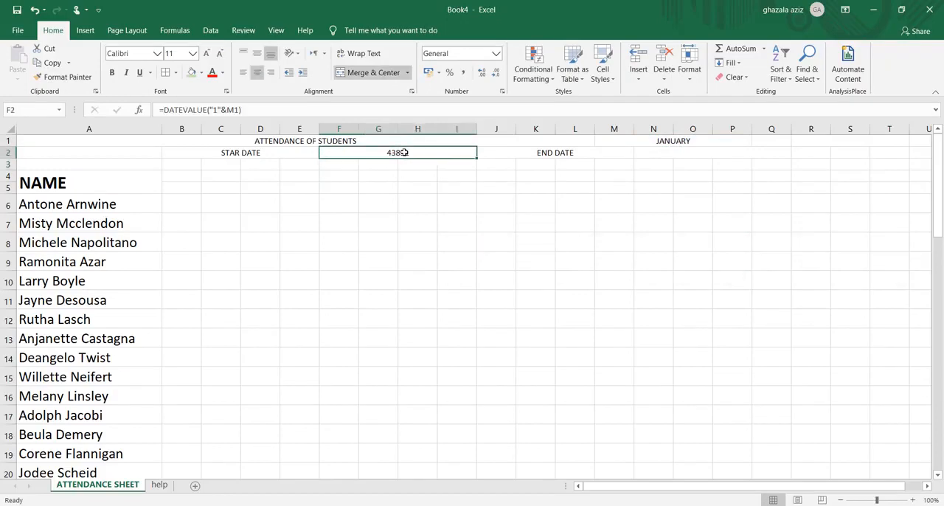
right_click(404, 153)
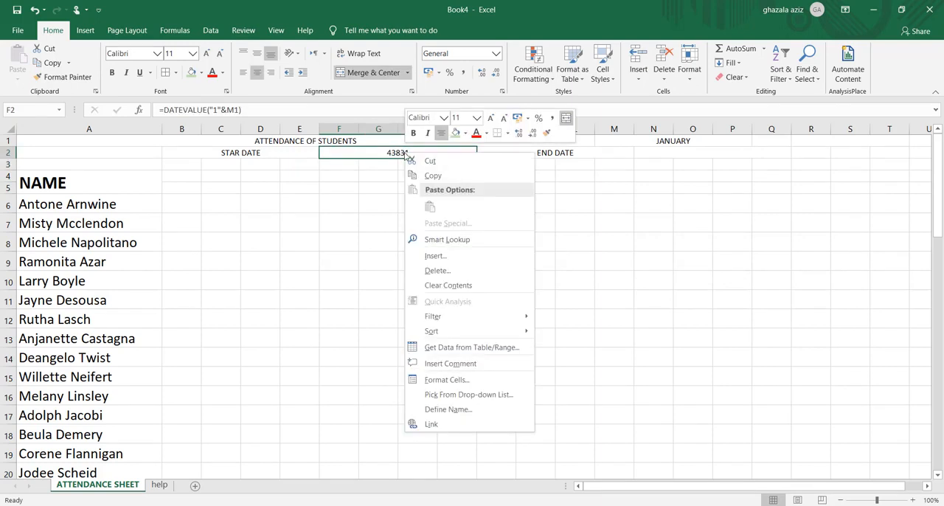
left_click(447, 380)
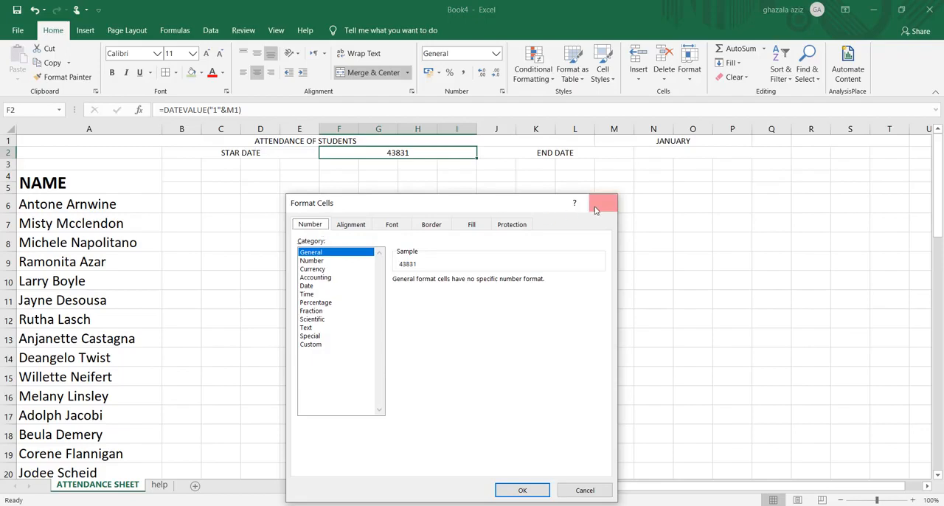
left_click(313, 345)
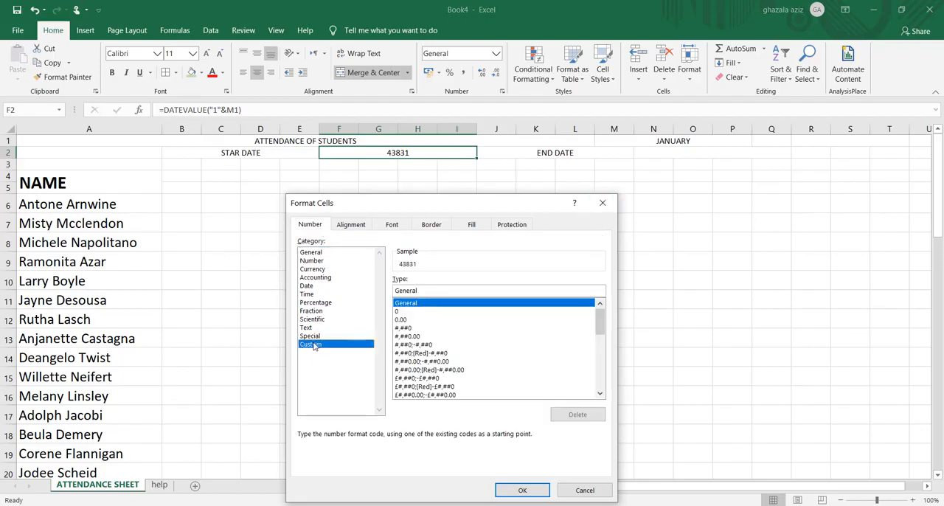
left_click(420, 290)
key("BackSpace")
key("BackSpace")
key("BackSpace")
key("BackSpace")
key("BackSpace")
key("BackSpace")
key("BackSpace")
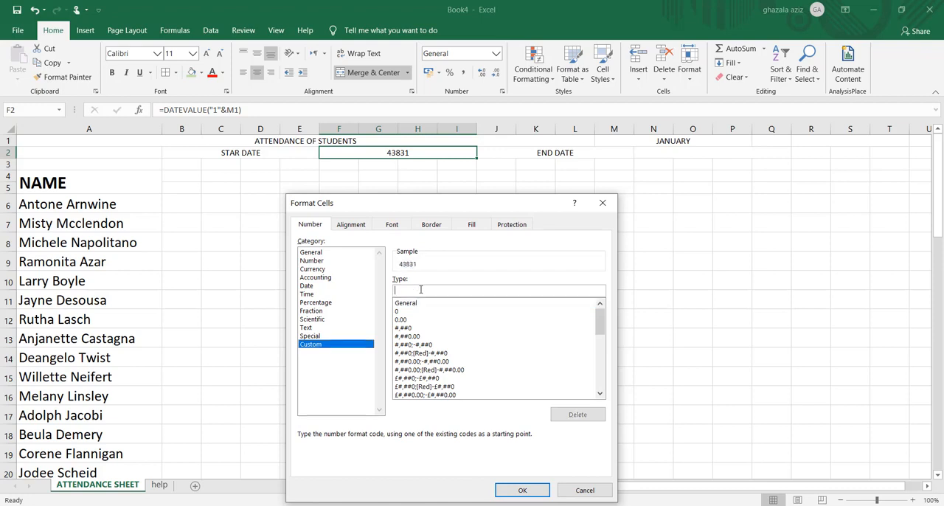
type("DD/MM/YYYY")
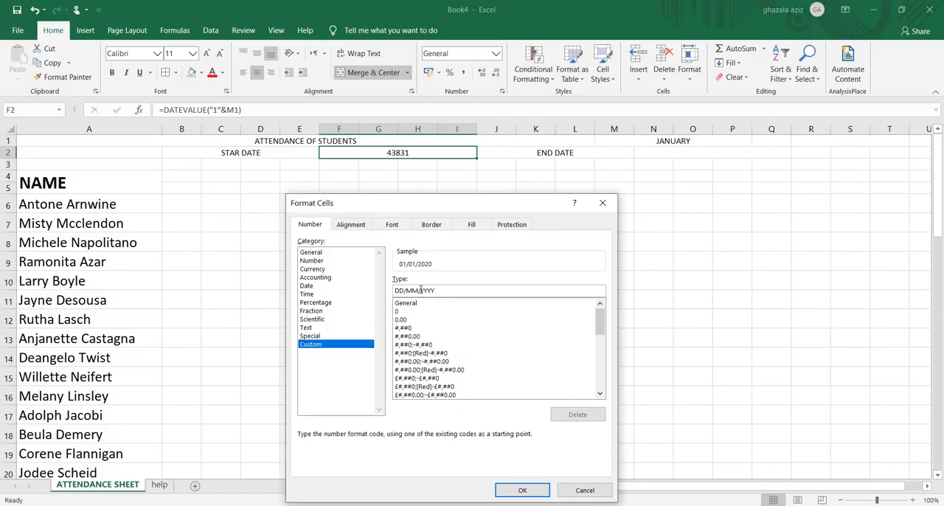
left_click(529, 495)
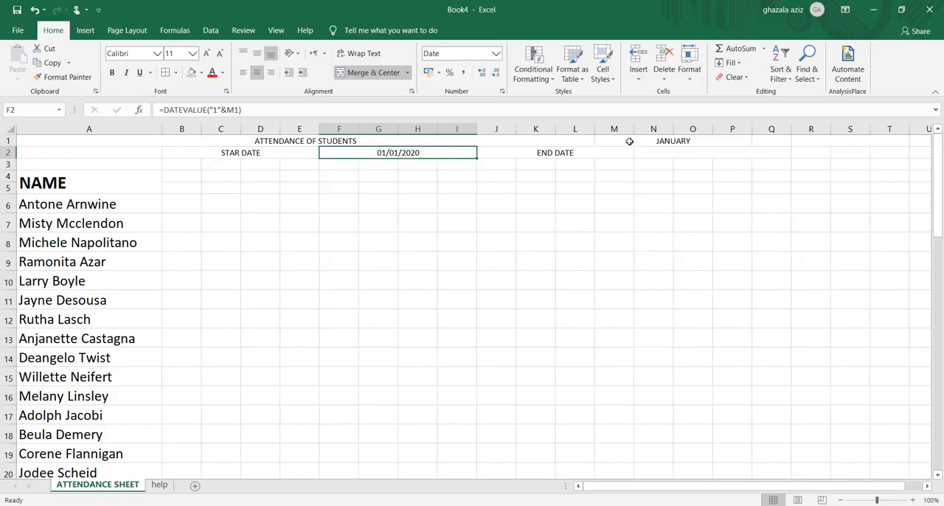
Enter the formula =EOMONTH(F2,0) in merged cell N2 beside the END DATE label
left_click(657, 155)
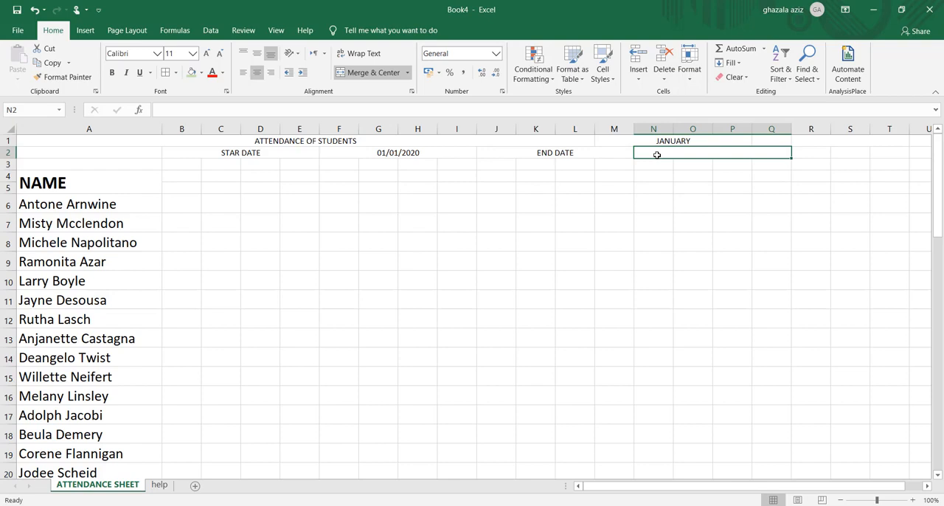
type("=")
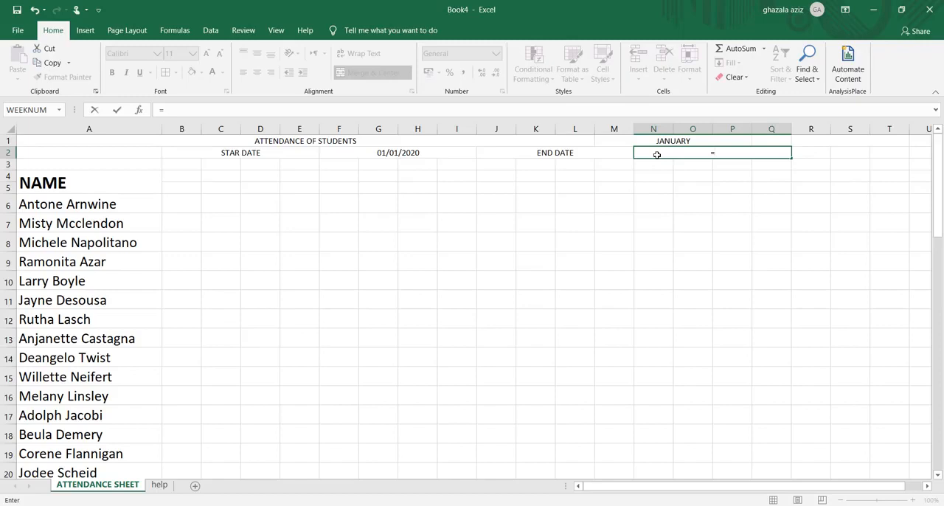
type("EC")
key("BackSpace")
type("O")
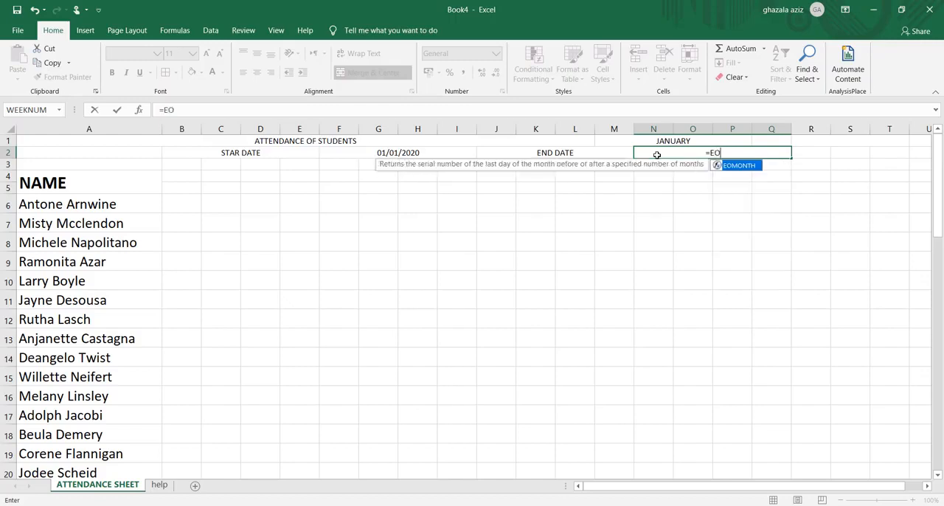
double_click(735, 166)
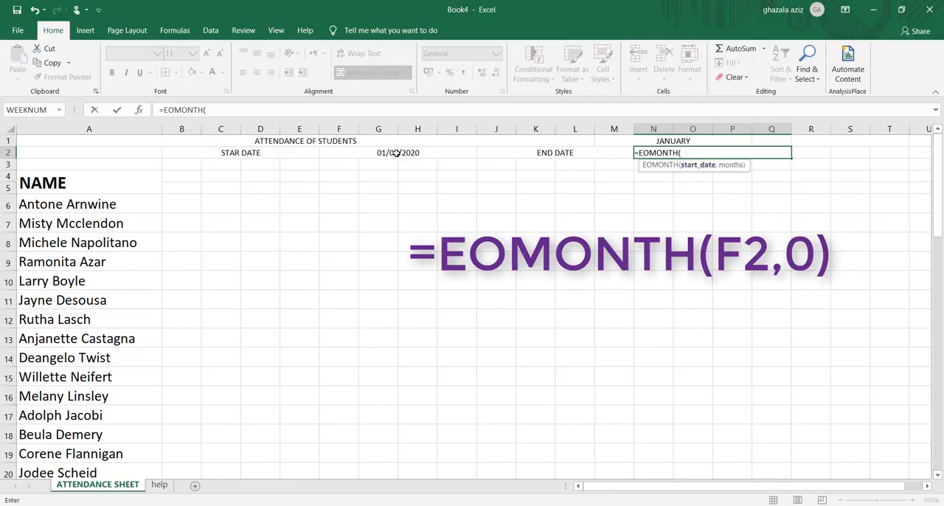
left_click(396, 153)
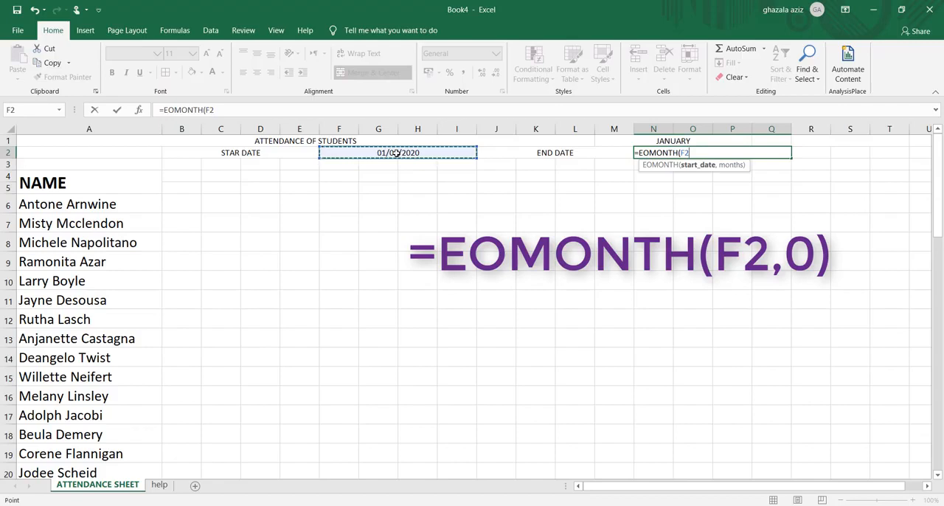
type(",")
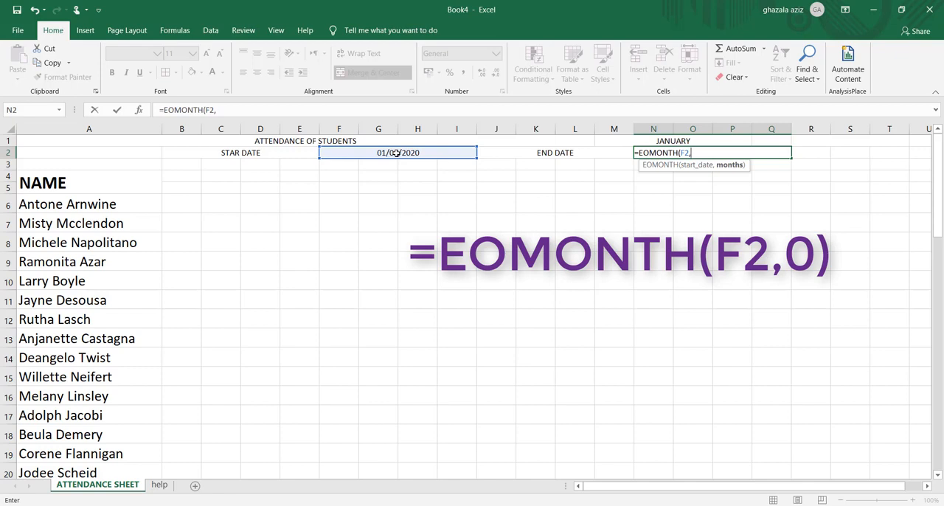
type("0")
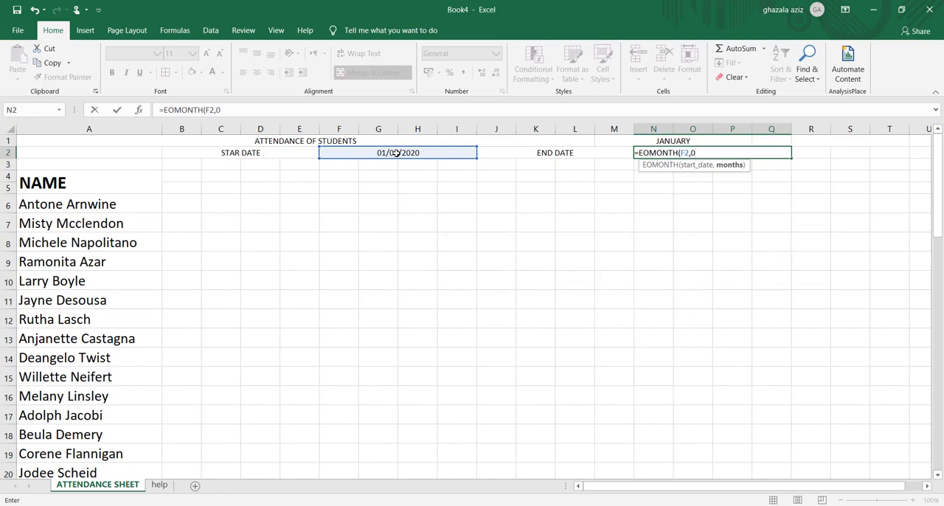
type(")")
key("ctrl+Return")
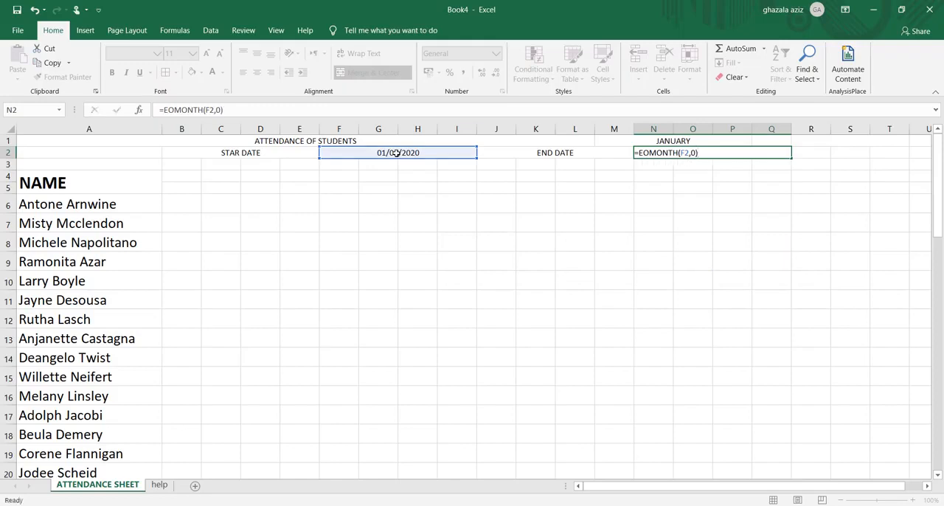
key("Return")
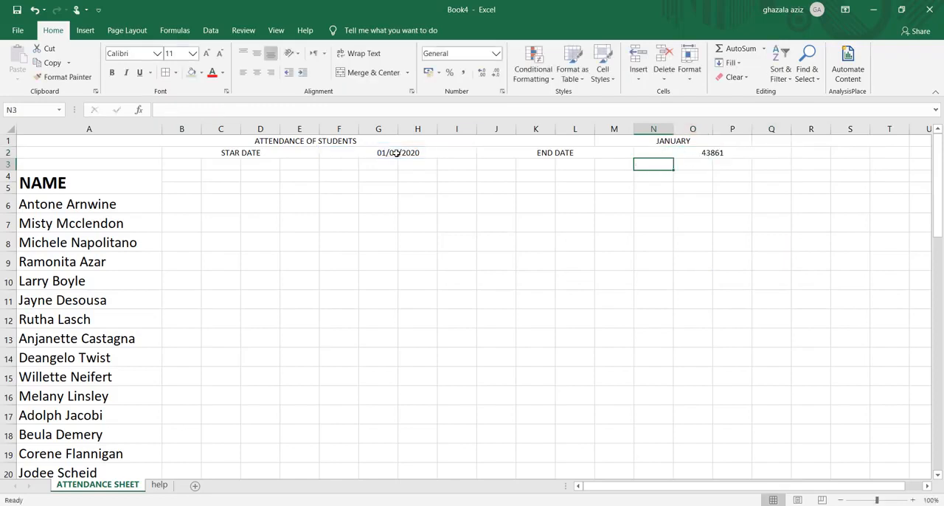
Apply the custom number format DD/MM/YYYY to the end date in merged cell N2
left_click(714, 152)
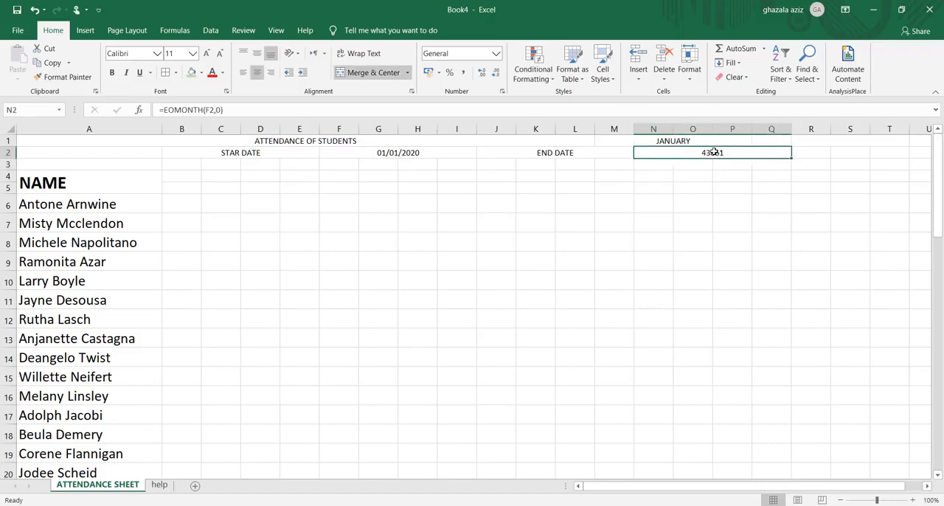
right_click(714, 152)
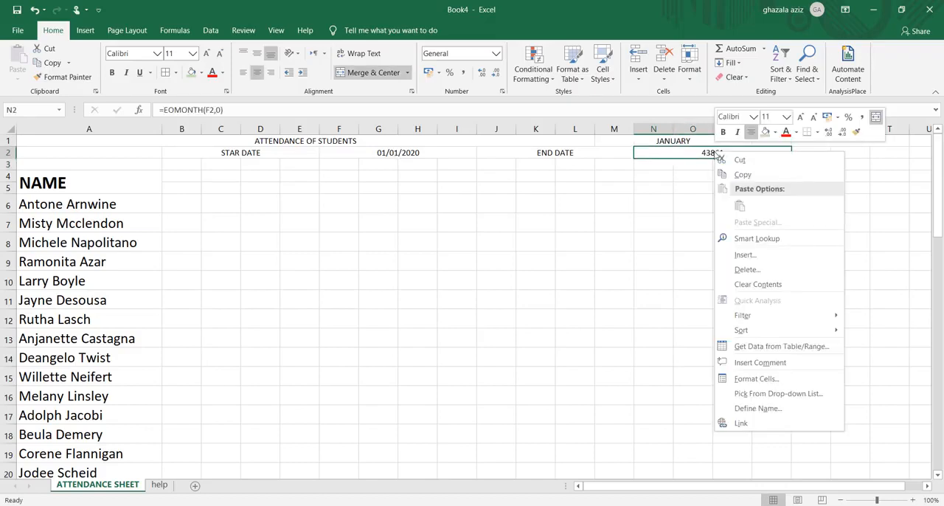
left_click(754, 380)
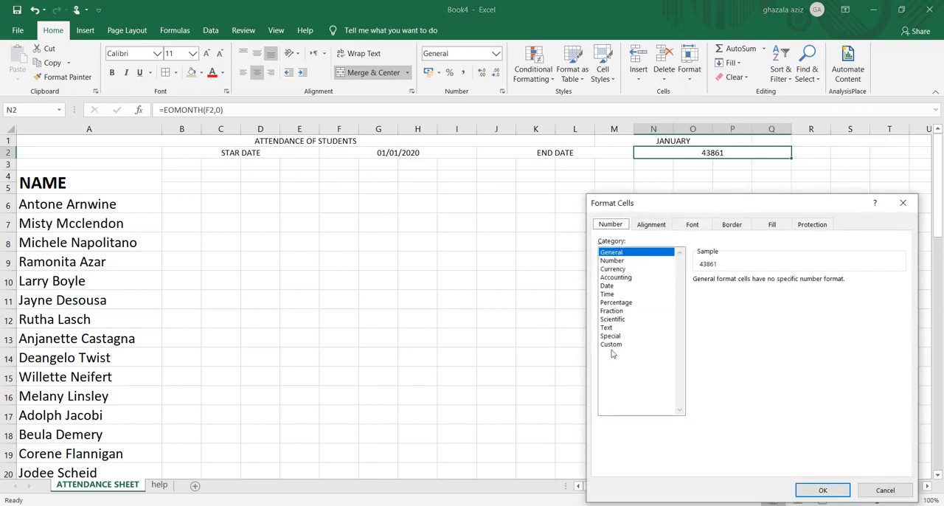
left_click(612, 345)
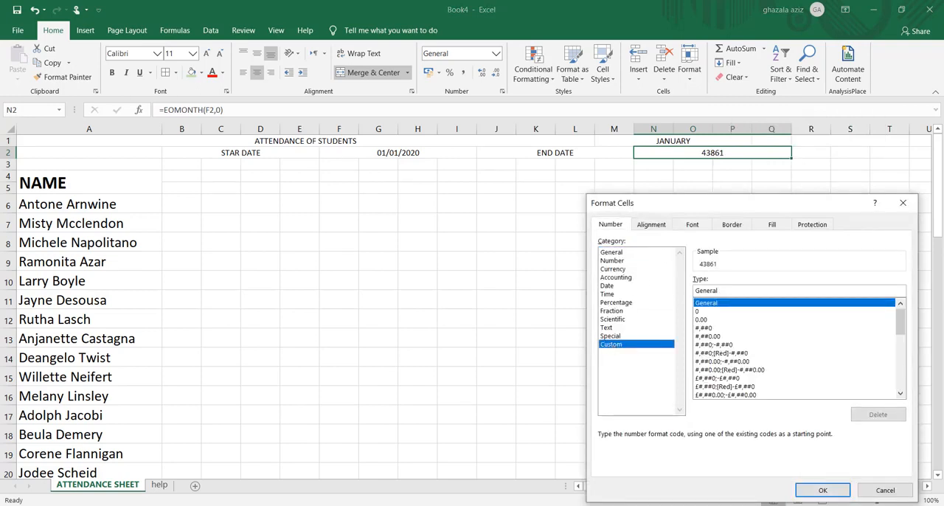
key("BackSpace")
key("BackSpace")
key("BackSpace")
key("BackSpace")
key("BackSpace")
key("BackSpace")
key("BackSpace")
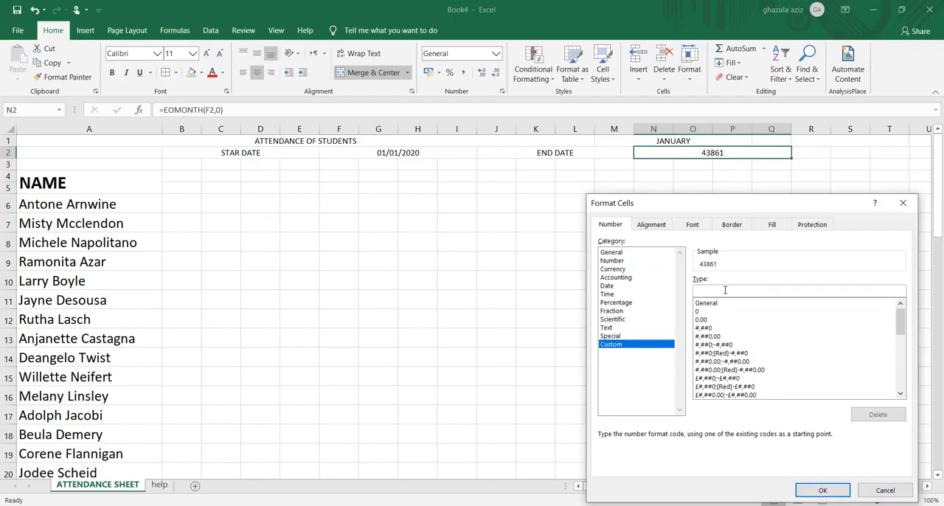
type("DD/MM/")
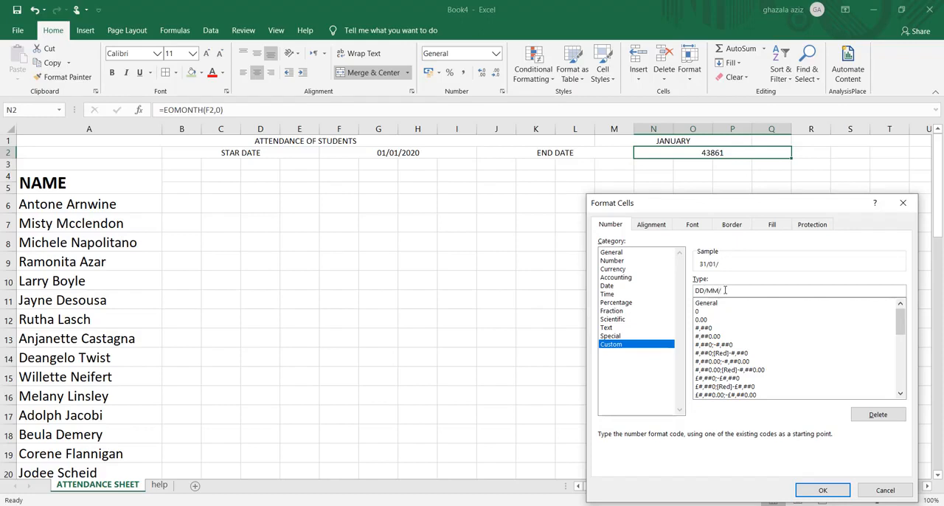
type("YYYY")
left_click(821, 491)
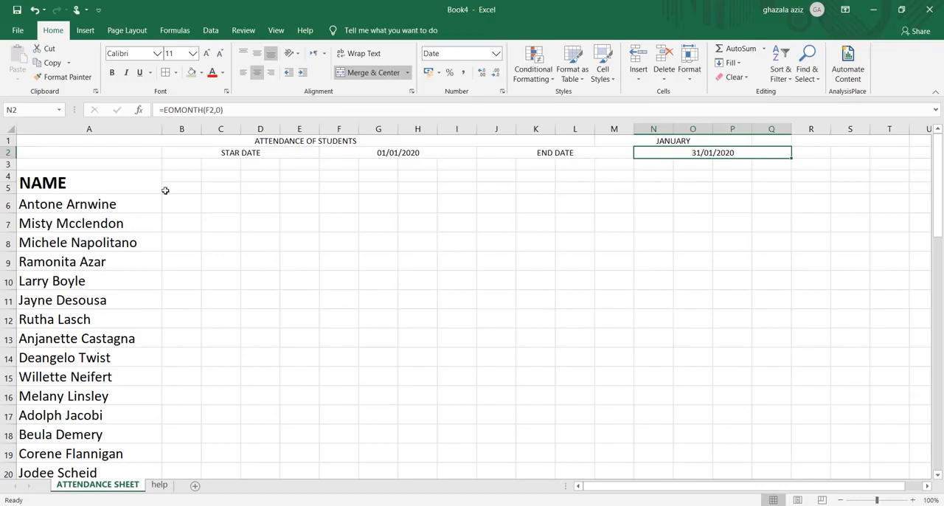
Enter the formula =F2 in cell B5 to bring the start date into the row beside the NAME header
left_click(192, 189)
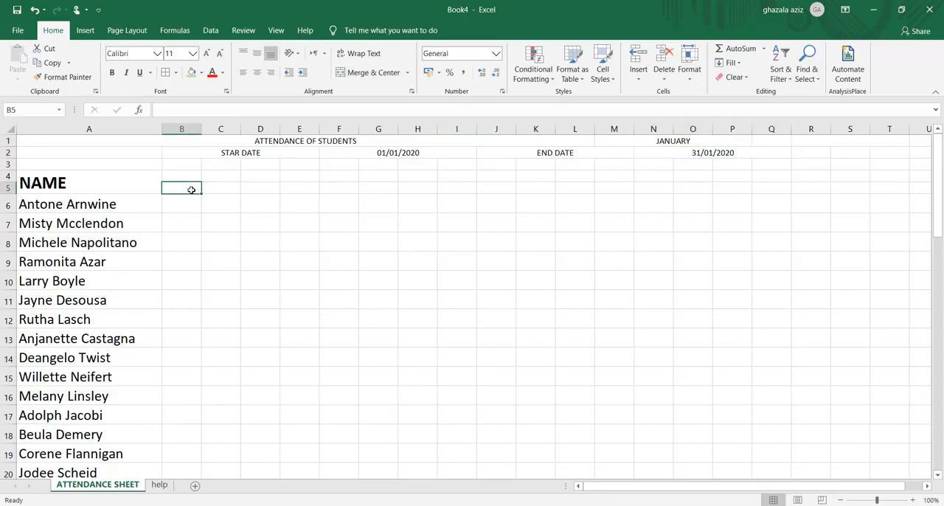
type("=")
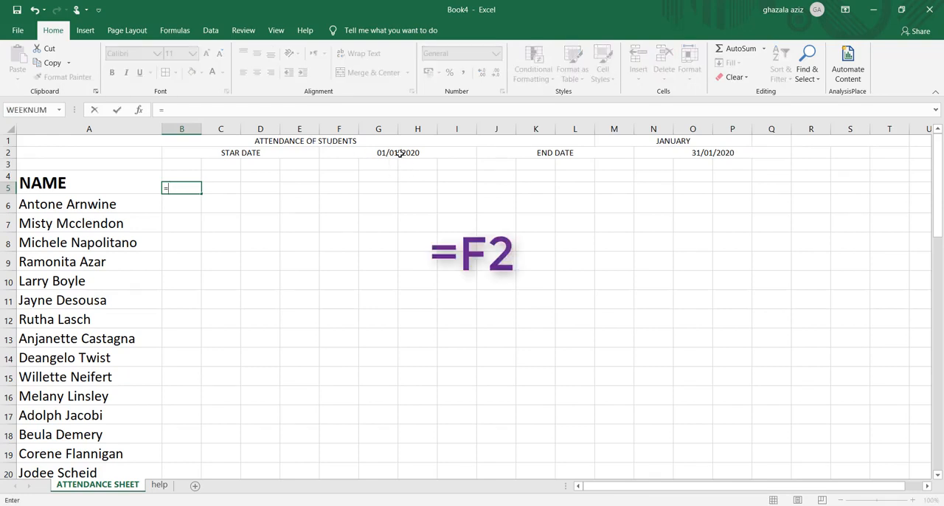
left_click(399, 154)
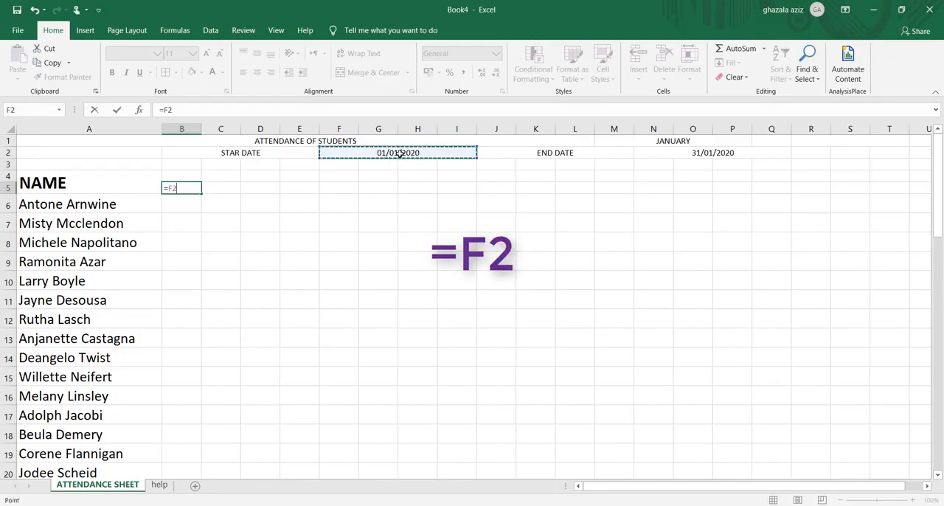
key("Return")
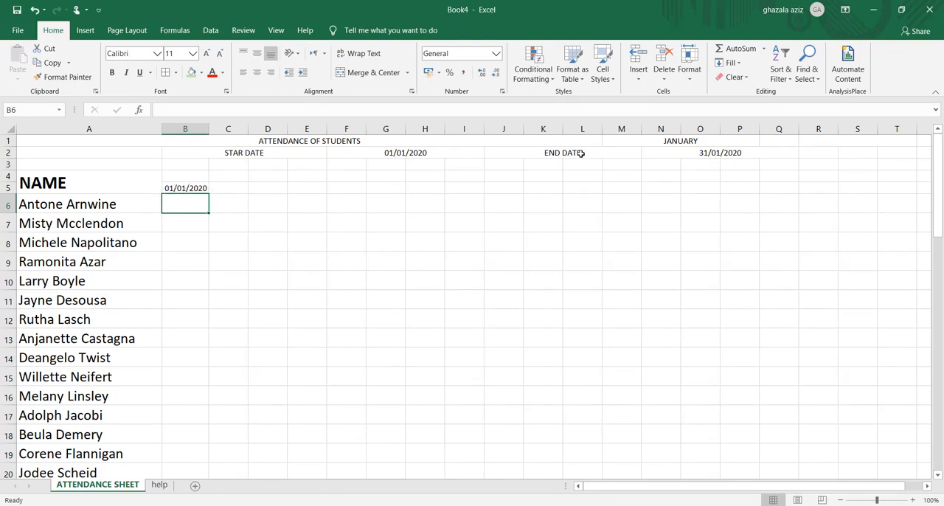
Apply the custom number format dd to cell B5 so the first date shows only its day number
left_click(179, 188)
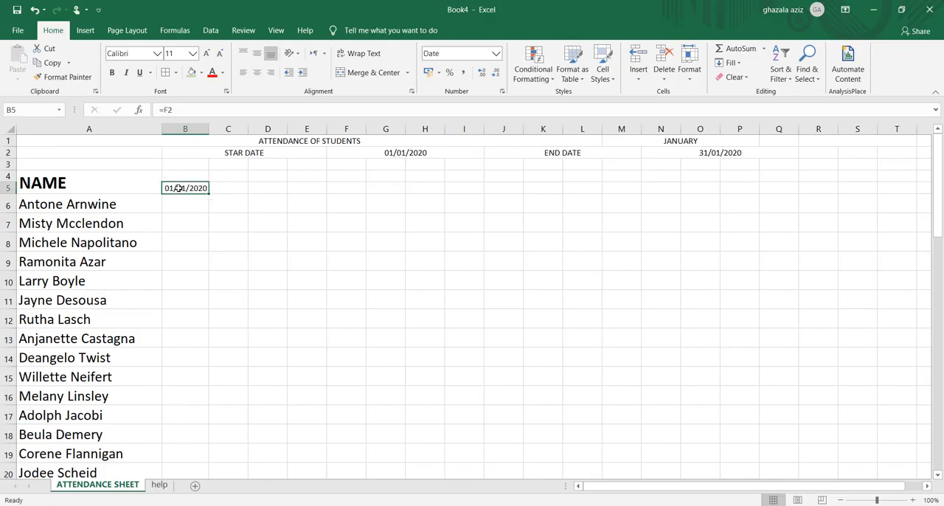
right_click(179, 188)
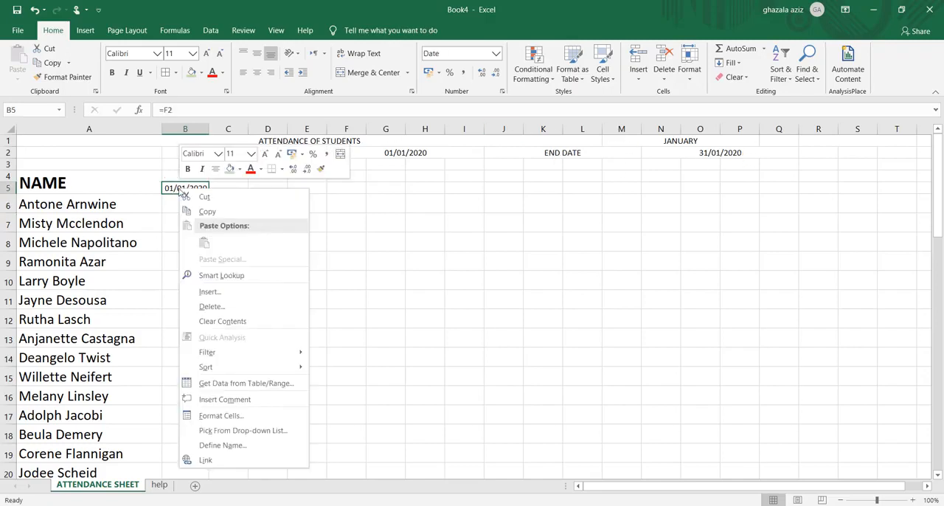
left_click(206, 418)
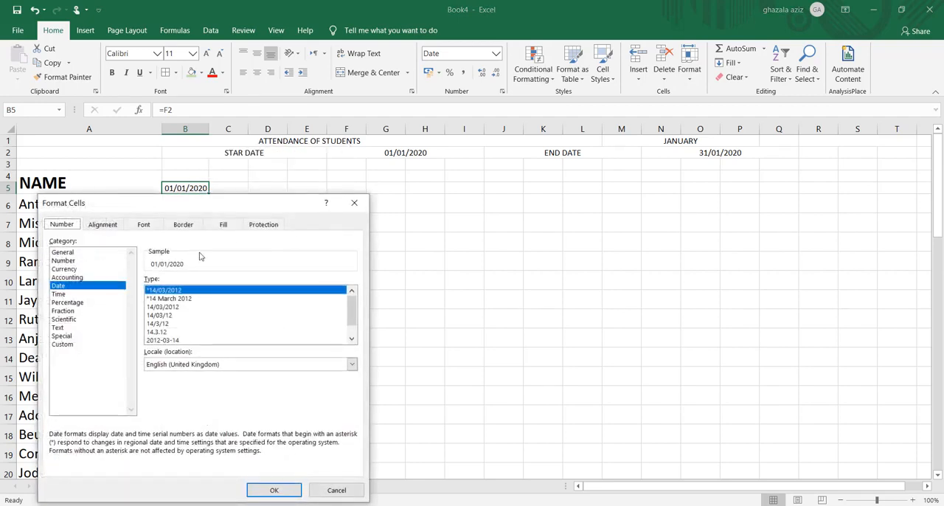
left_click(63, 344)
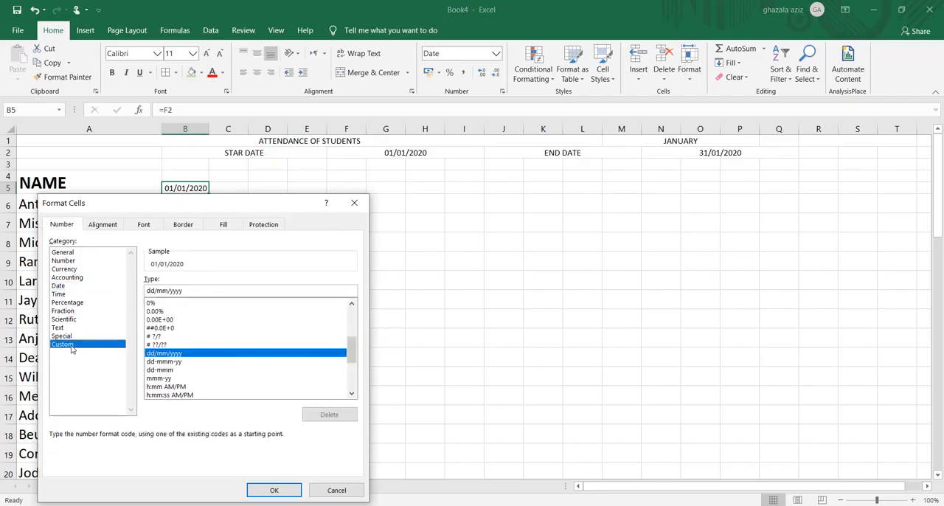
left_click(186, 290)
key("BackSpace")
key("BackSpace")
key("BackSpace")
key("BackSpace")
key("BackSpace")
key("BackSpace")
key("BackSpace")
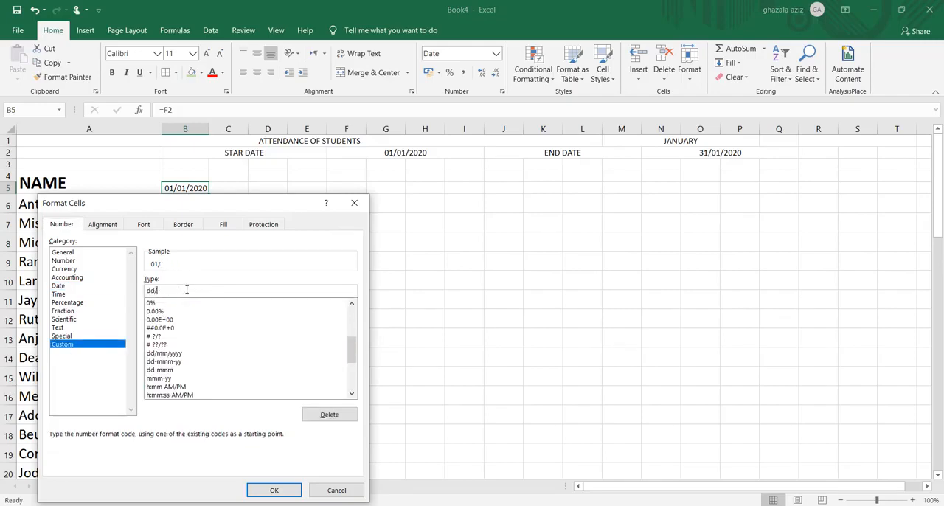
key("BackSpace")
left_click(285, 490)
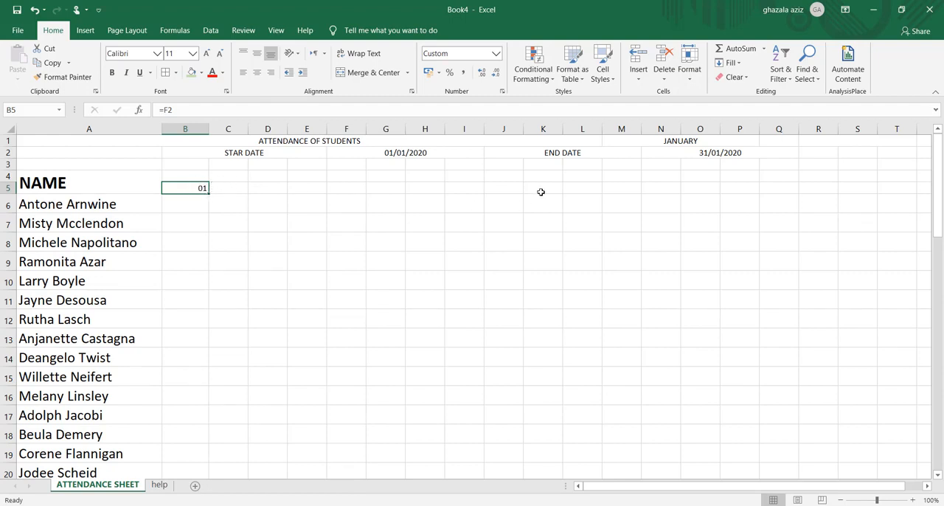
Enter the formula =IF(B5<$N$2,B5+1," ") in cell C5 to produce the next date up to the end date
left_click(231, 189)
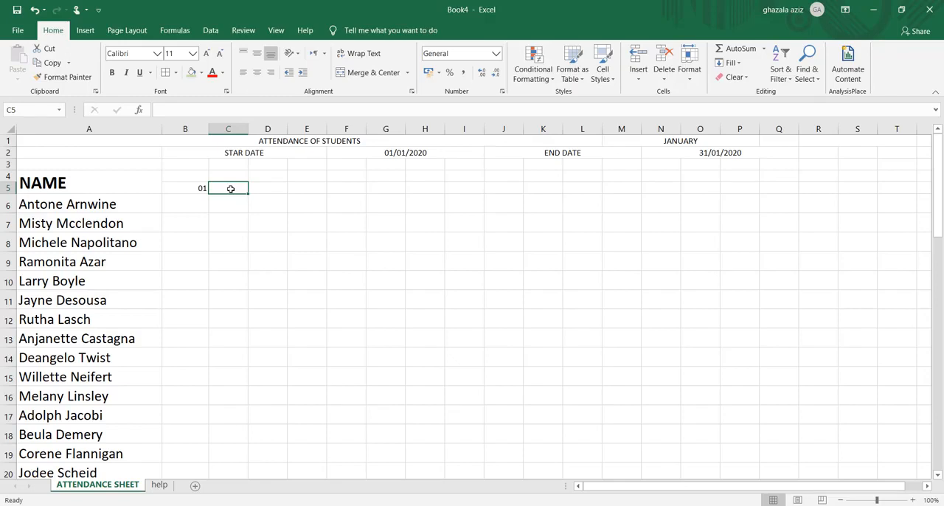
type("=")
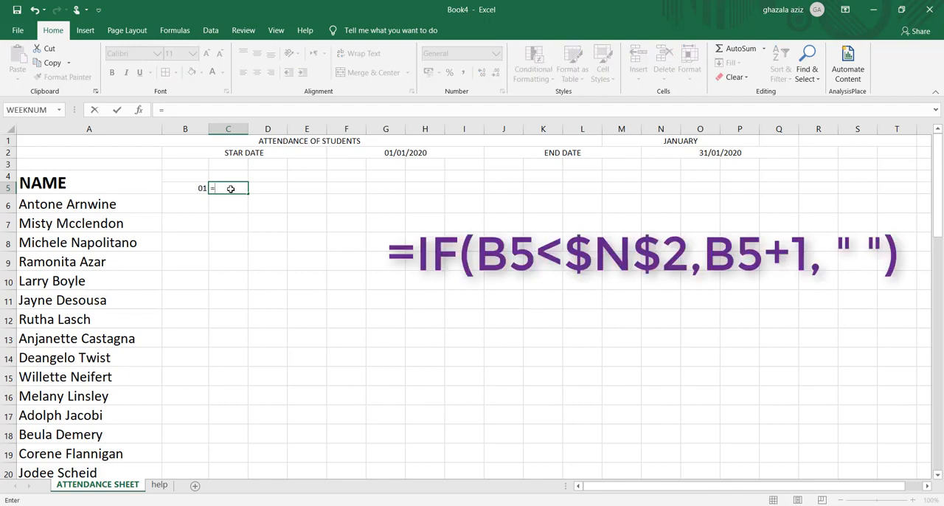
type("IF")
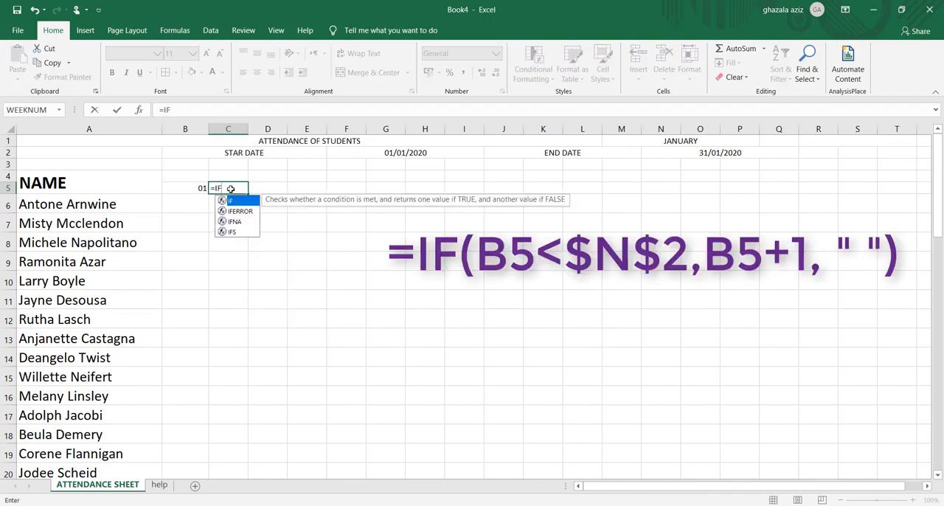
double_click(232, 203)
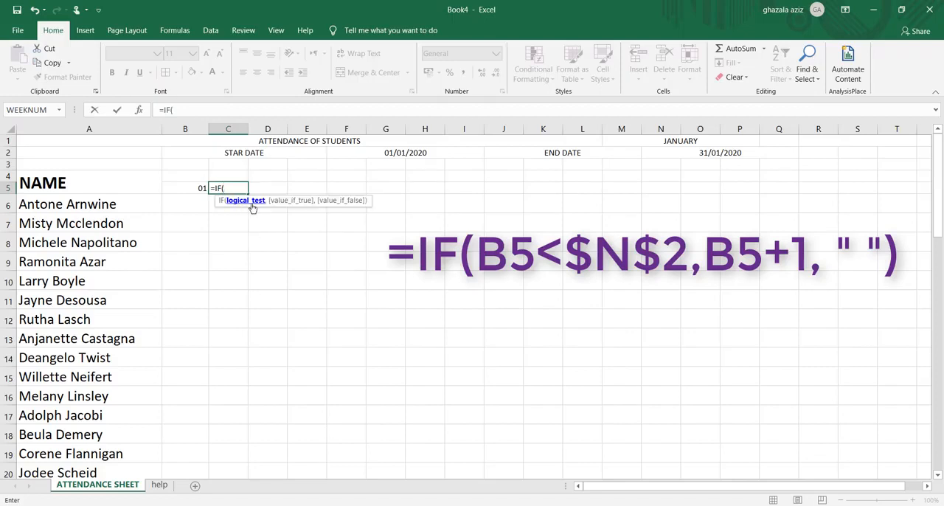
left_click(200, 189)
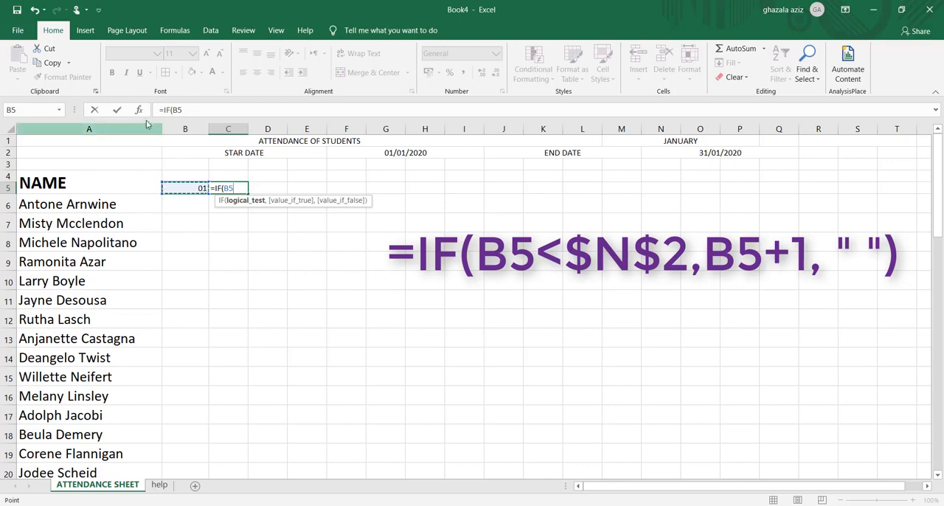
left_click(183, 109)
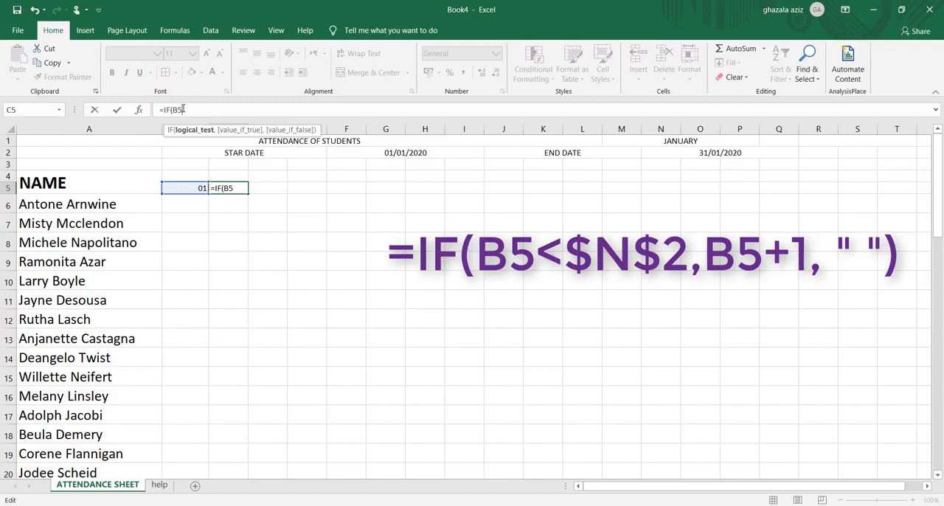
type("<")
left_click(721, 154)
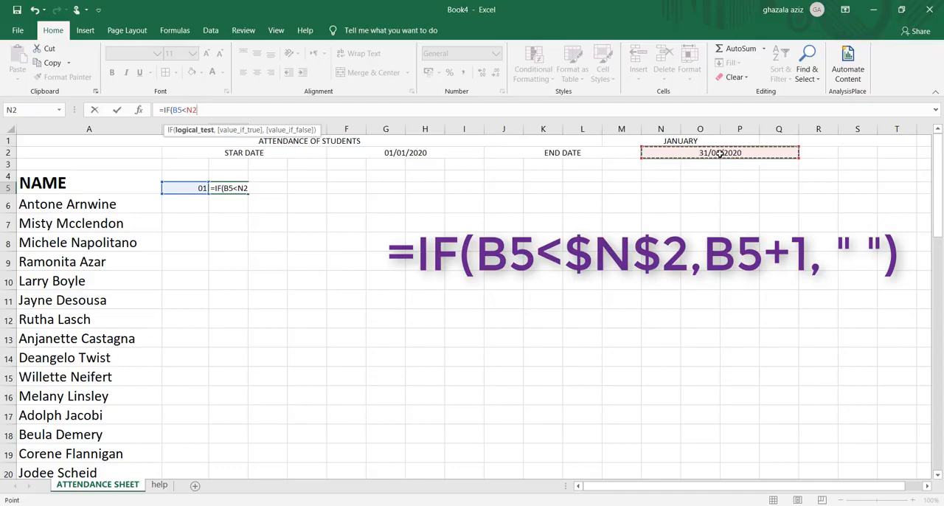
key("F4")
left_click(207, 109)
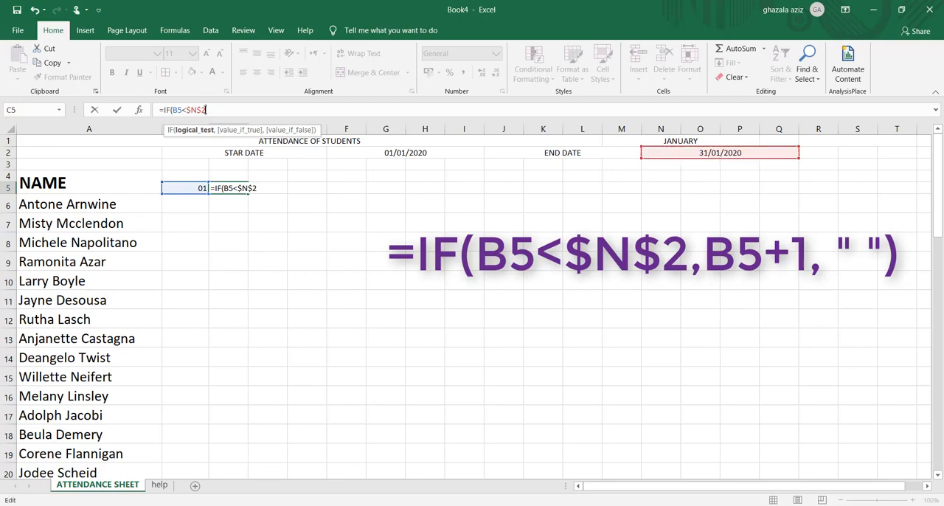
type(",")
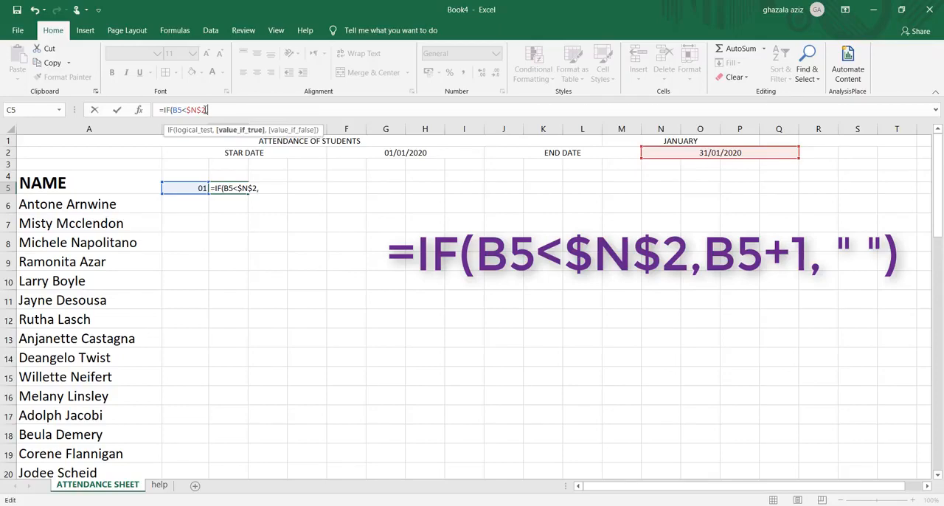
left_click(181, 187)
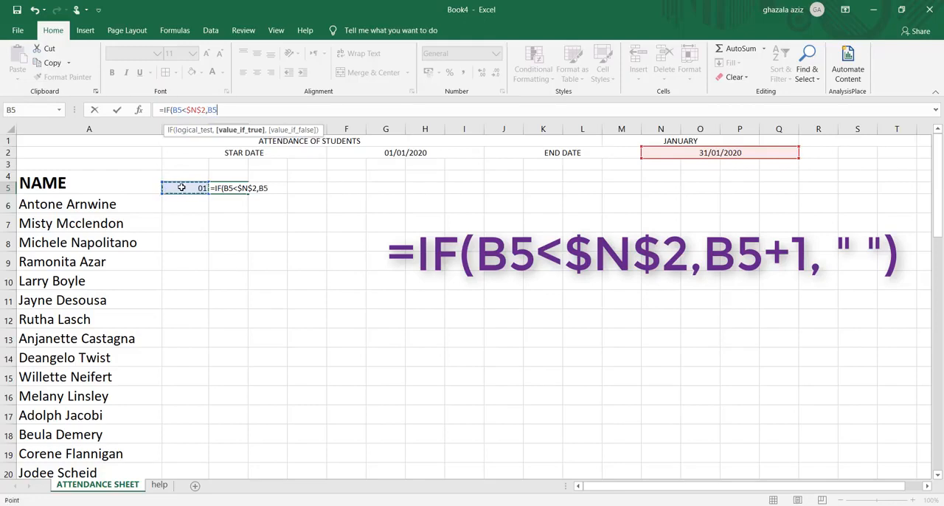
type("+1,\"\")")
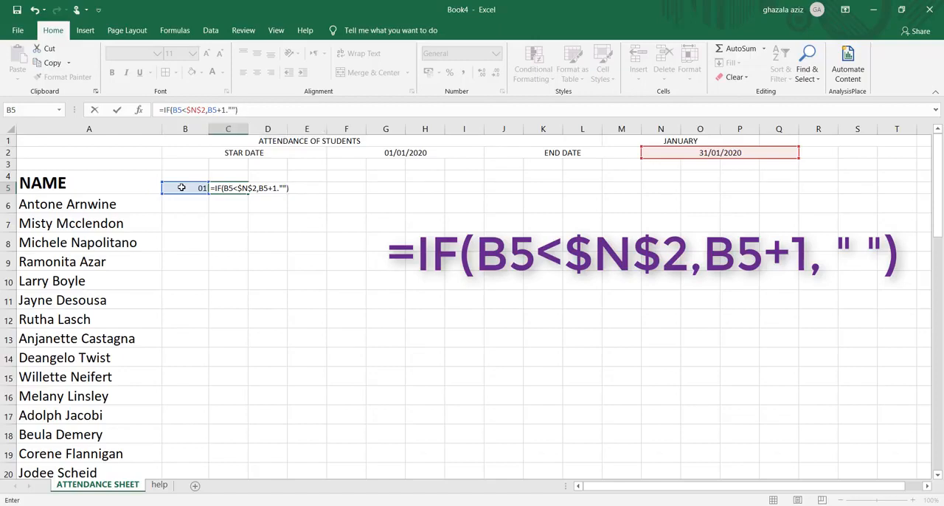
key("ctrl+Return")
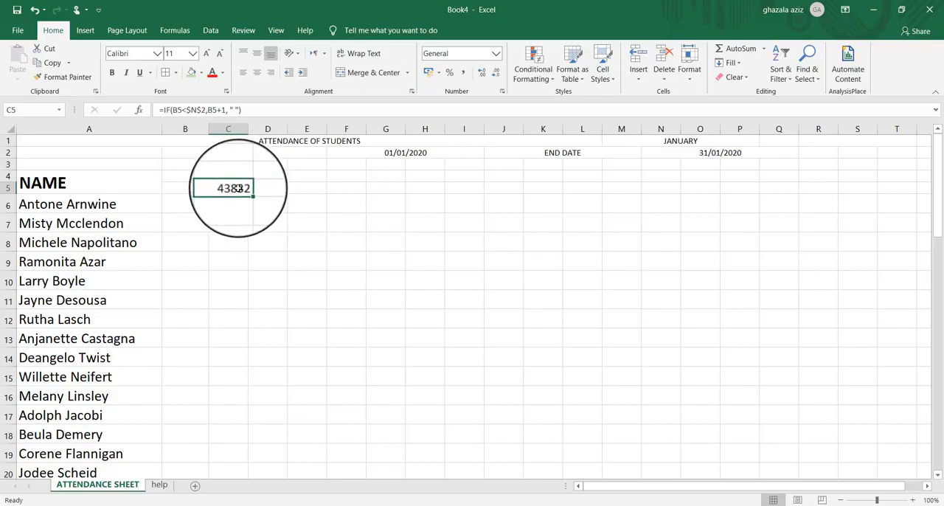
Apply the custom number format DD to the date in cell C5
right_click(240, 190)
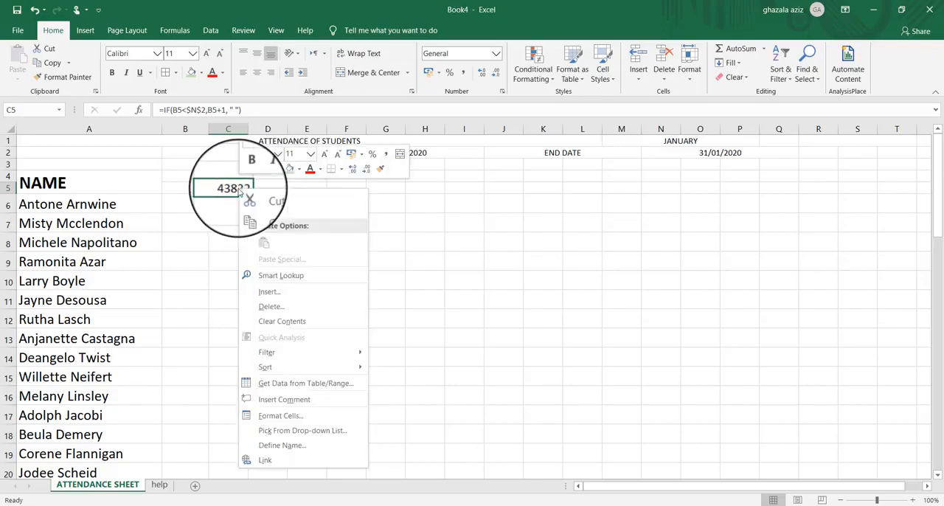
left_click(272, 416)
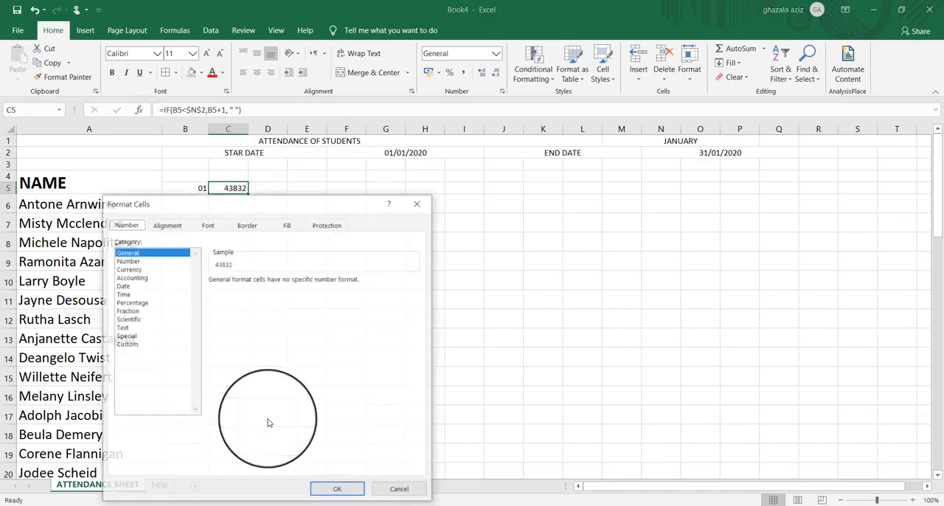
left_click(127, 345)
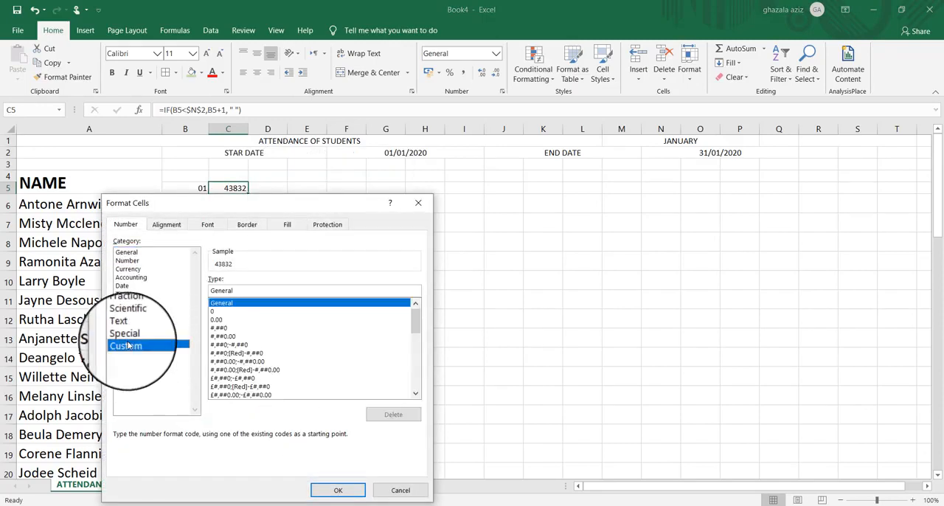
left_click(238, 291)
key("BackSpace")
key("BackSpace")
key("BackSpace")
key("BackSpace")
key("BackSpace")
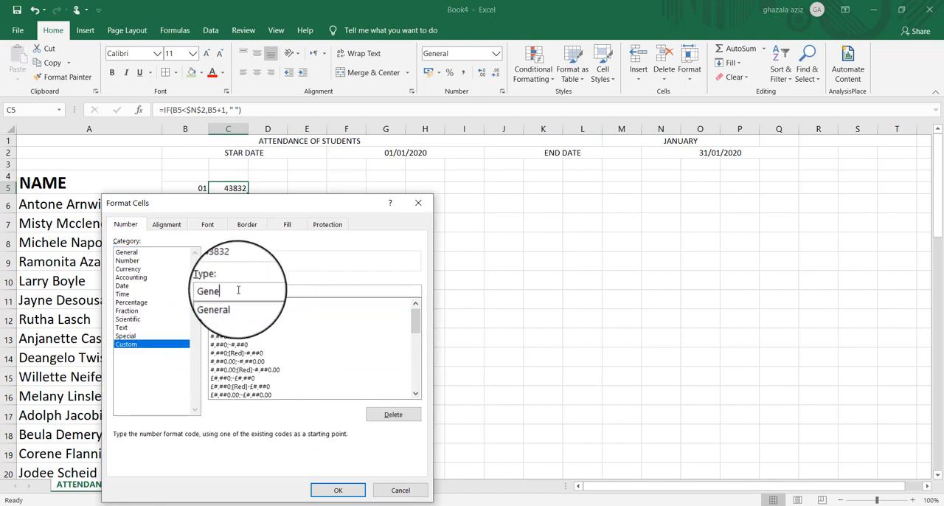
key("BackSpace")
key("BackSpace")
type("DD")
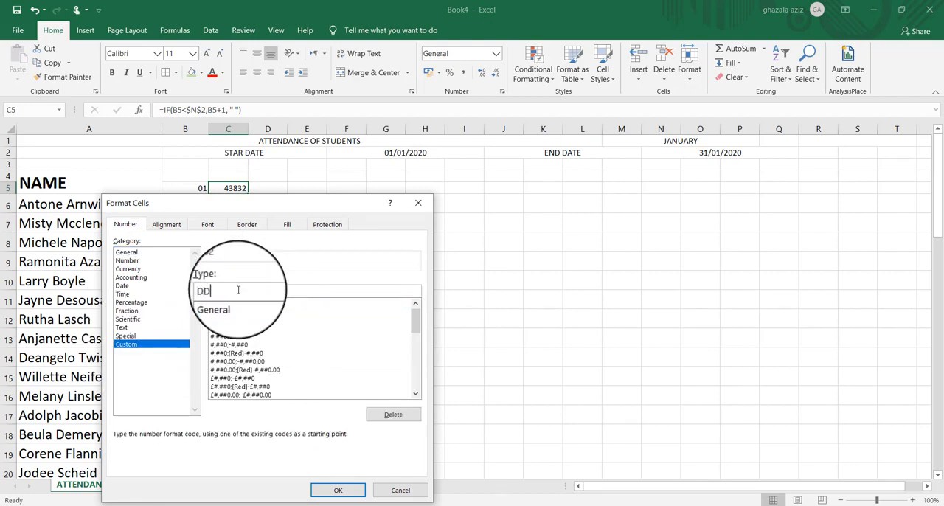
left_click(322, 491)
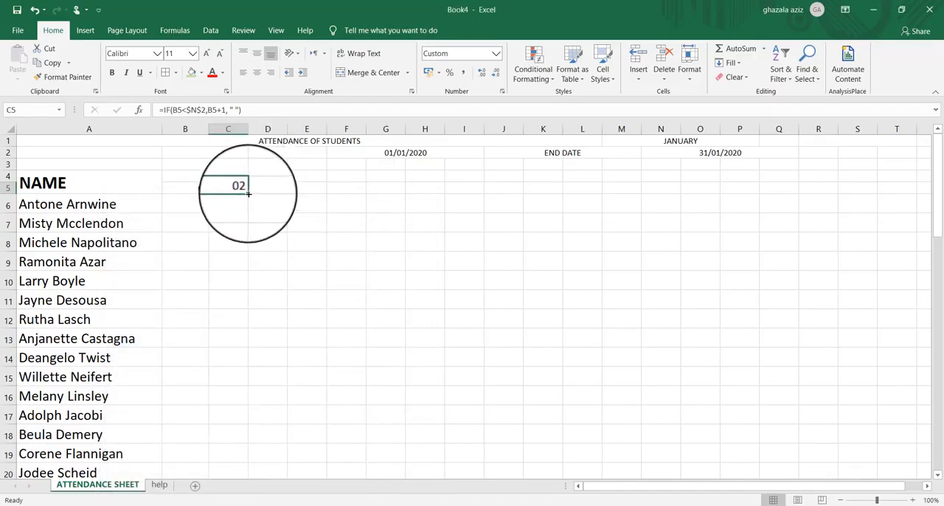
Fill the date formula from C5 across row 5 through cell AF5
left_click_drag(249, 194, 765, 191)
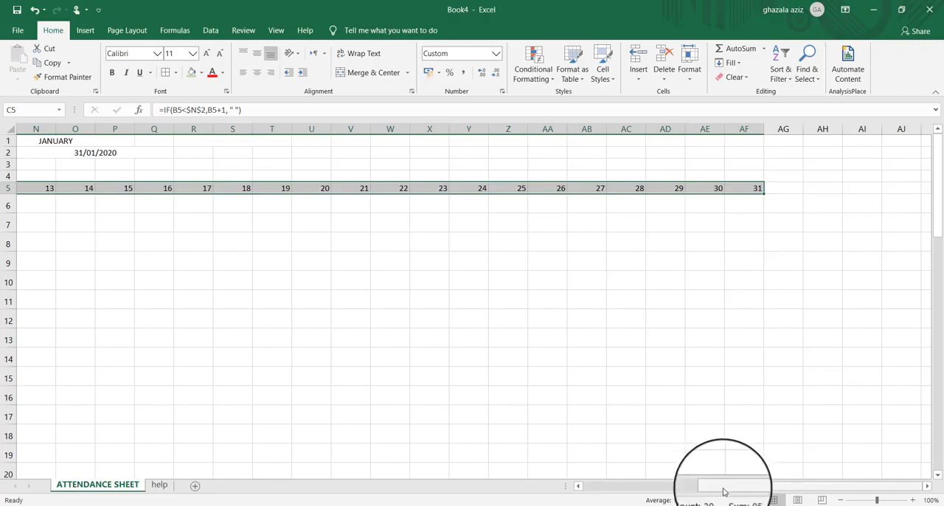
left_click_drag(723, 489, 593, 490)
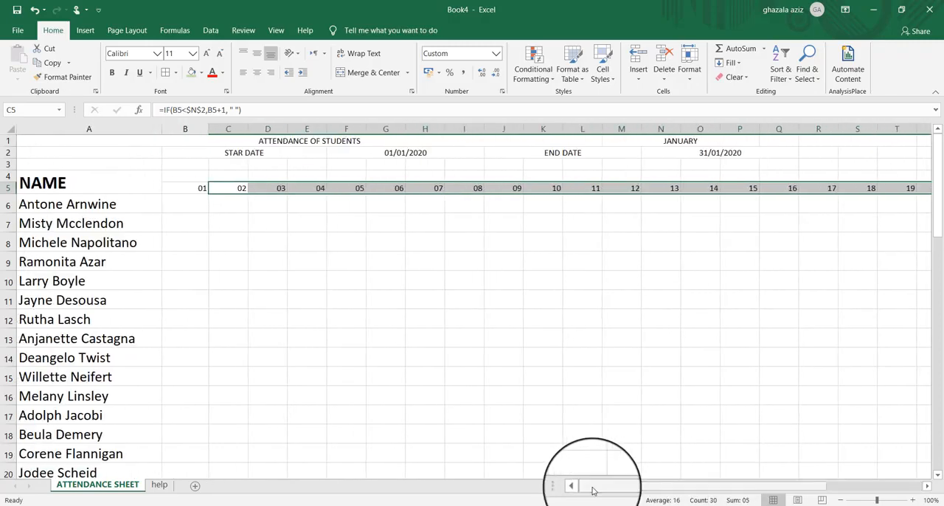
Switch the month in merged cell M1 to FEBRUARY, MARCH and finally APRIL, checking the end of the date row each time
left_click(730, 141)
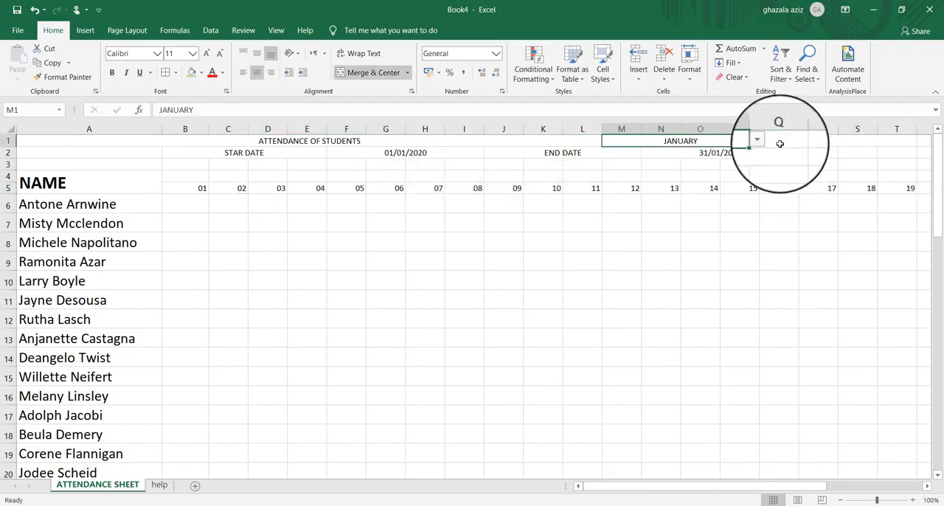
left_click(757, 140)
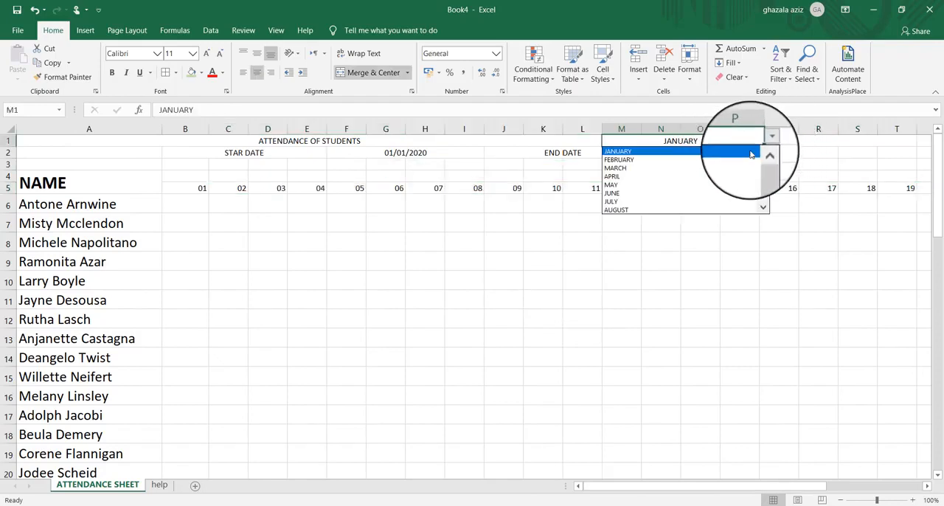
left_click(749, 159)
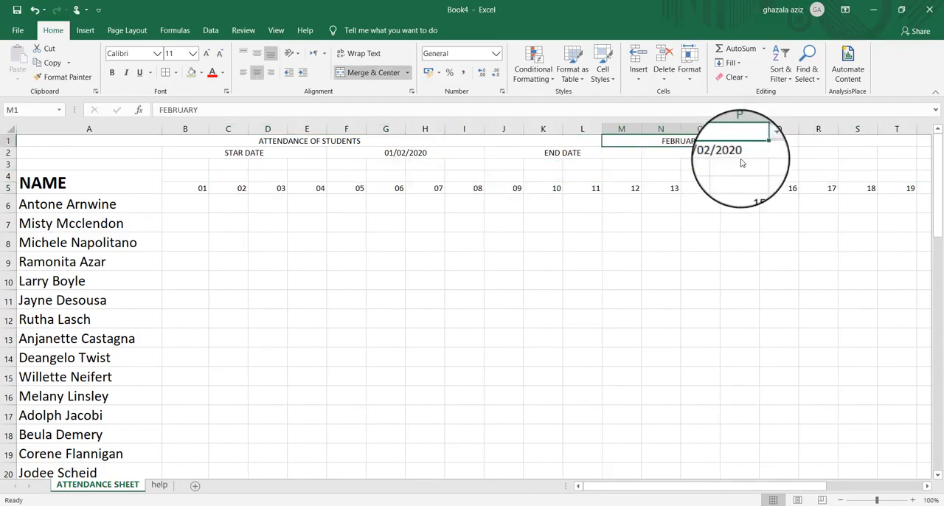
left_click_drag(770, 487, 904, 491)
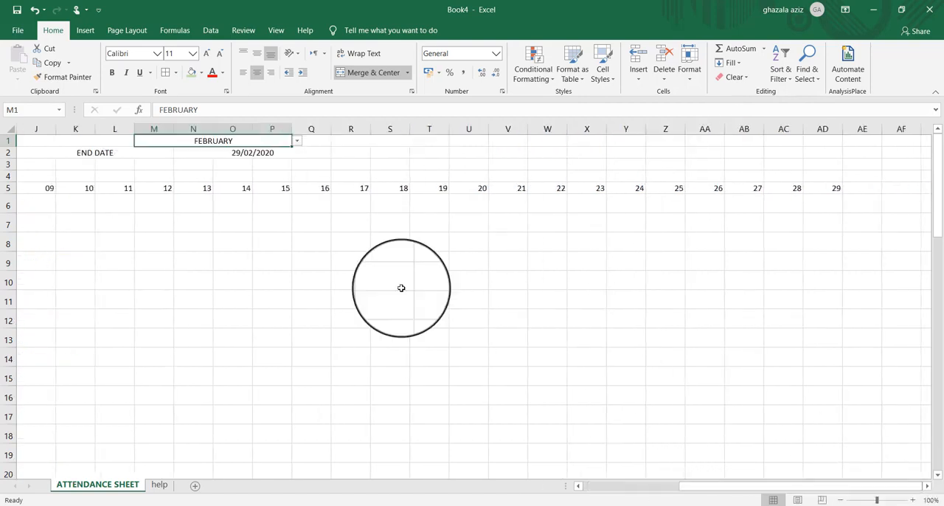
left_click(297, 143)
left_click(277, 161)
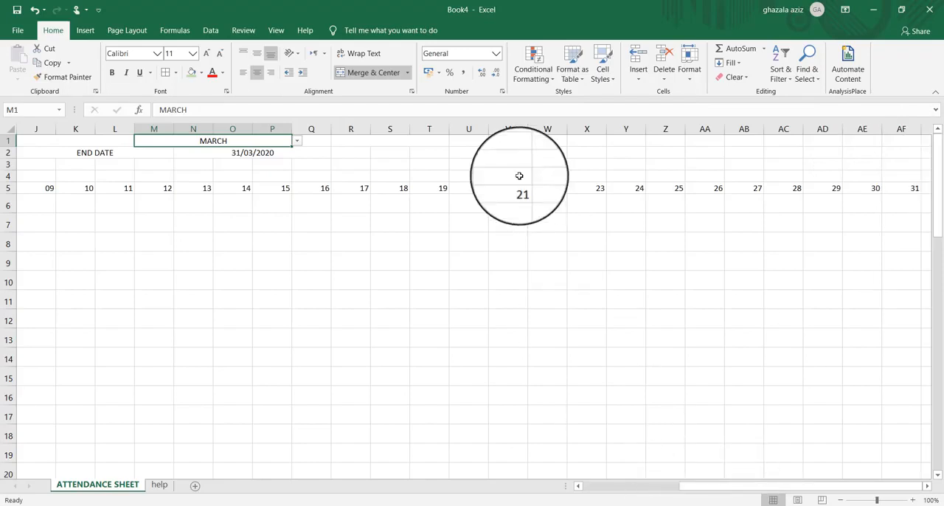
left_click(297, 140)
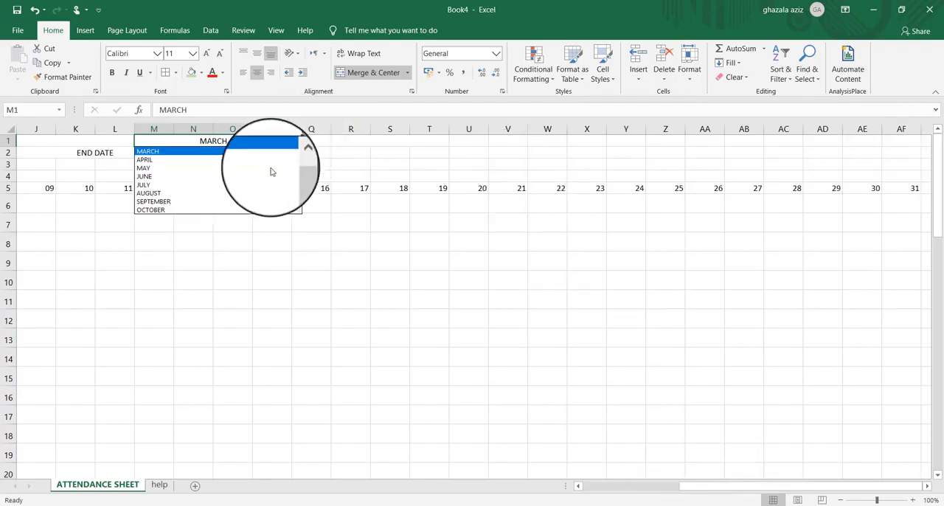
left_click(271, 164)
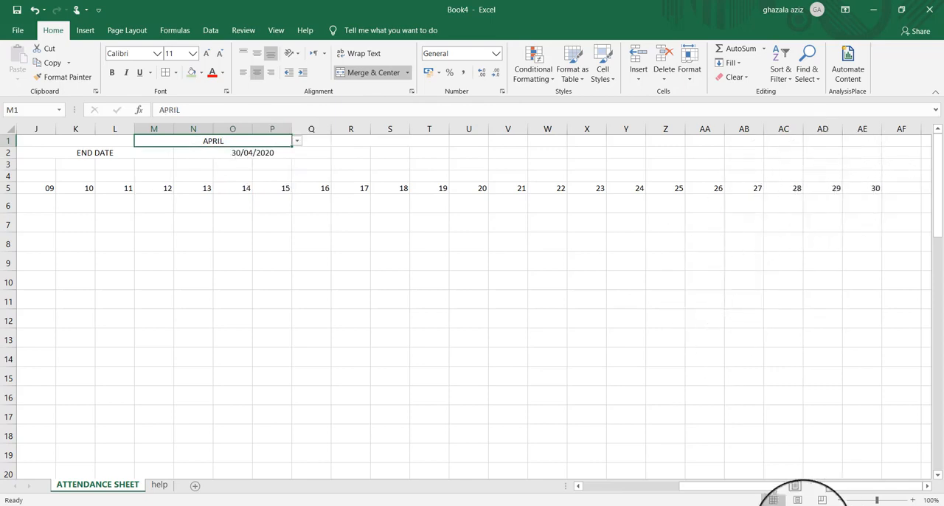
left_click_drag(765, 489, 589, 504)
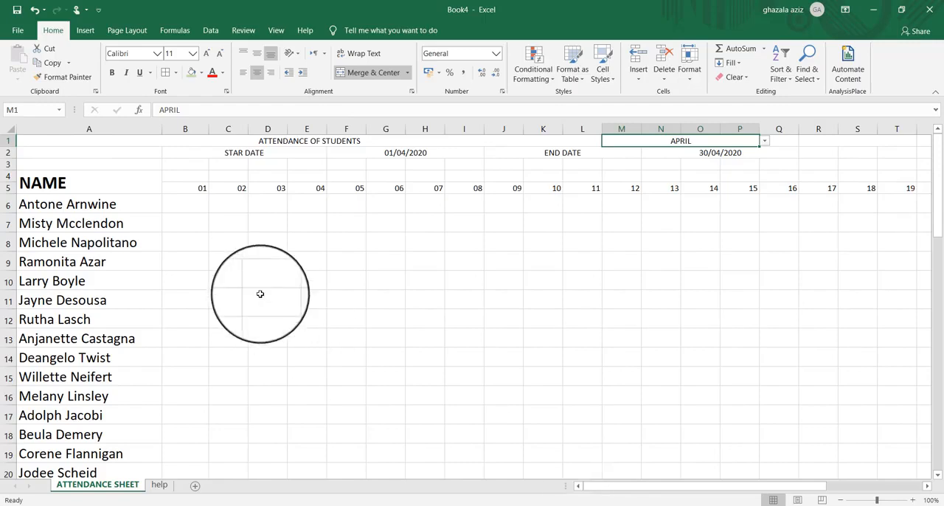
Enter the formula =TEXT(B5,"DDD") in cell B4 to show the weekday of the first date
left_click(188, 175)
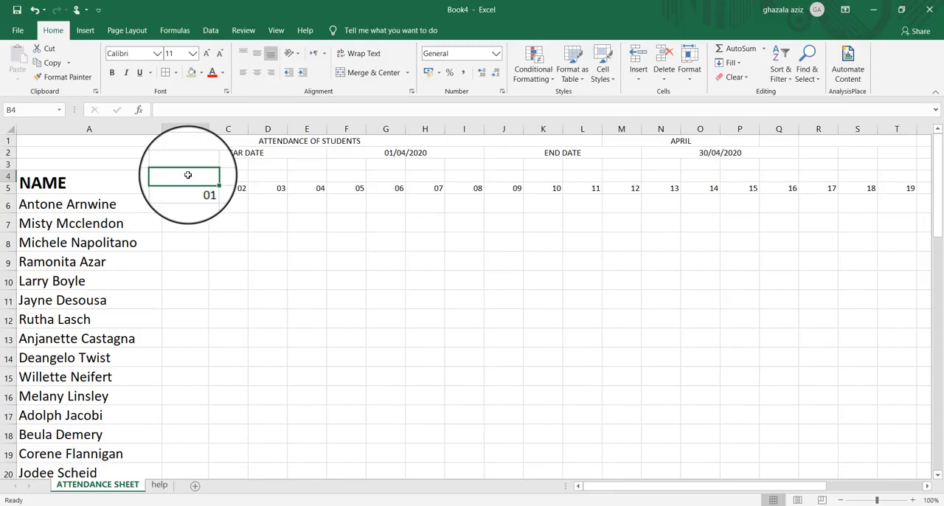
type("=")
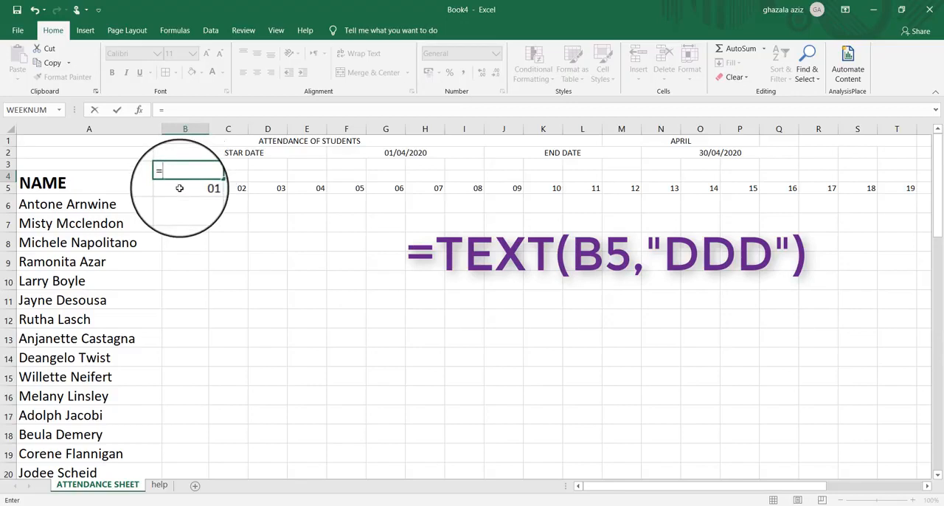
left_click(179, 188)
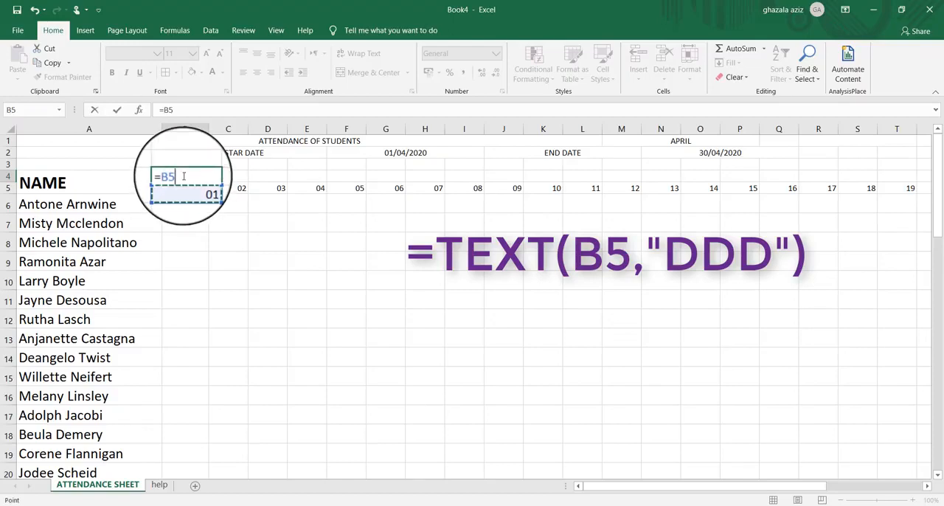
key("BackSpace")
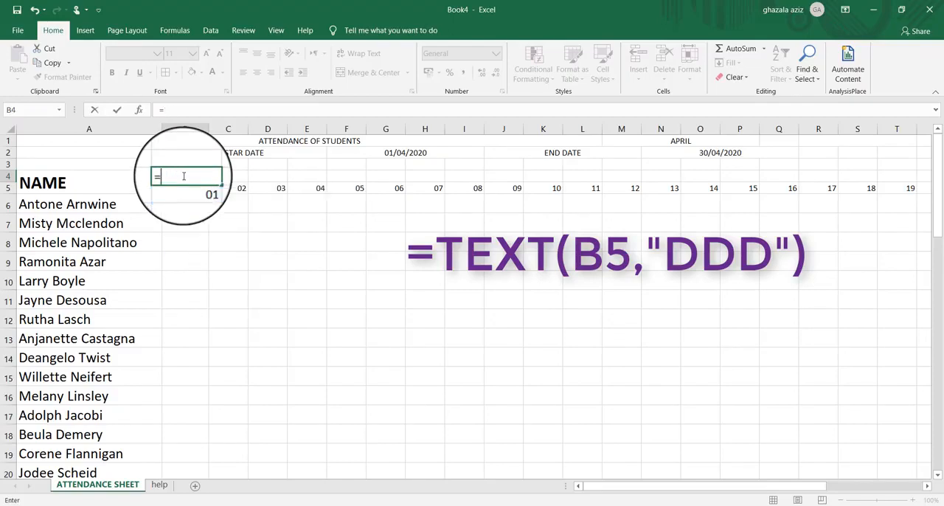
type("TE")
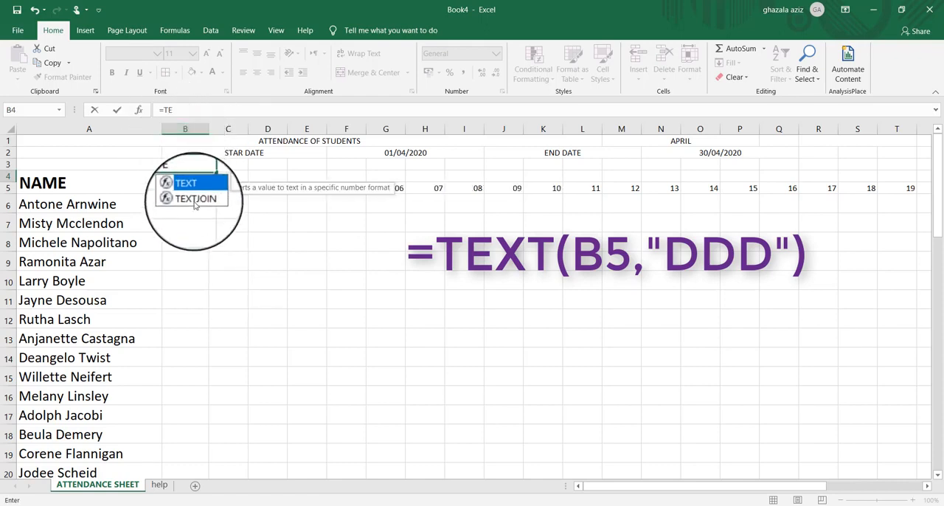
double_click(189, 190)
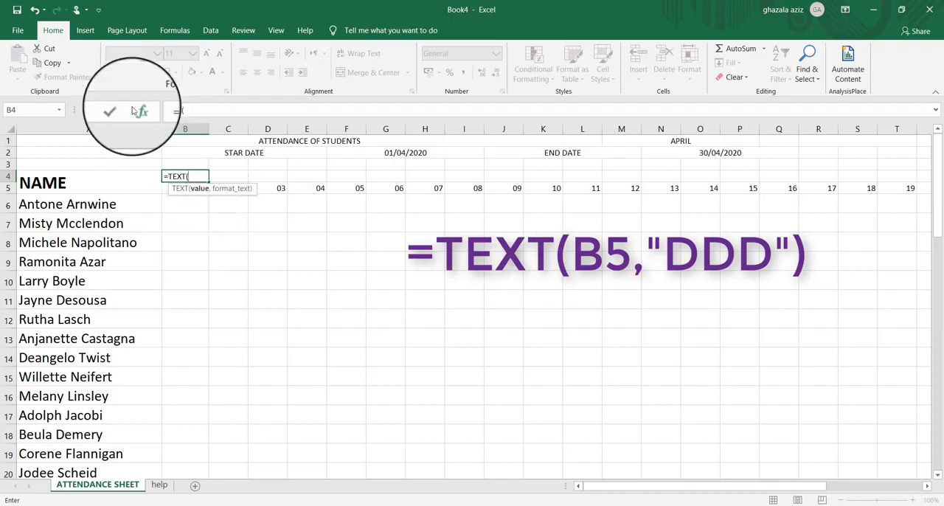
left_click(139, 110)
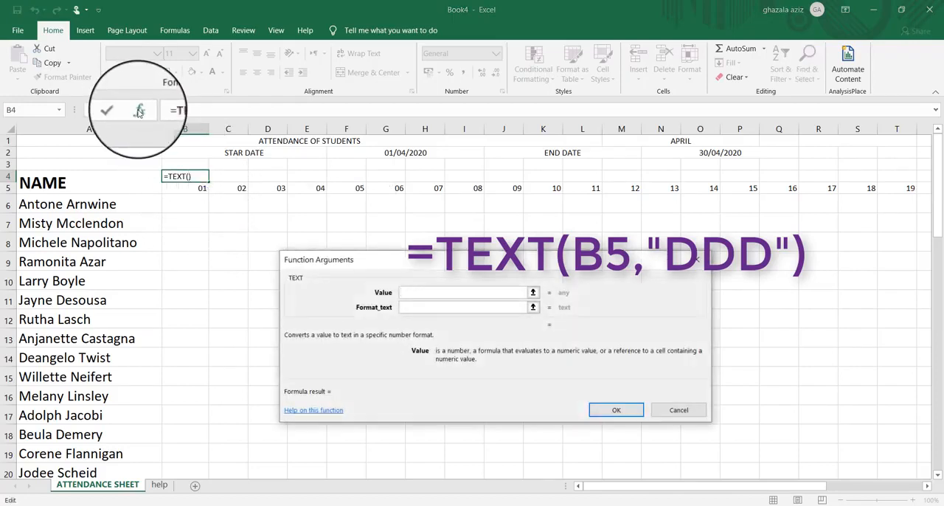
left_click(191, 187)
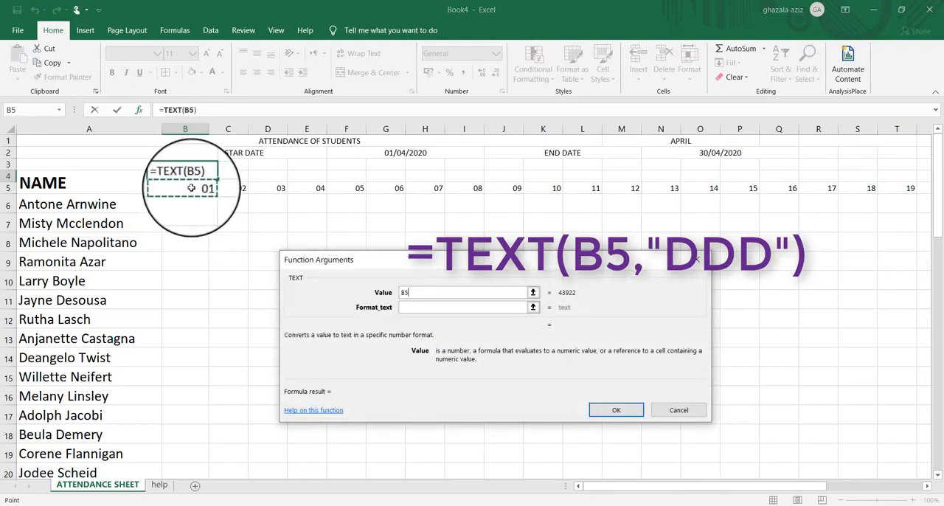
left_click(412, 306)
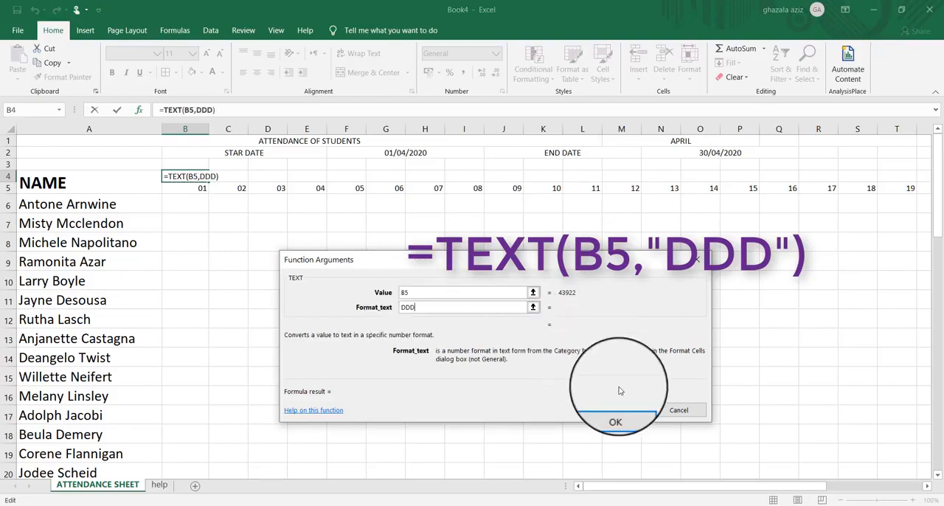
left_click(618, 411)
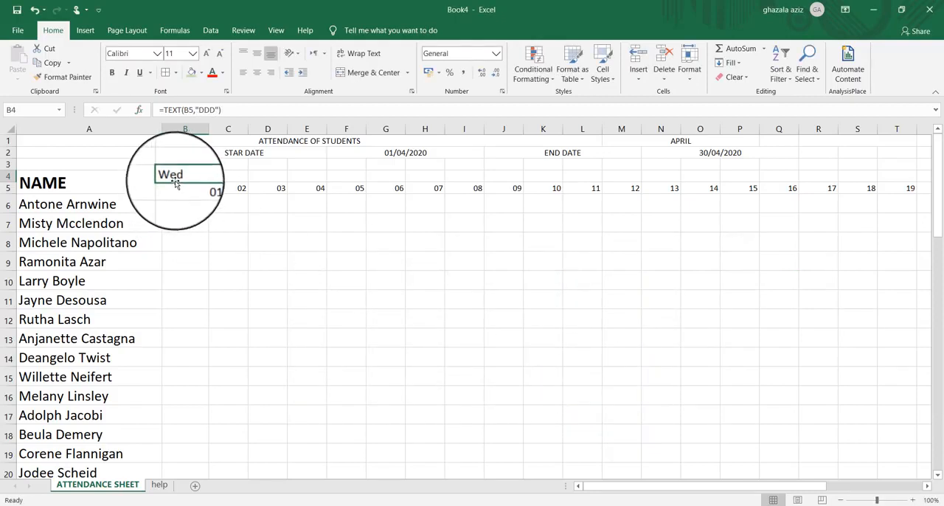
Enter the formula =TEXT(C5,"DDD") in cell C4 and fill it across row 4 through cell AF4
left_click(230, 175)
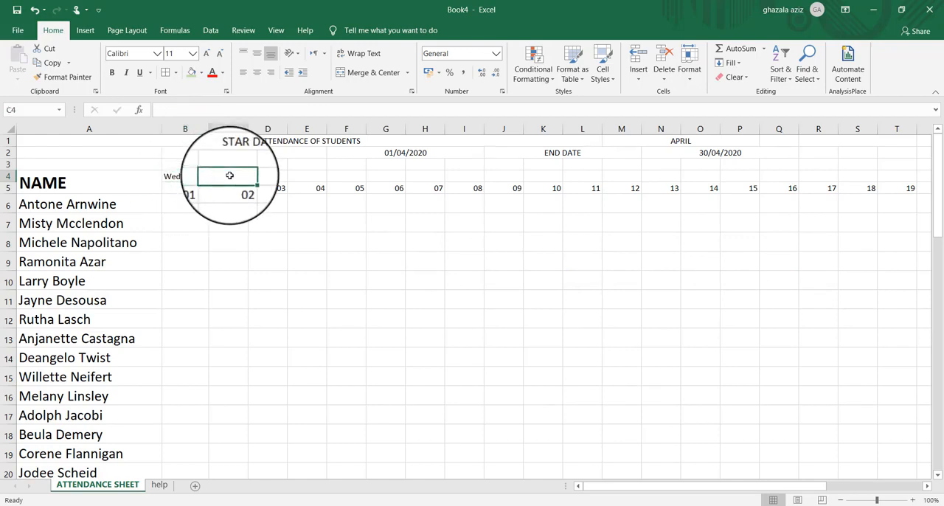
type("=")
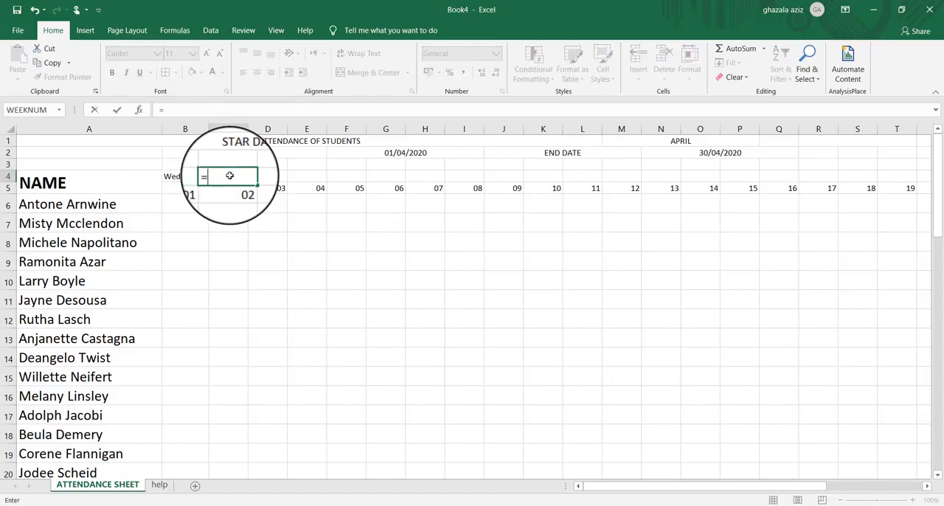
type("TEX")
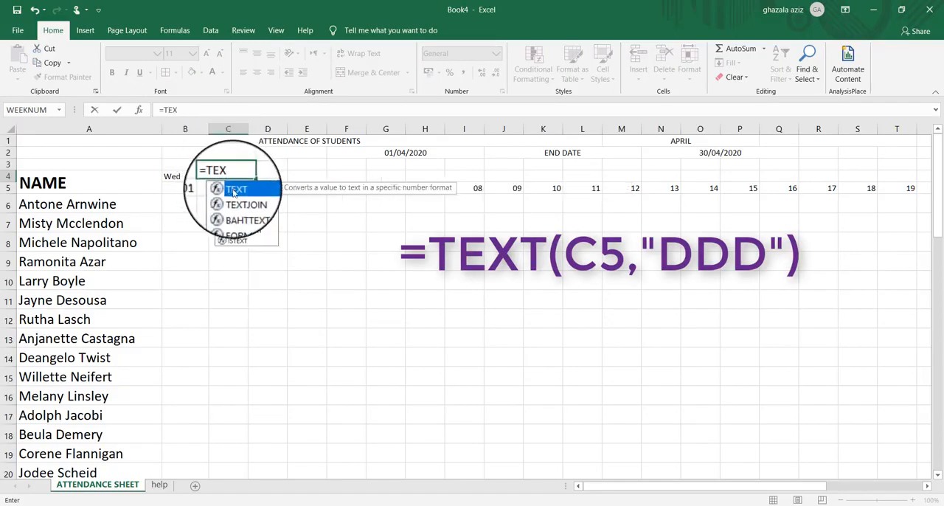
double_click(233, 190)
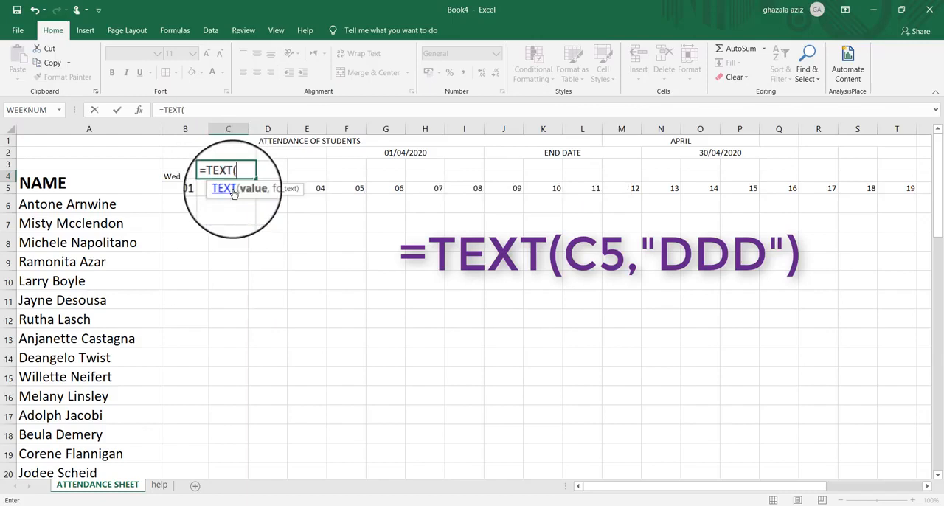
left_click(140, 111)
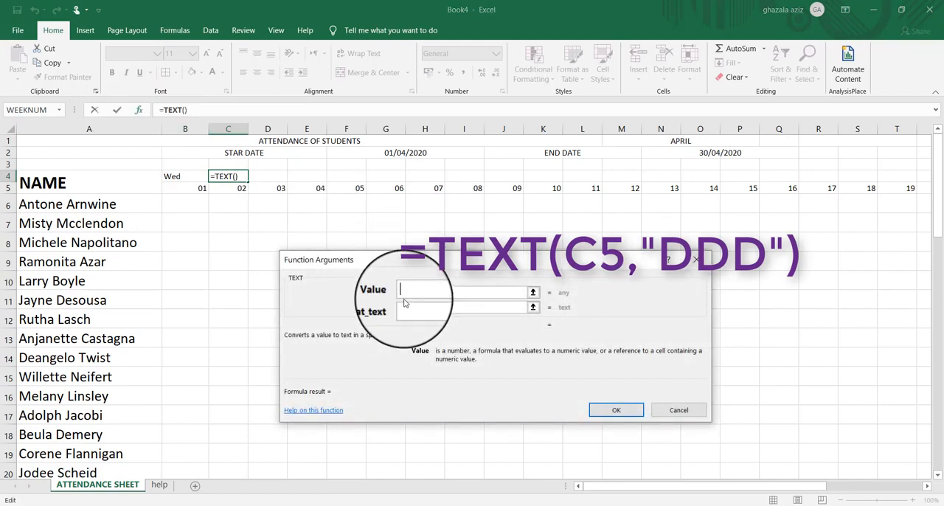
left_click(224, 188)
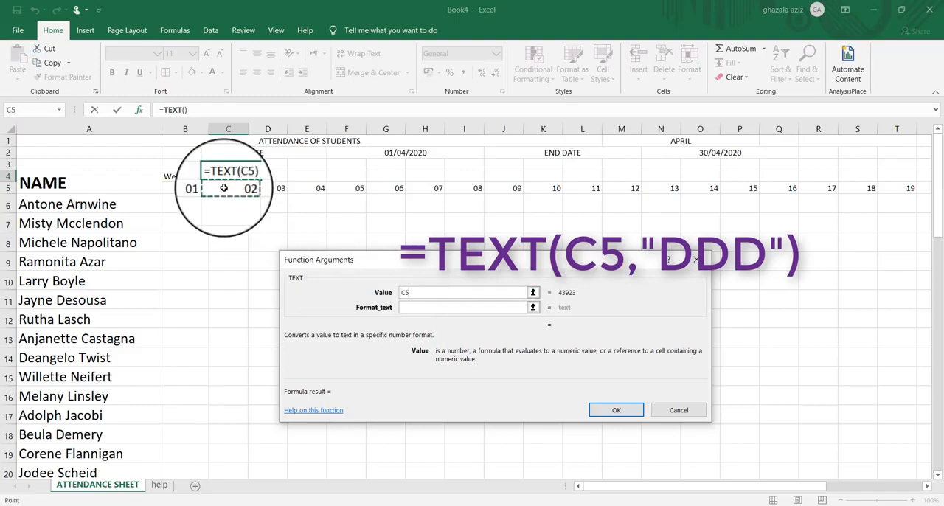
left_click(405, 307)
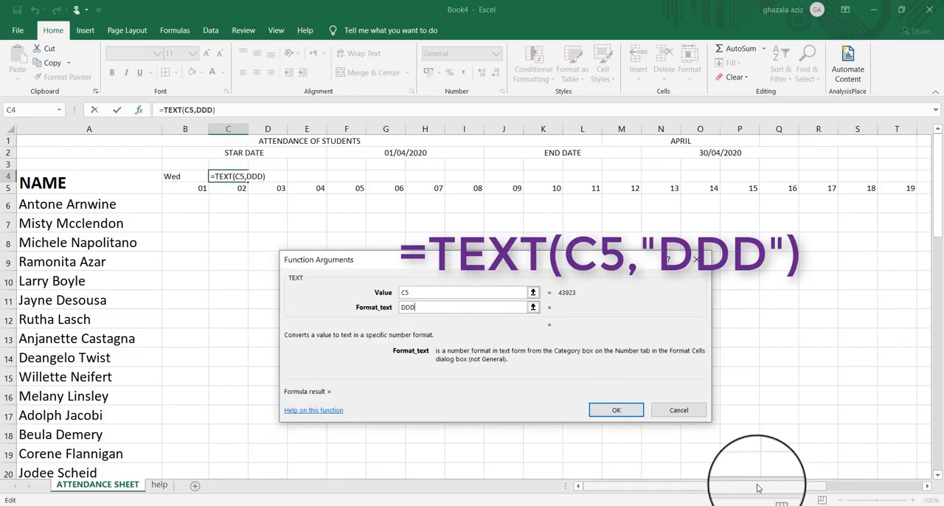
left_click(626, 413)
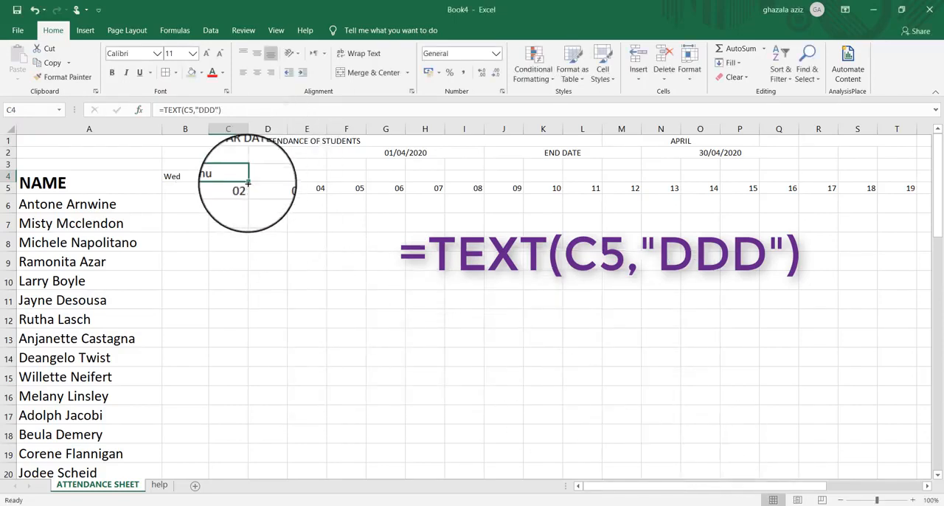
left_click_drag(249, 176, 872, 172)
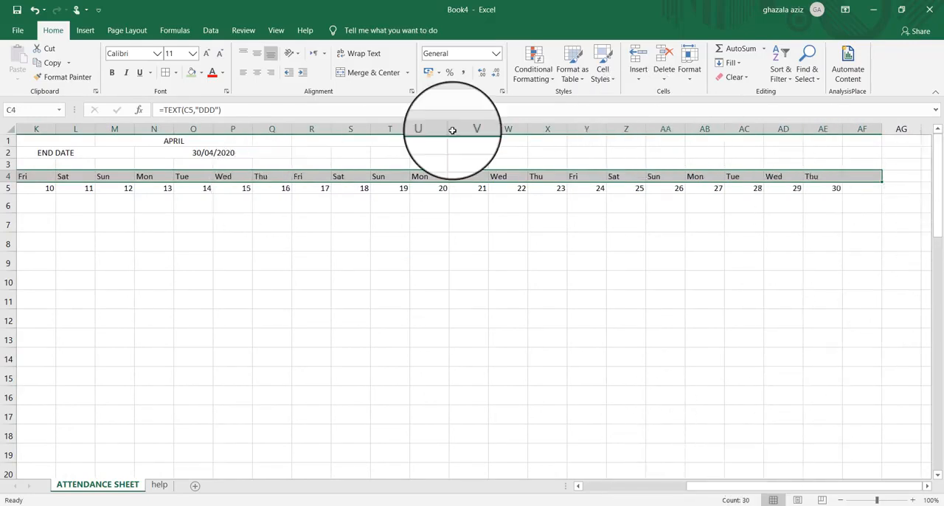
Set the month in merged cell M1 to JANUARY
left_click(225, 138)
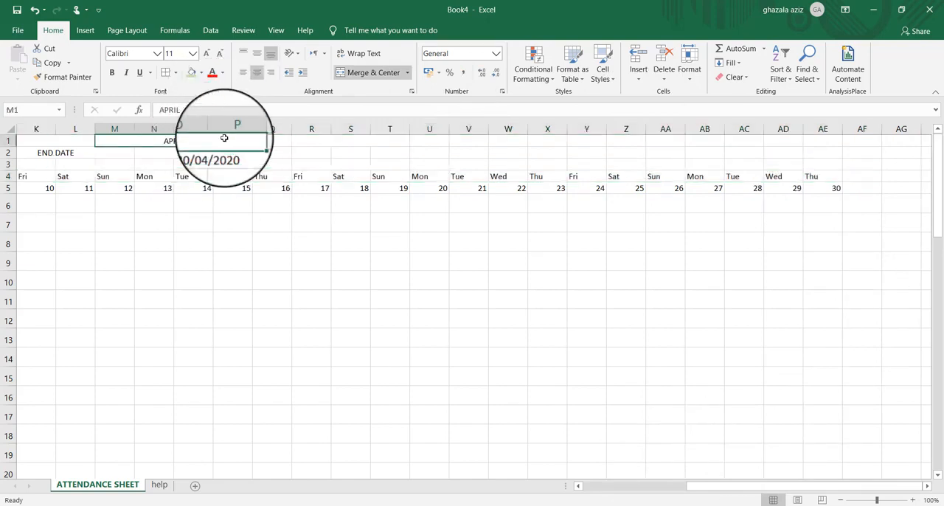
left_click(258, 143)
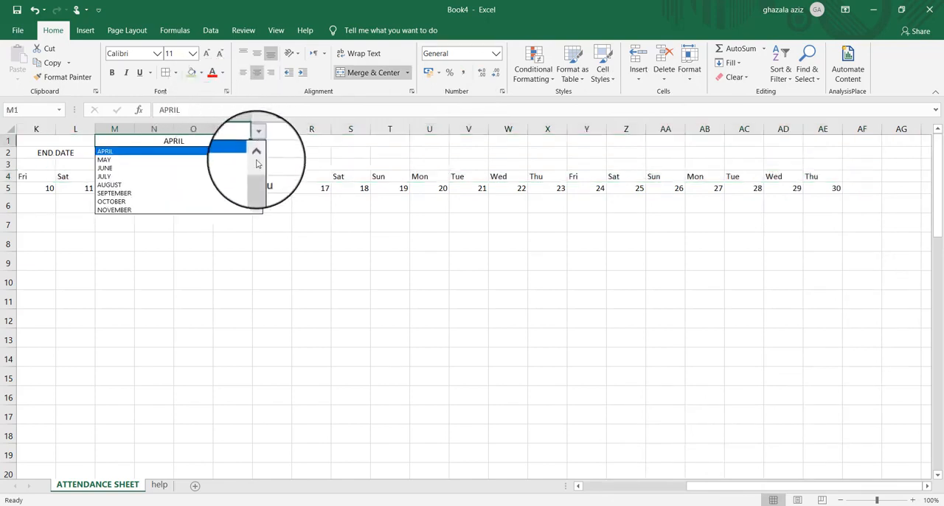
scroll(256, 177, "up", 1)
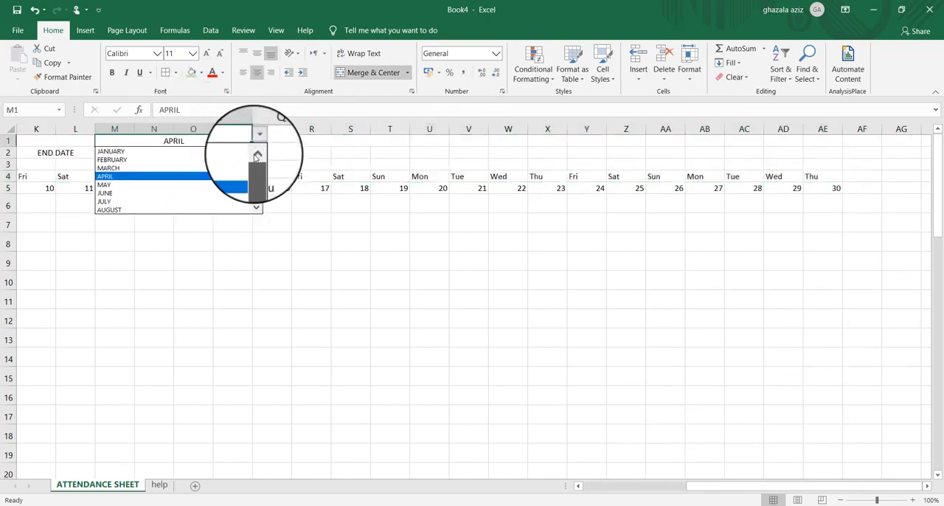
left_click(216, 150)
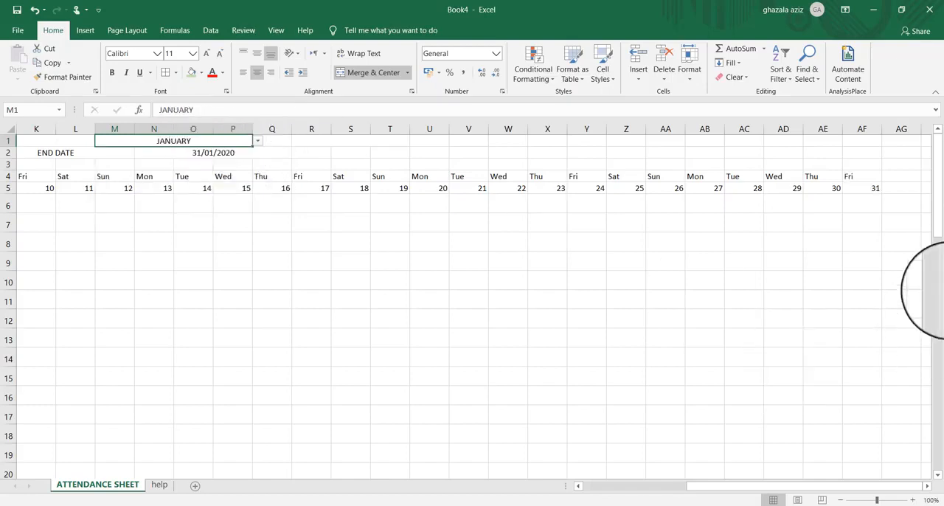
AutoFit the column widths of the entire ATTENDANCE SHEET worksheet
left_click_drag(938, 216, 931, 407)
left_click_drag(780, 487, 584, 487)
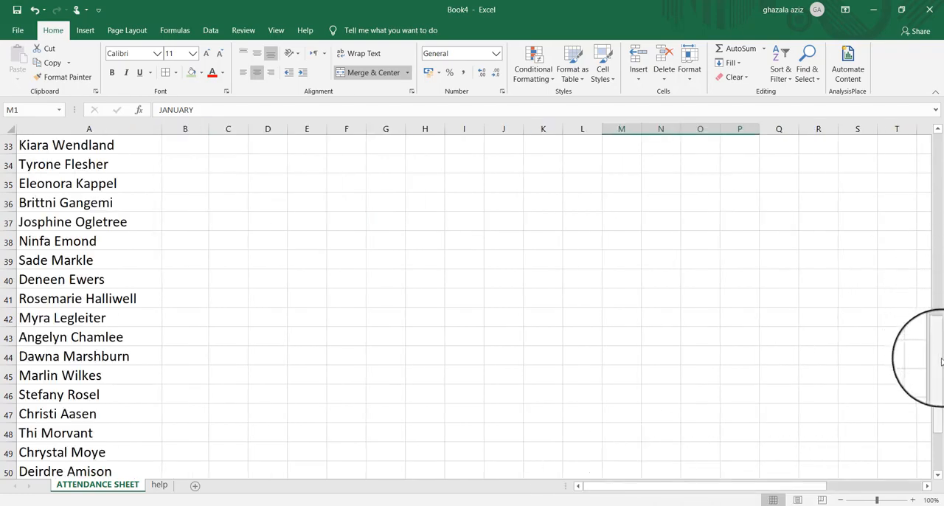
left_click_drag(938, 354, 931, 147)
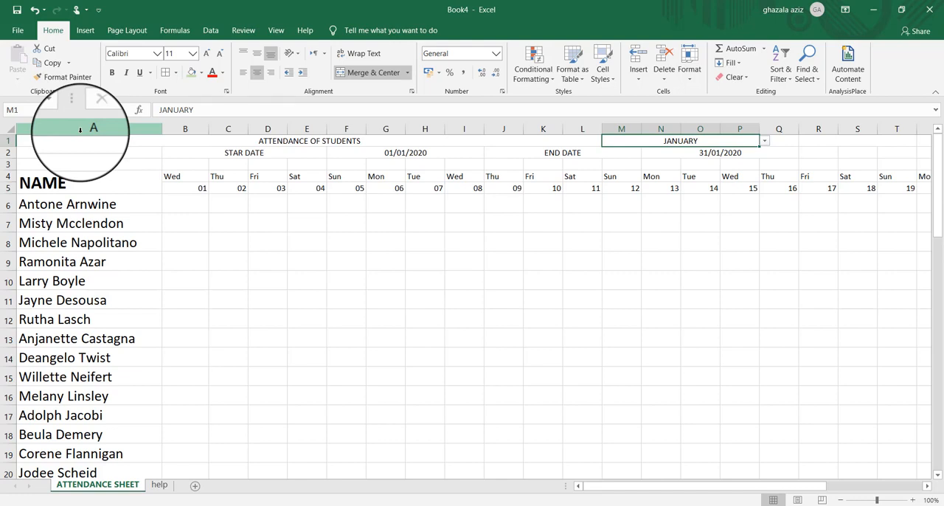
left_click(8, 130)
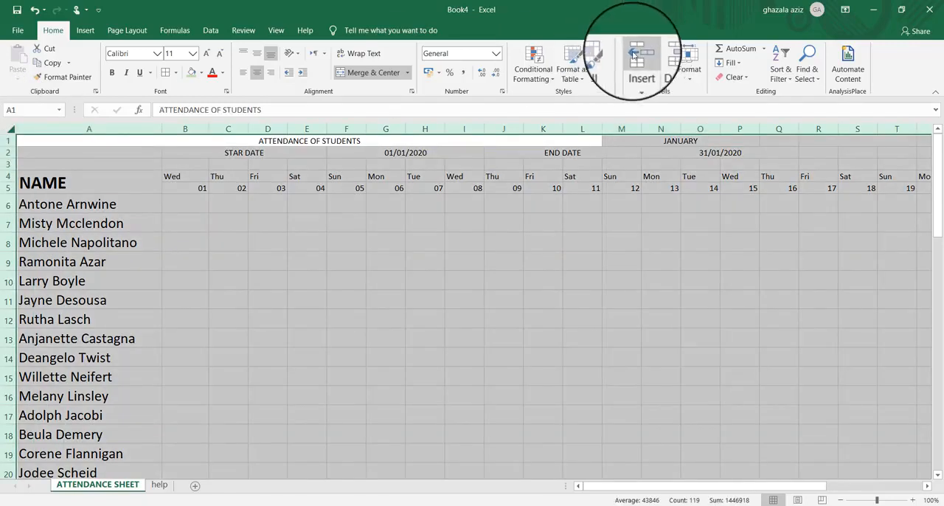
left_click(691, 78)
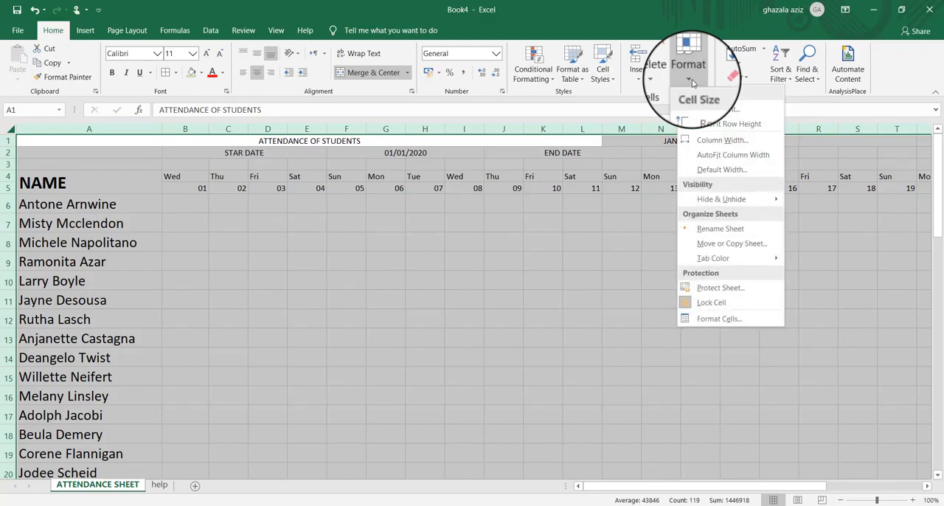
left_click(701, 156)
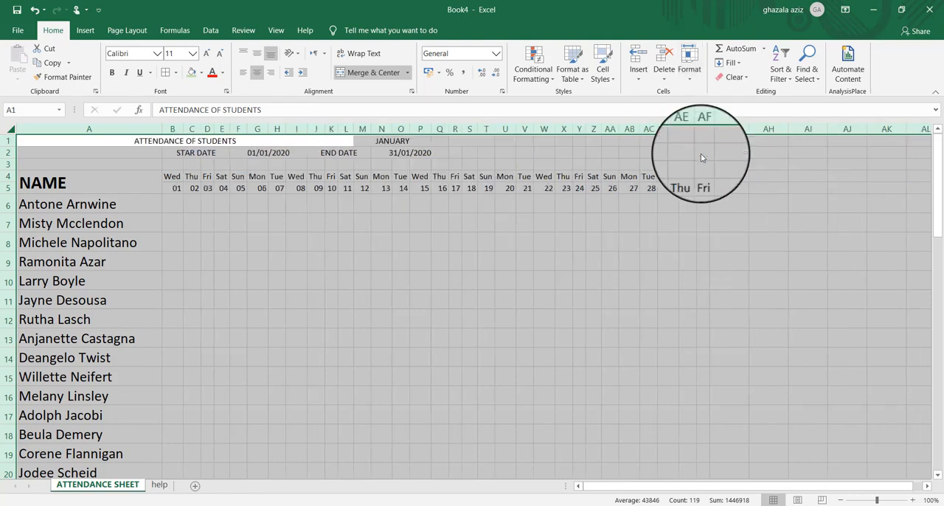
left_click(771, 295)
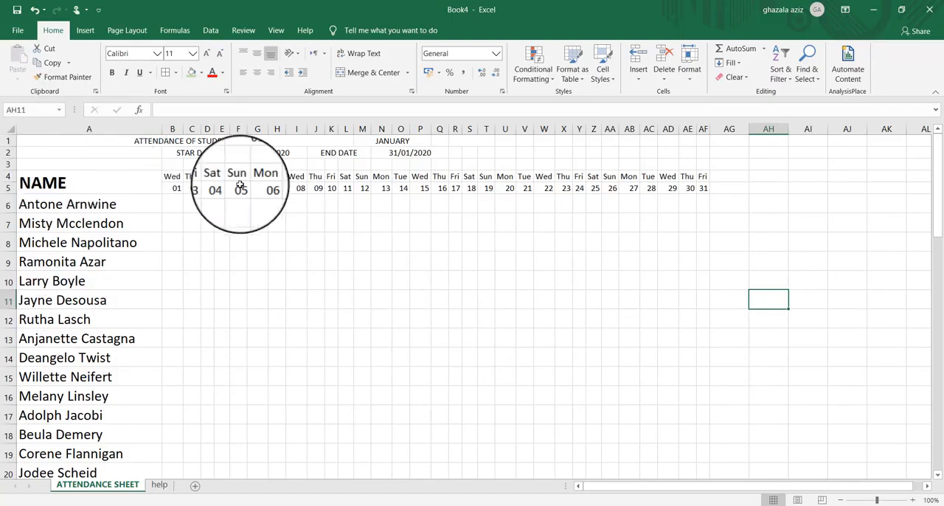
Fill the header range A4:AH5, from NAME across the weekday and date rows, with light green
left_click(41, 182)
mouse_move(41, 183)
left_mouse_down()
mouse_move(344, 187)
mouse_move(655, 254)
mouse_move(721, 188)
mouse_move(760, 187)
left_mouse_up()
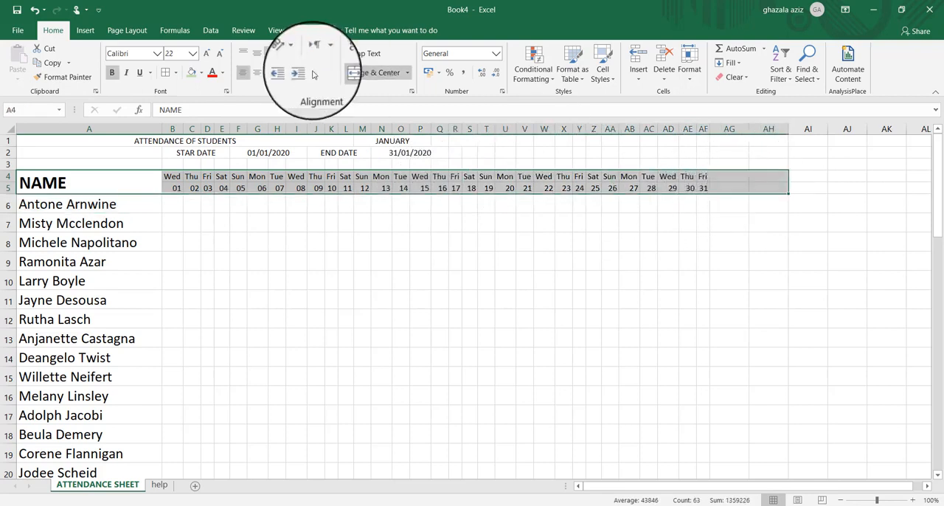
left_click(203, 74)
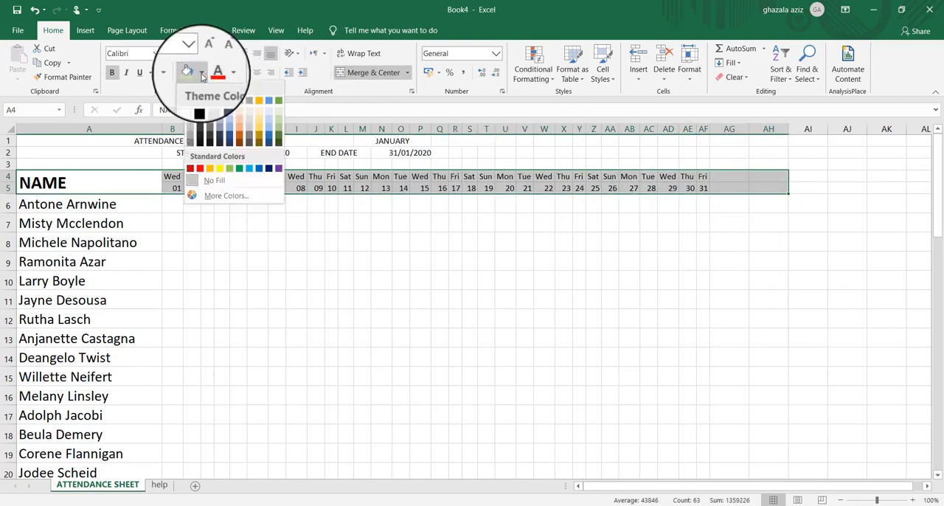
left_click(280, 119)
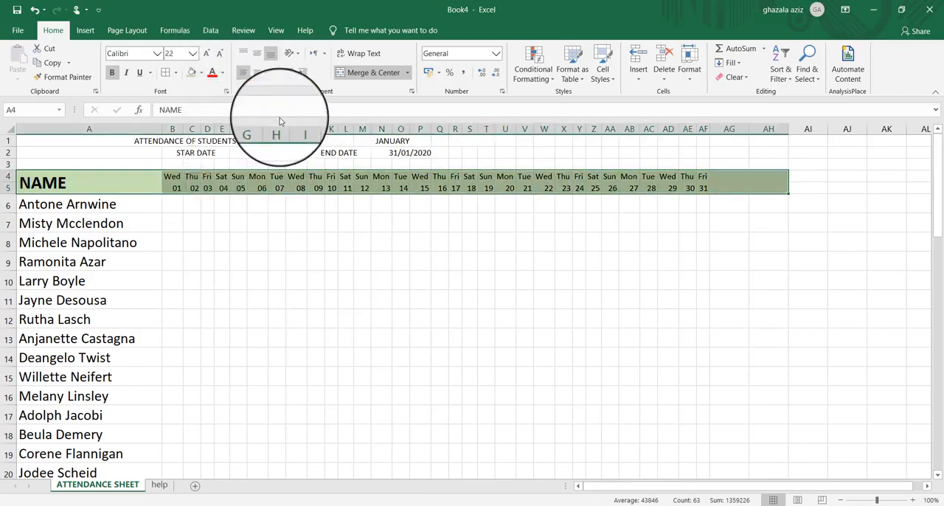
Add all borders to the header range A4:AH5 and make all of its text bold
left_click(167, 78)
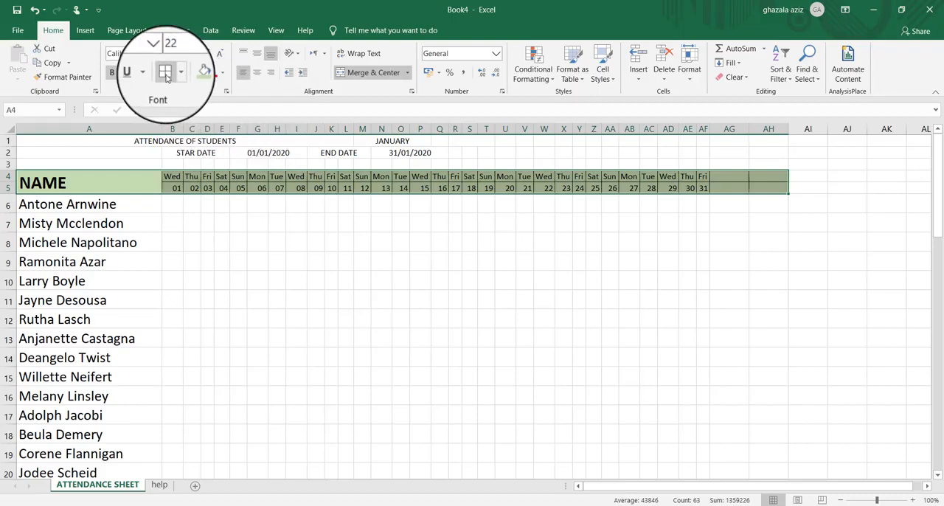
left_click(112, 73)
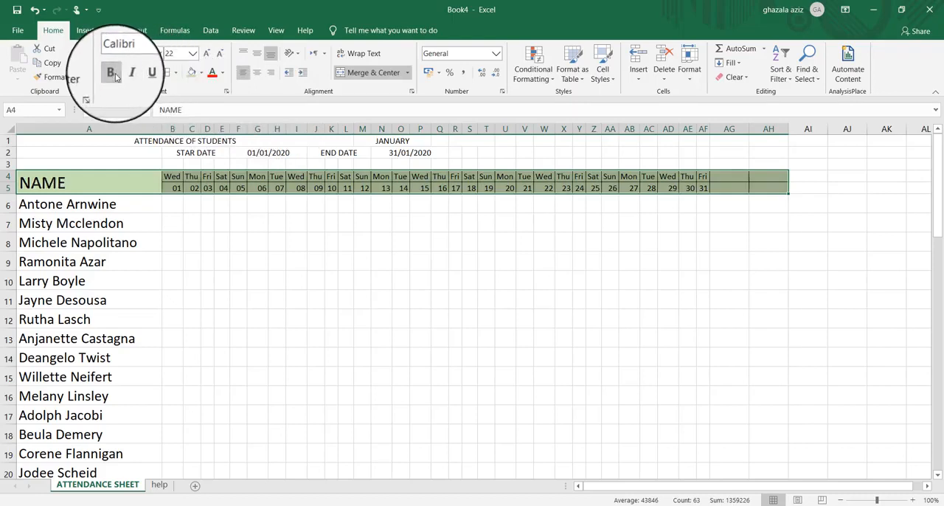
left_click(114, 75)
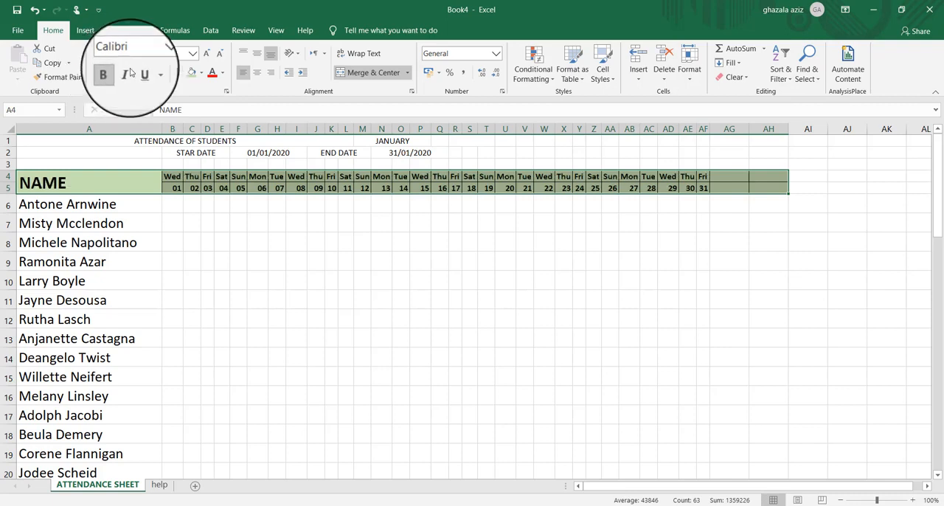
Set the header range A4:AH5 to font size 14 and AutoFit the column widths of the whole sheet
left_click(194, 55)
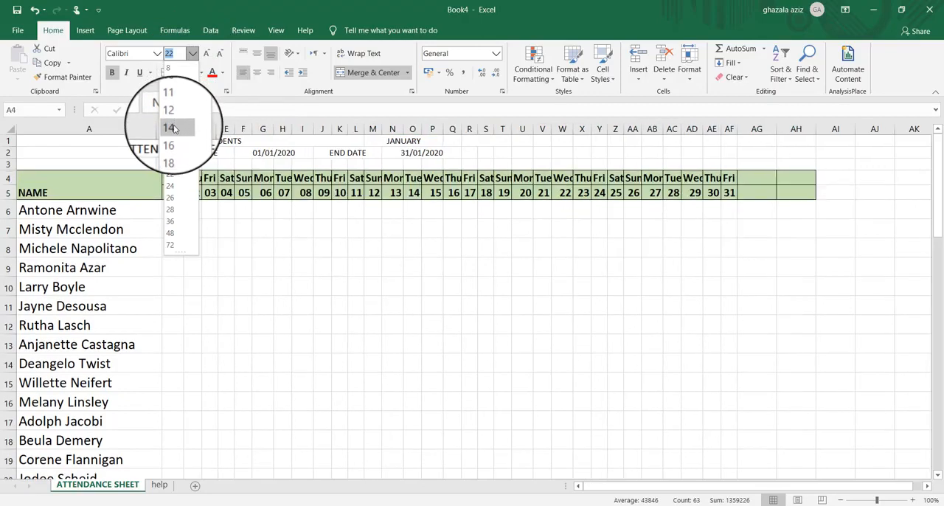
left_click(174, 129)
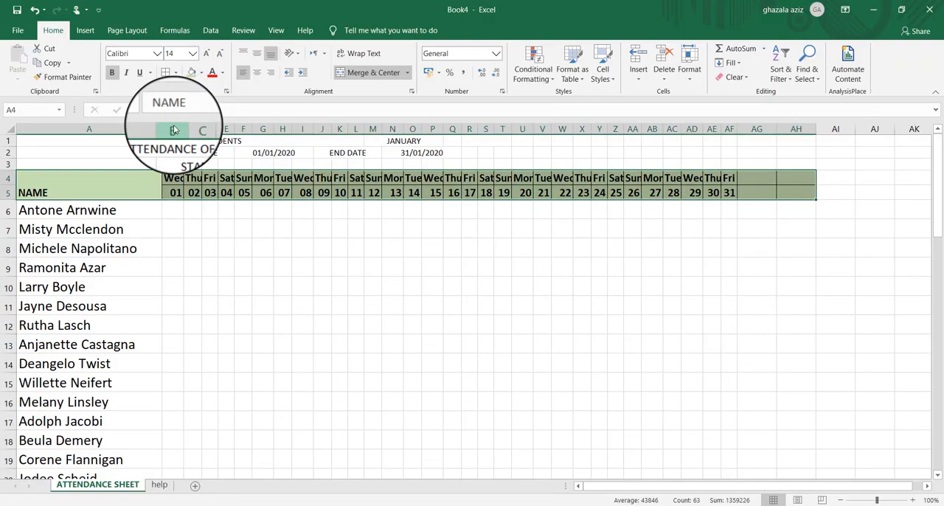
left_click(11, 130)
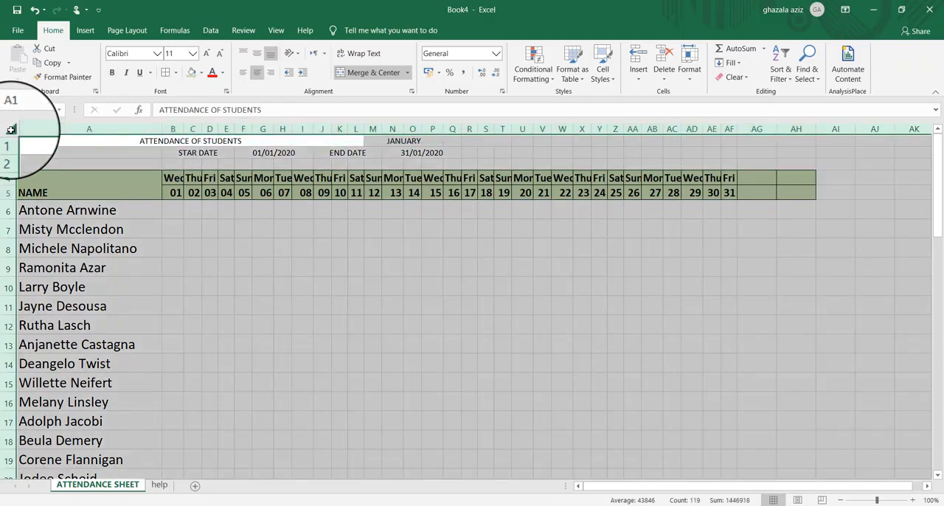
left_click(686, 71)
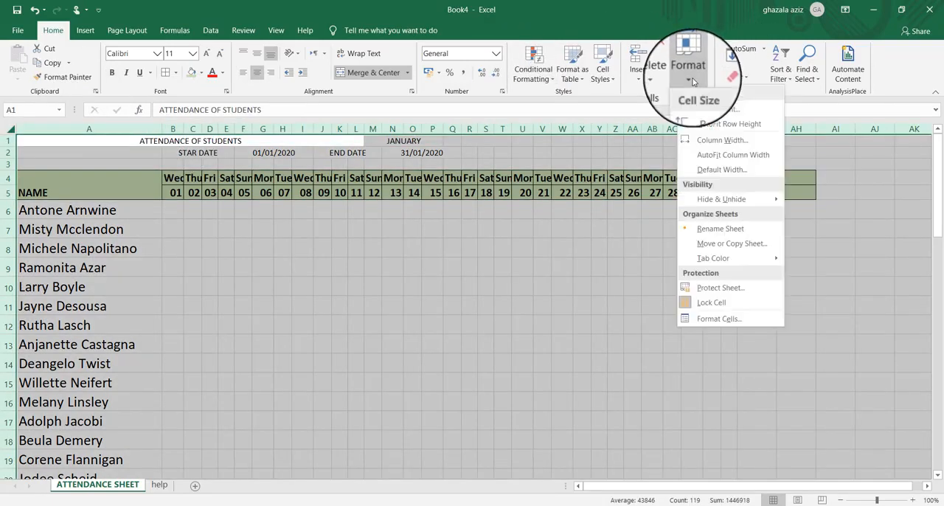
left_click(711, 155)
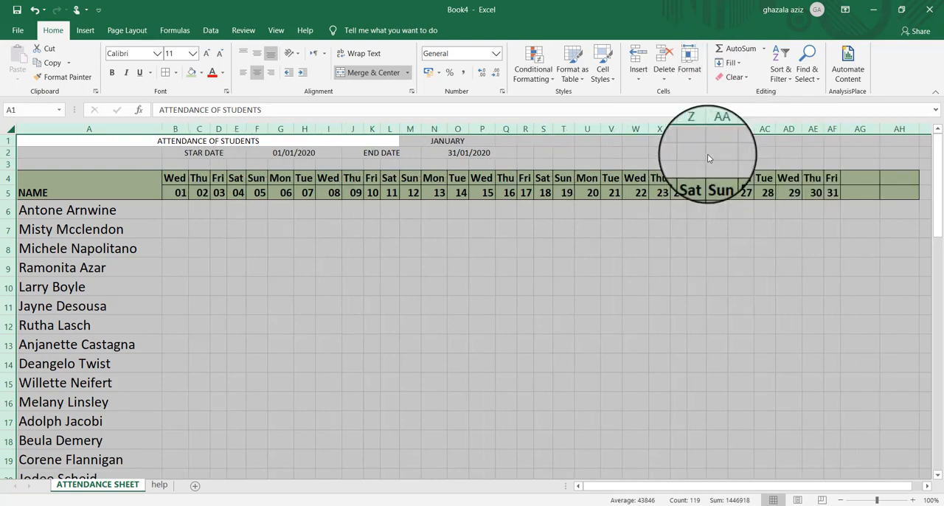
Fill the title range A1:AH3 with Gold, Accent 4, Lighter 40% and add all borders to it
left_click(48, 143)
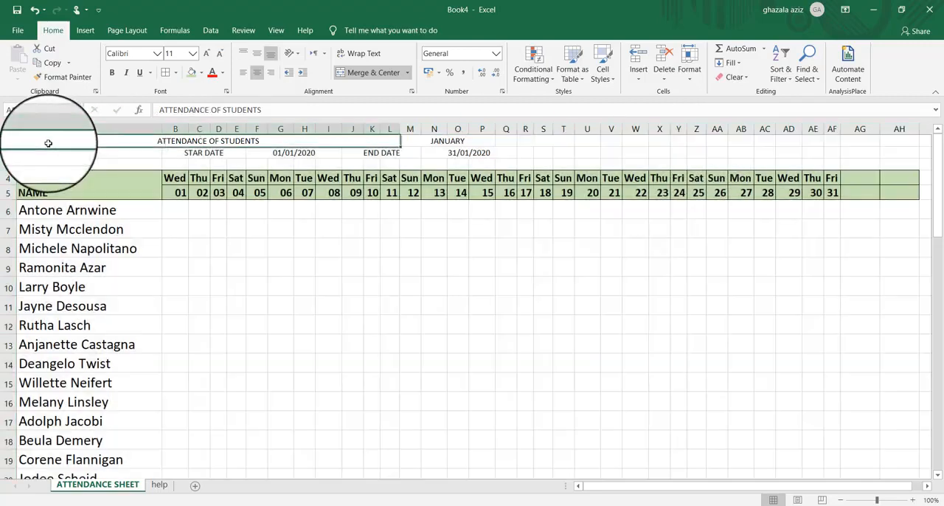
left_click_drag(71, 151, 891, 158)
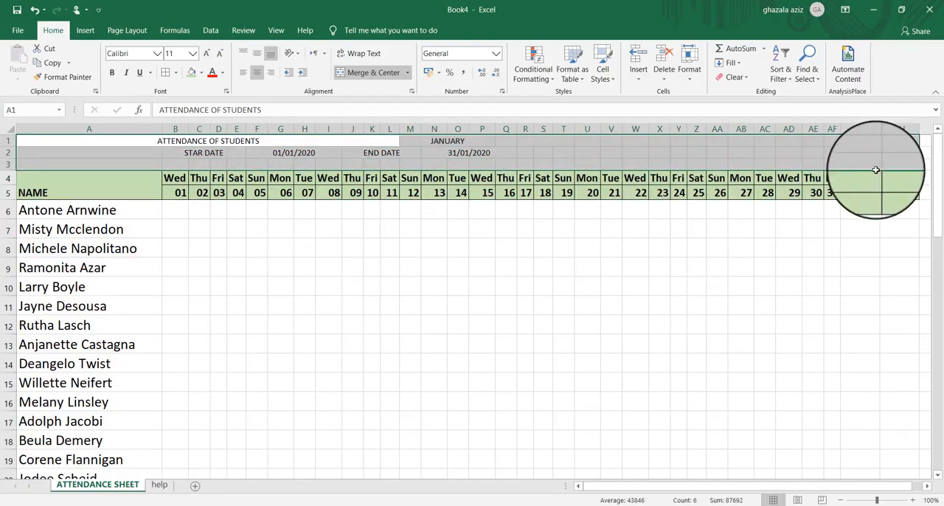
left_click(201, 72)
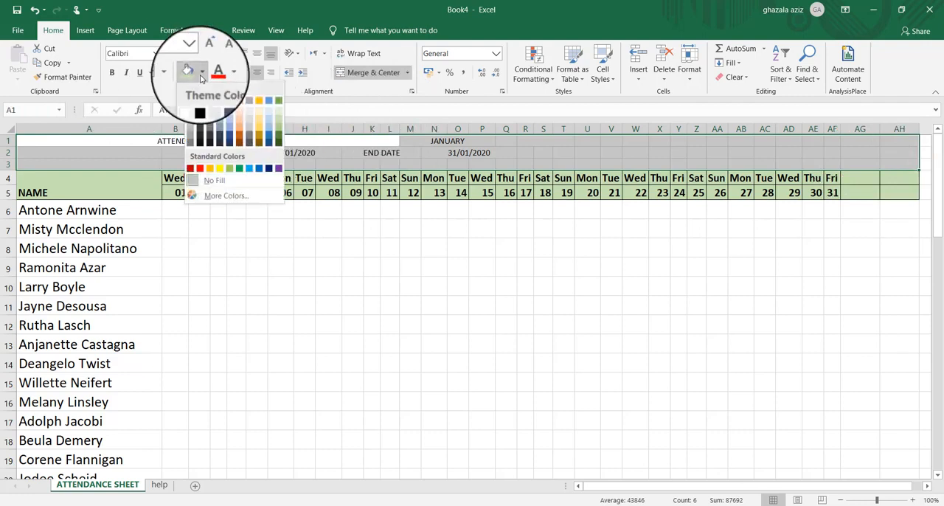
left_click(260, 141)
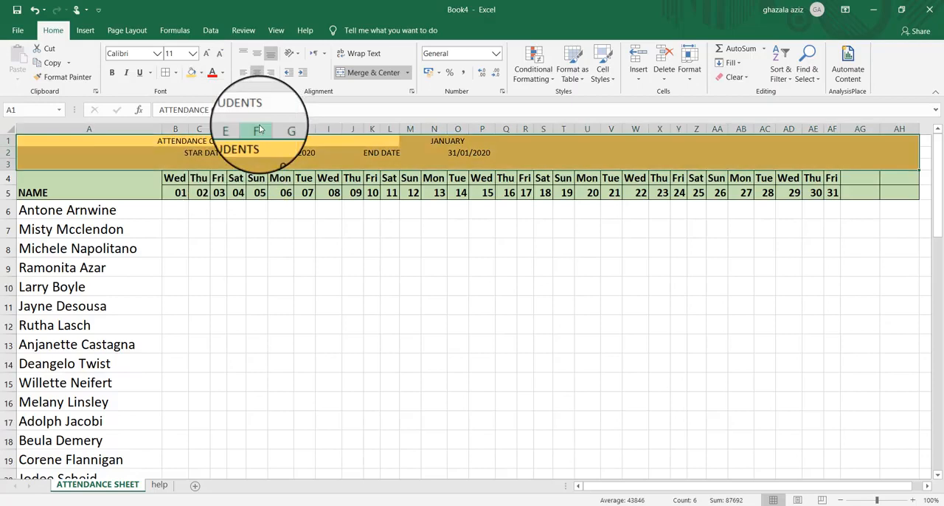
left_click(165, 73)
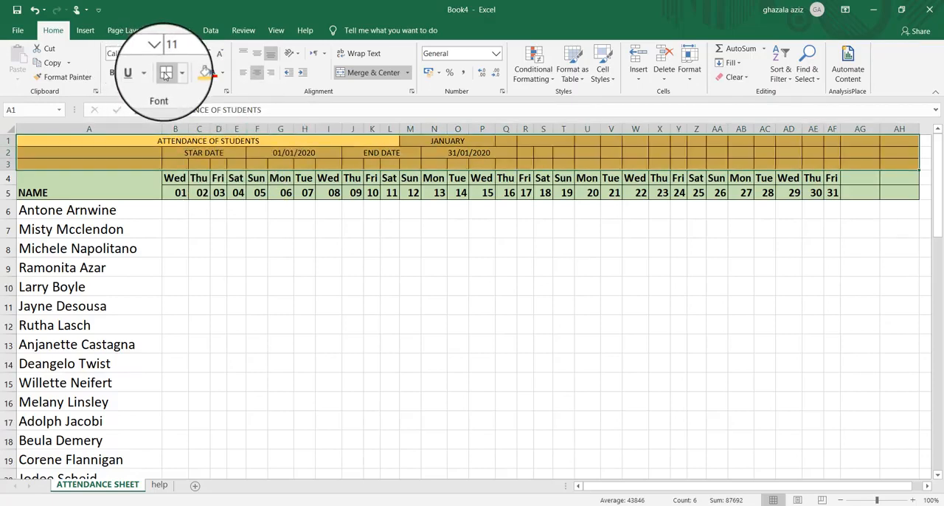
Make the text in the title range A1:AH3 bold and set its font size to 18
left_click(112, 74)
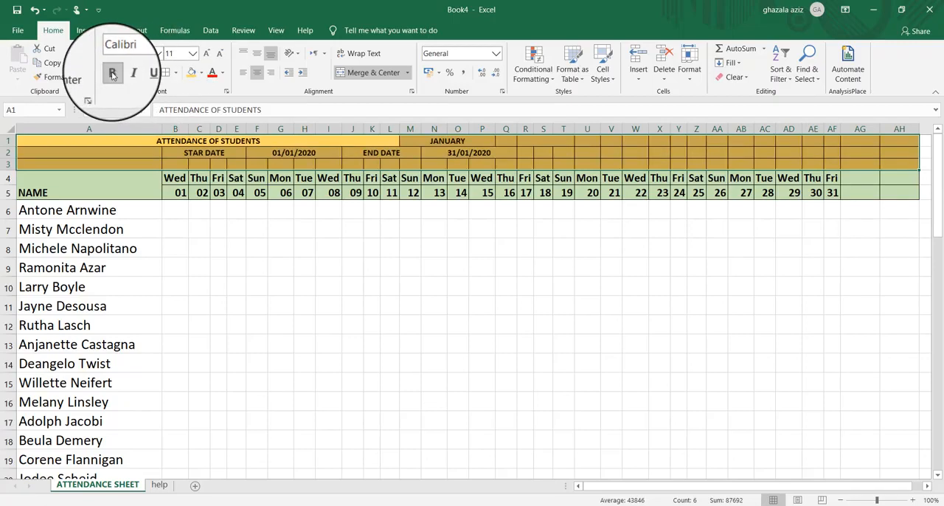
left_click(192, 54)
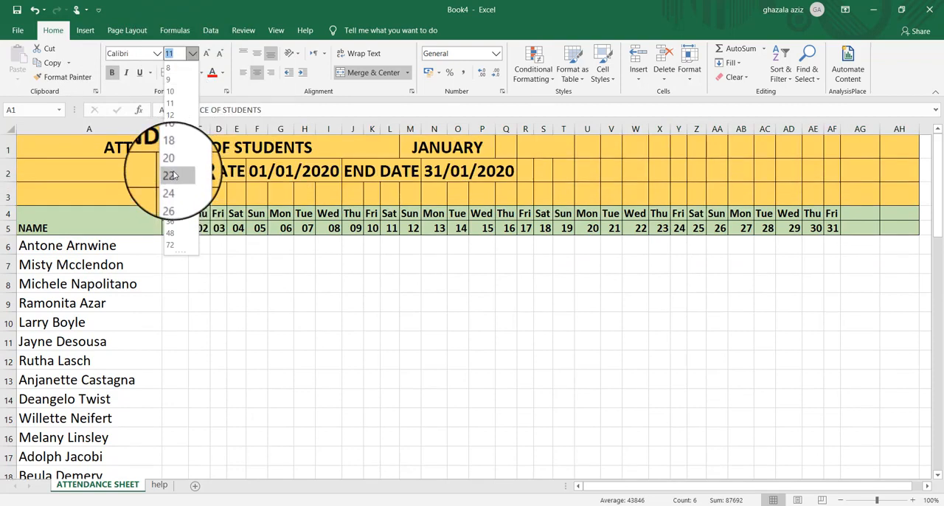
left_click(170, 174)
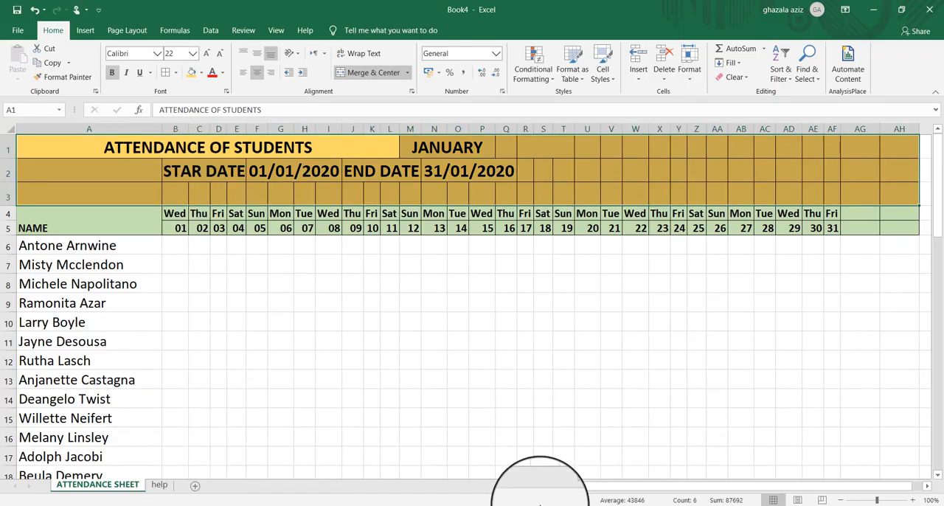
left_click(193, 55)
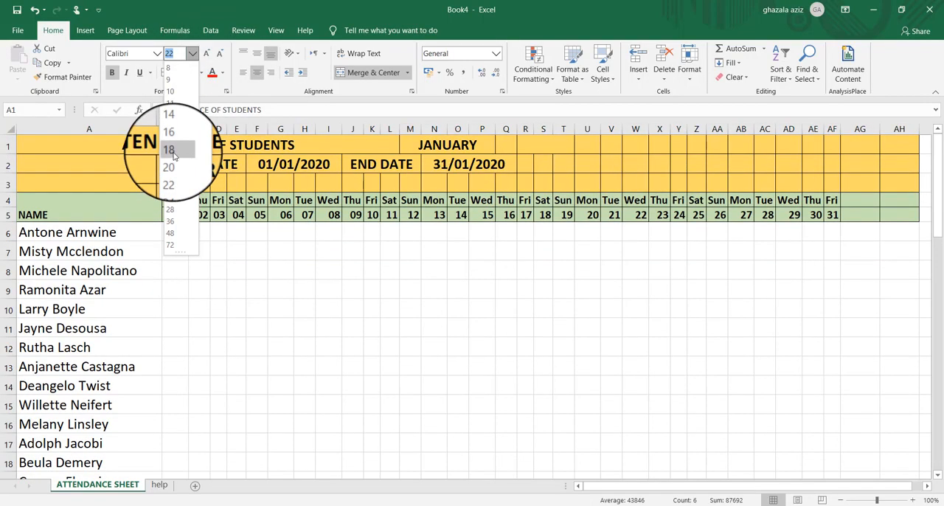
left_click(170, 150)
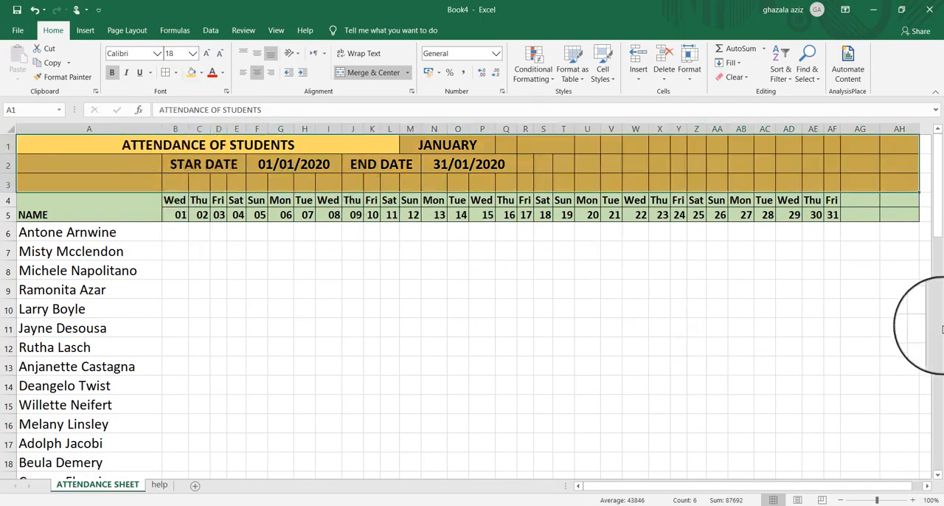
left_click(899, 338)
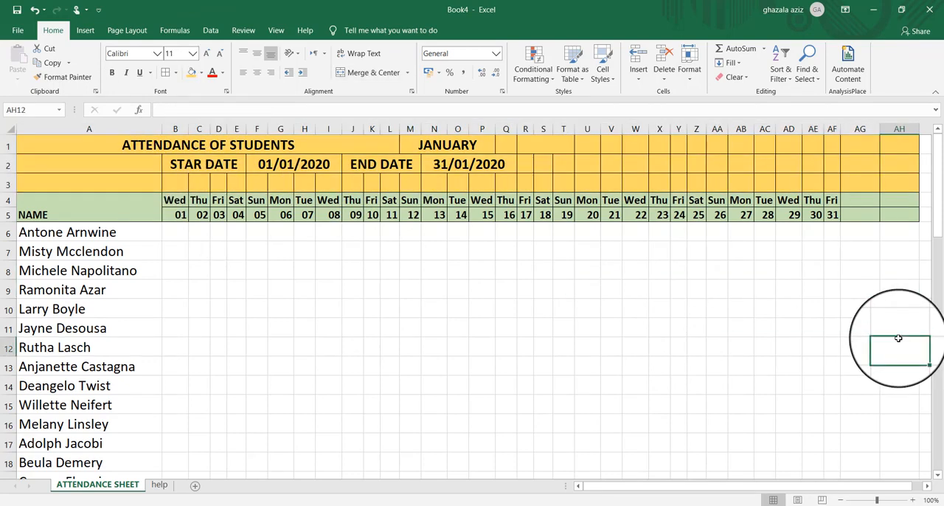
Start a new conditional formatting rule for B4:AF5 that uses a formula to determine which cells to format
left_click(256, 201)
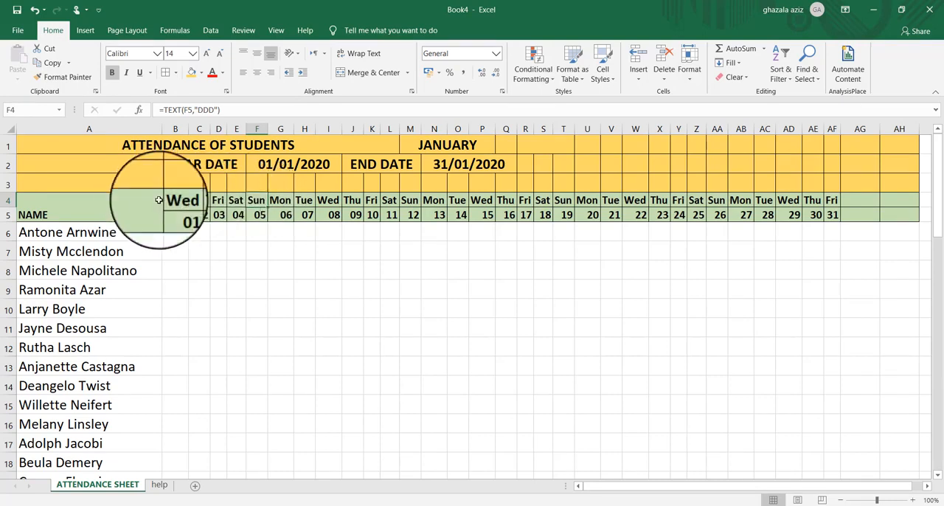
left_click_drag(173, 204, 840, 216)
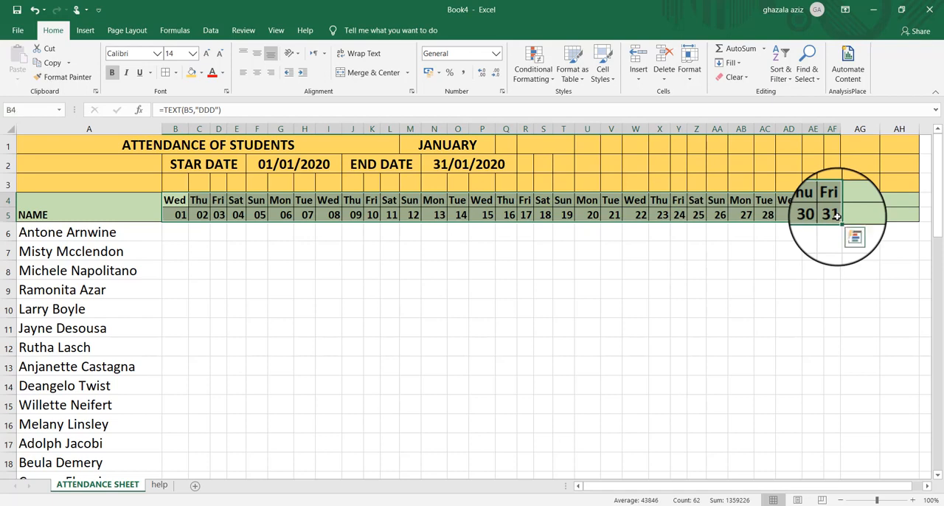
left_click(553, 82)
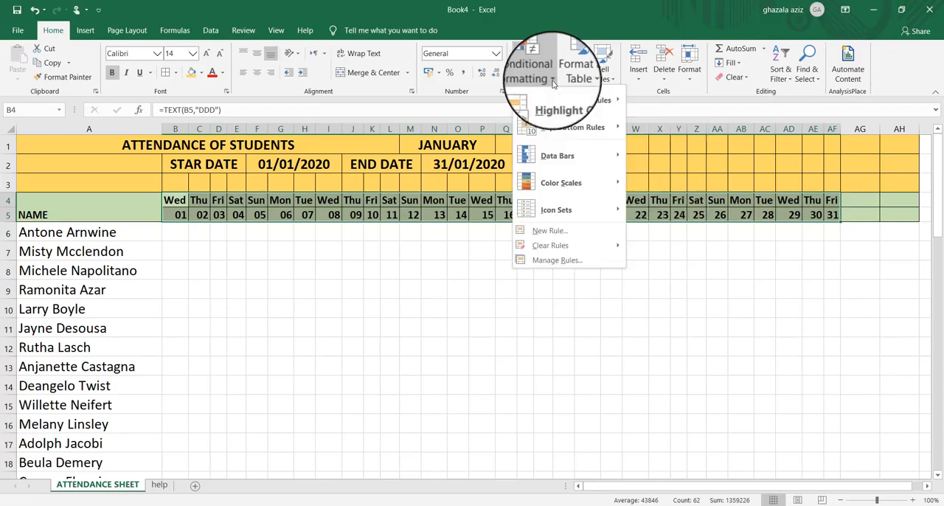
left_click(548, 262)
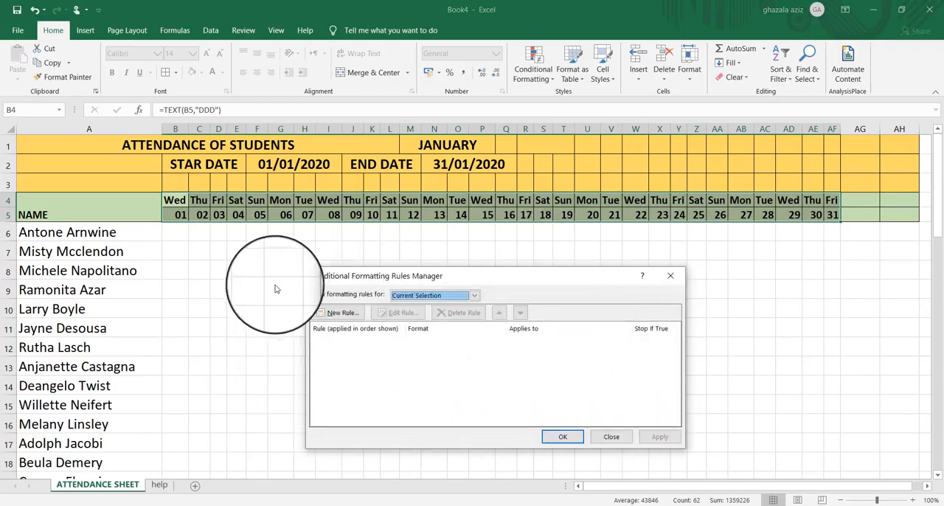
left_click(325, 314)
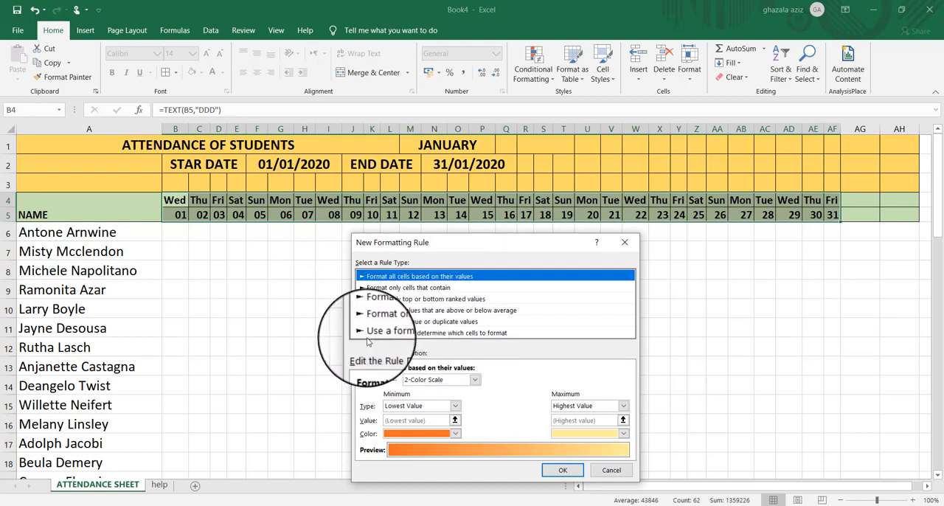
left_click(475, 333)
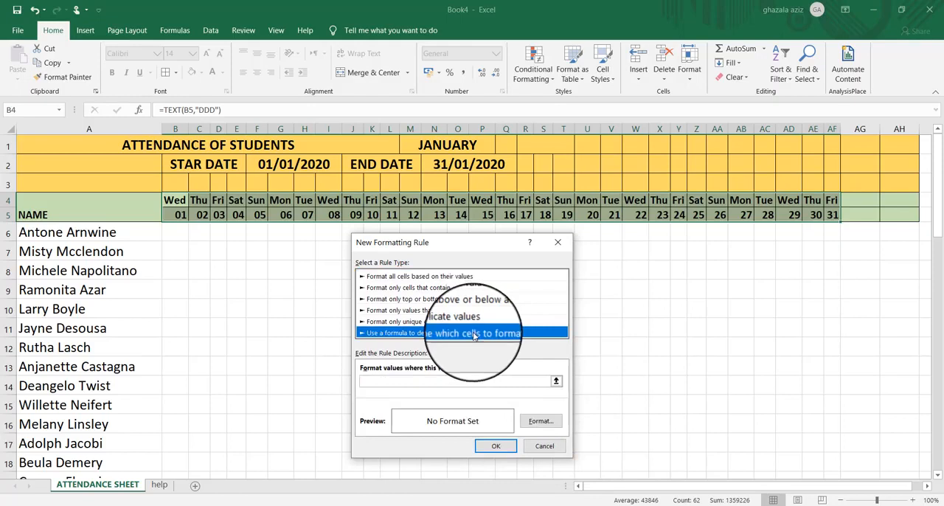
Enter =OR(B$4="SUN") as the formatting rule's formula
left_click(370, 382)
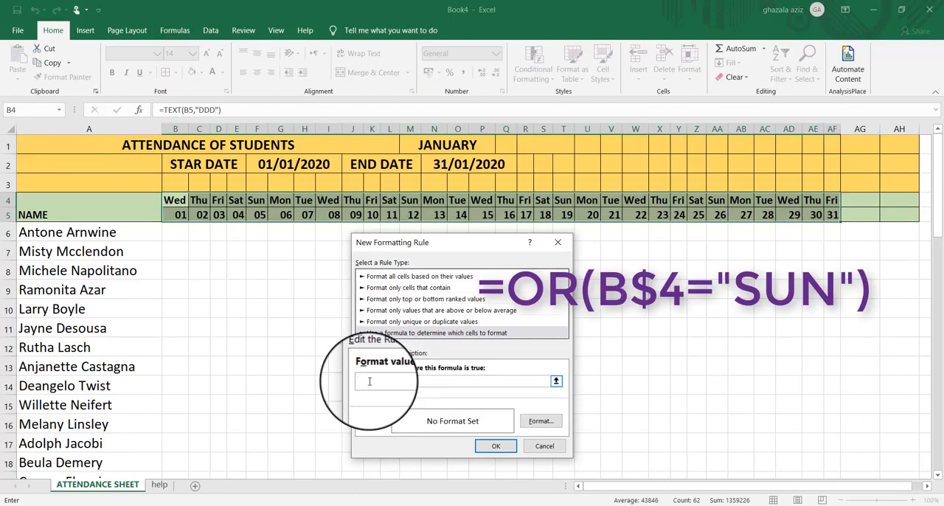
type("=OR(")
type("B$")
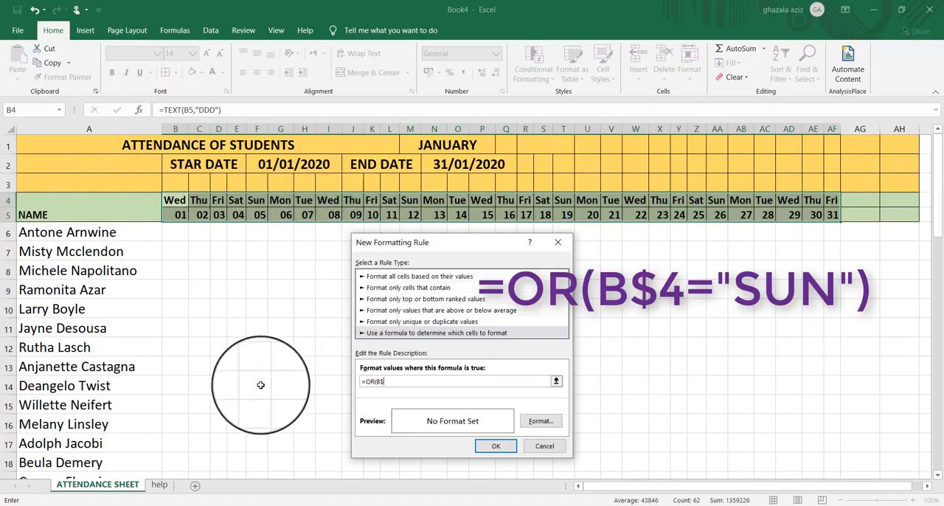
type("4=\"SUN\"")
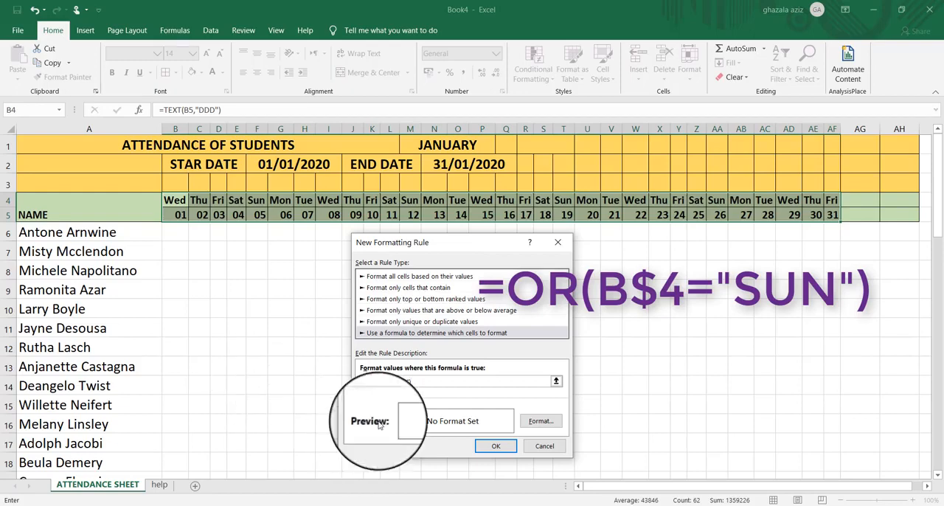
Set the Sunday rule's fill to a custom dark orange, #EB6E21
left_click(541, 420)
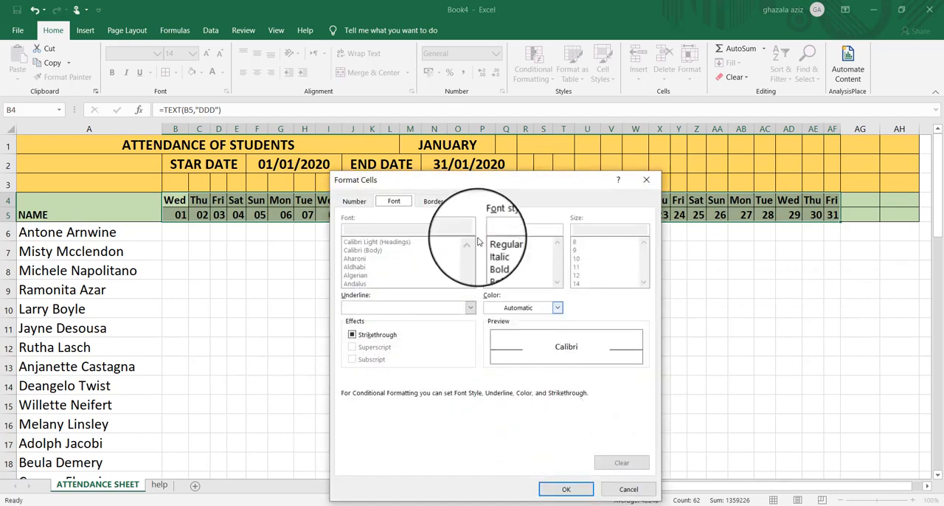
left_click(473, 202)
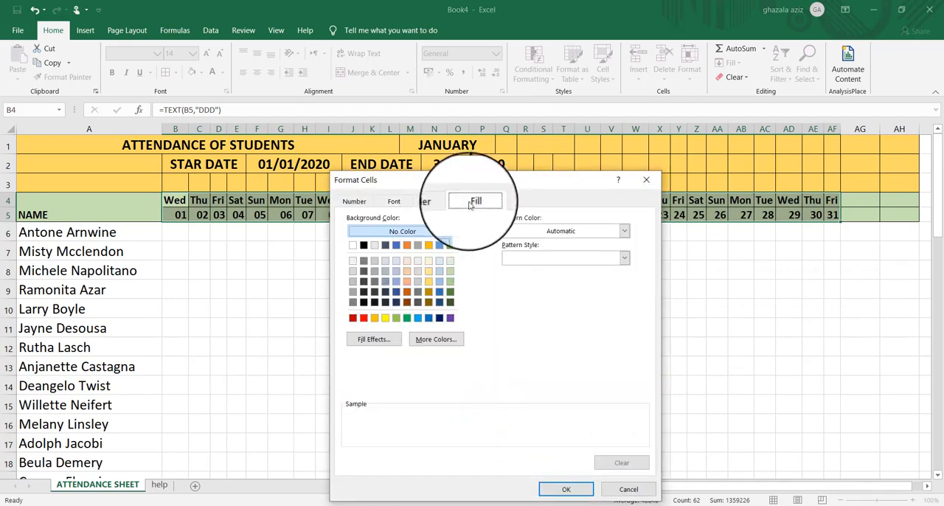
left_click(375, 319)
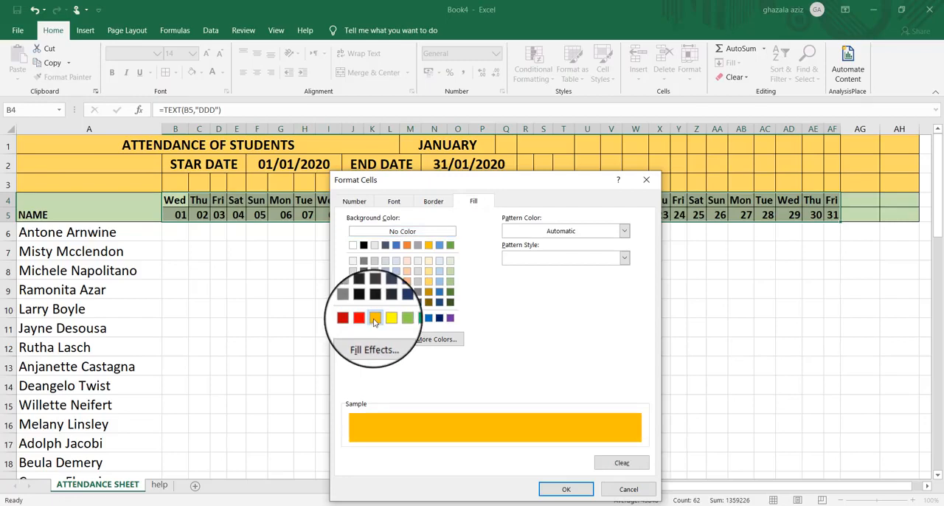
left_click(407, 282)
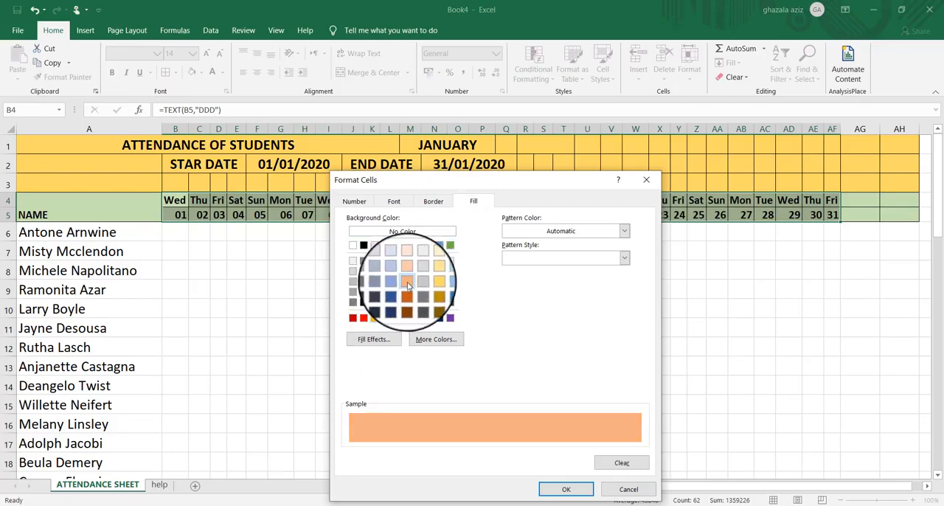
left_click(434, 340)
left_click_drag(508, 289, 509, 322)
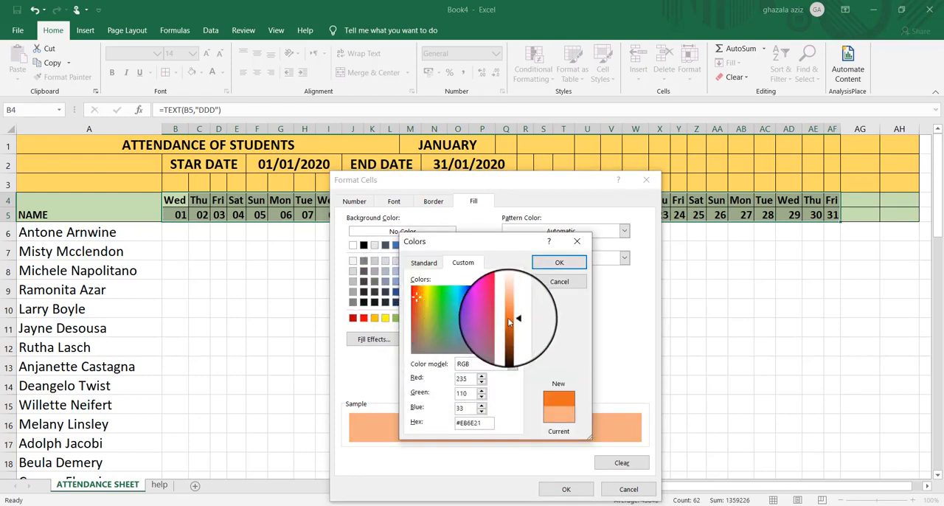
left_click(559, 262)
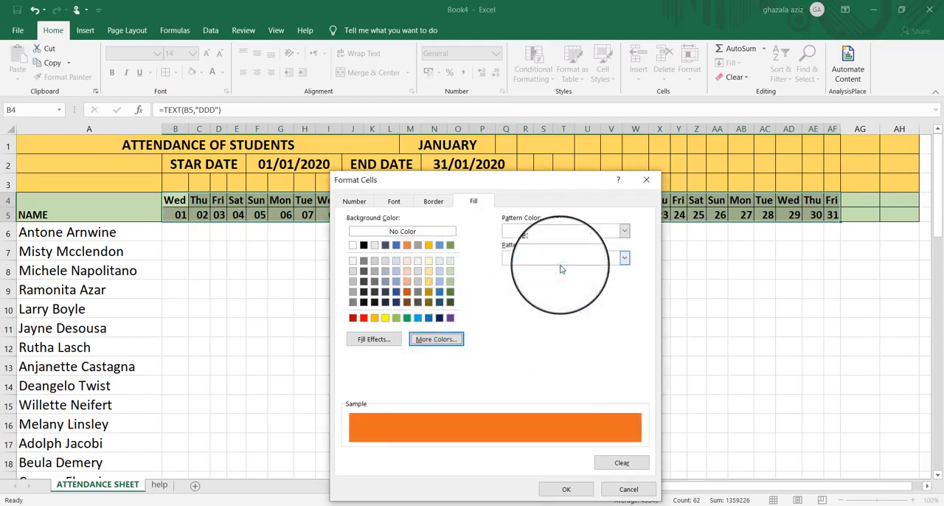
Add an outline border to the Sunday rule's format and set its font style to Bold
left_click(434, 203)
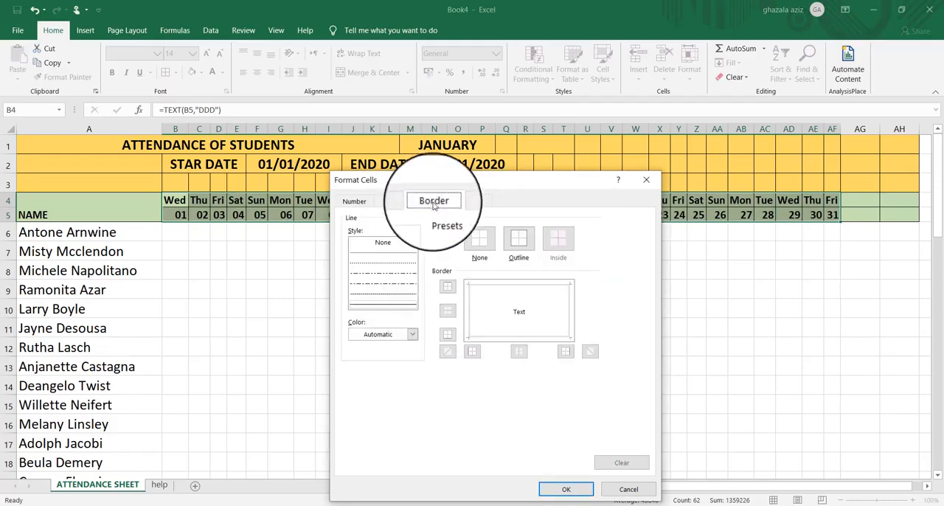
left_click(521, 241)
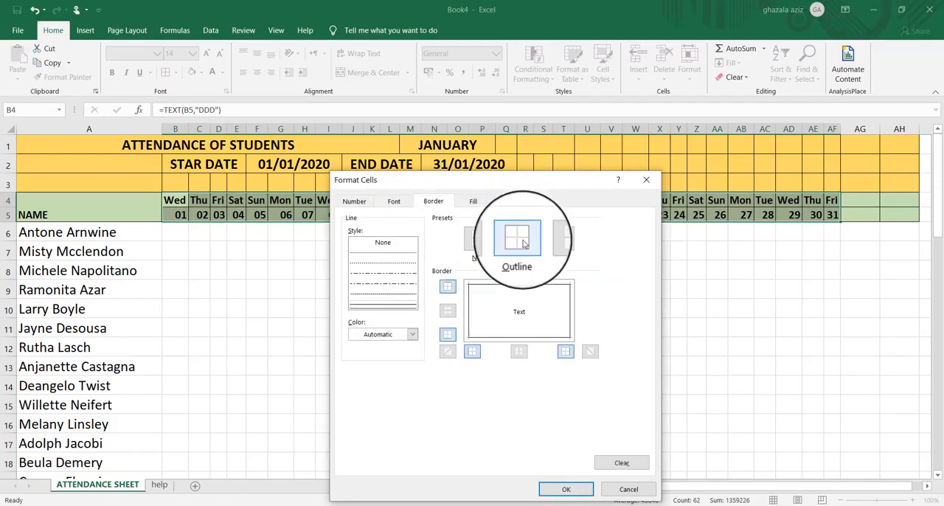
left_click(393, 203)
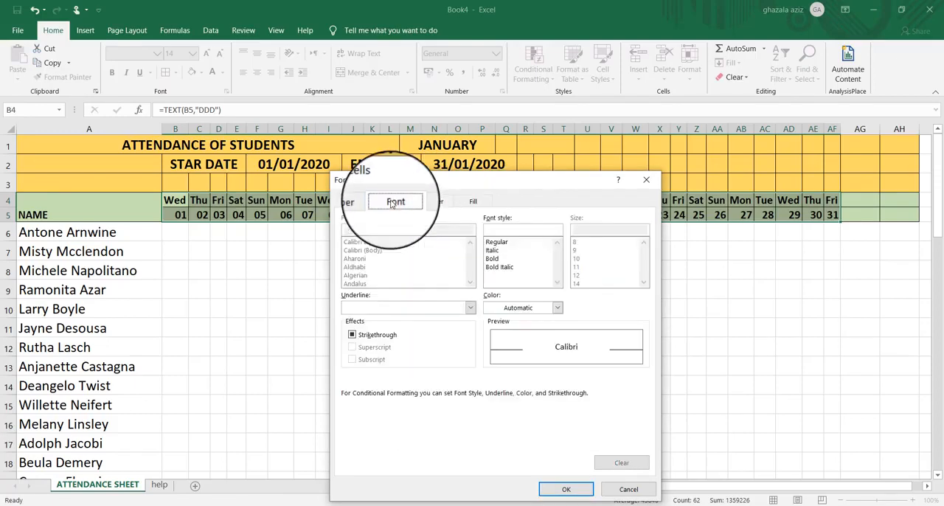
left_click(492, 258)
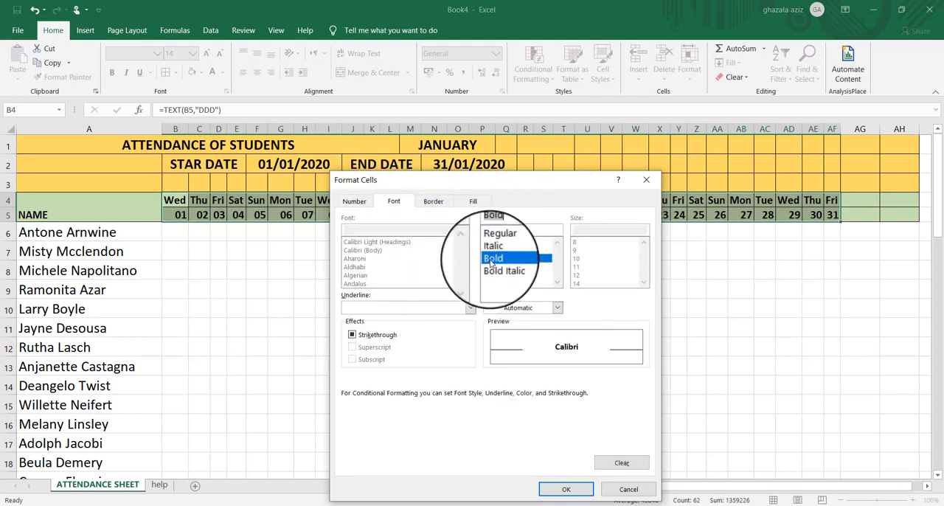
Set the Sunday rule's font color to black and apply the finished rule to B4:AF5
left_click(558, 308)
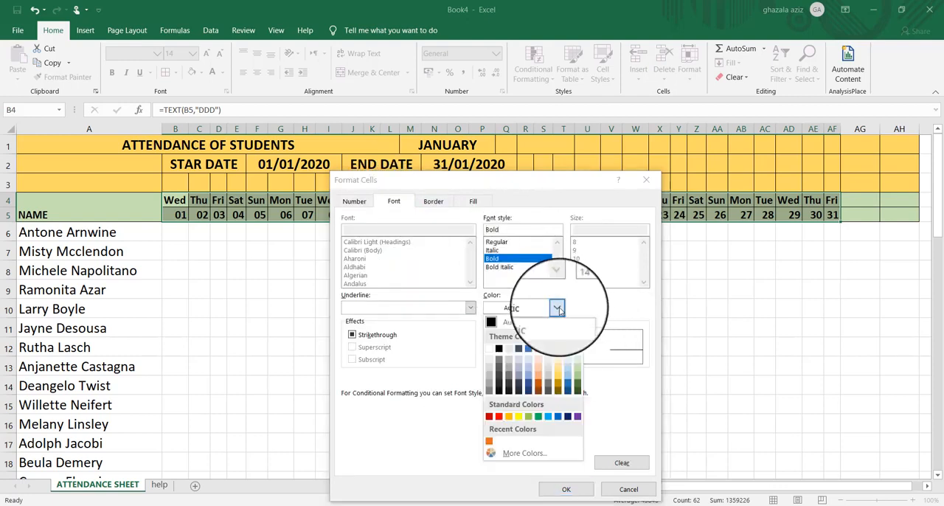
left_click(501, 358)
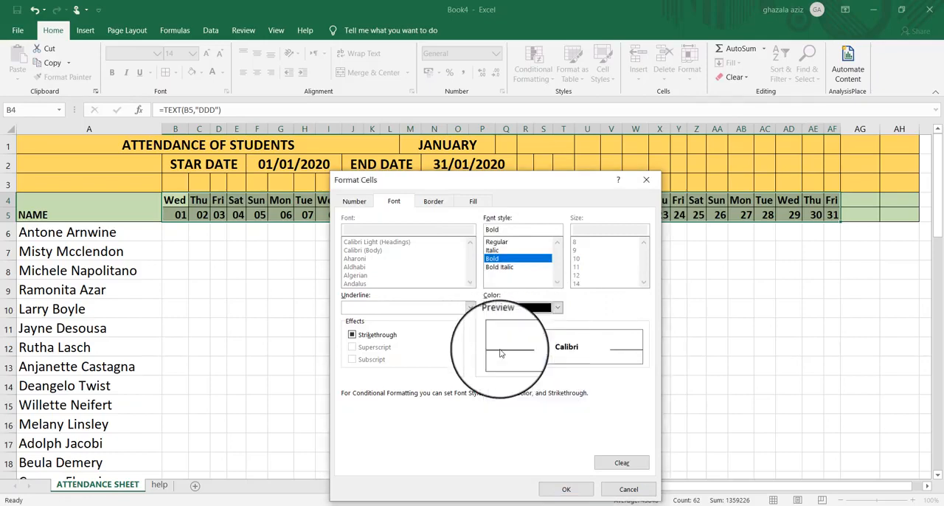
left_click(567, 490)
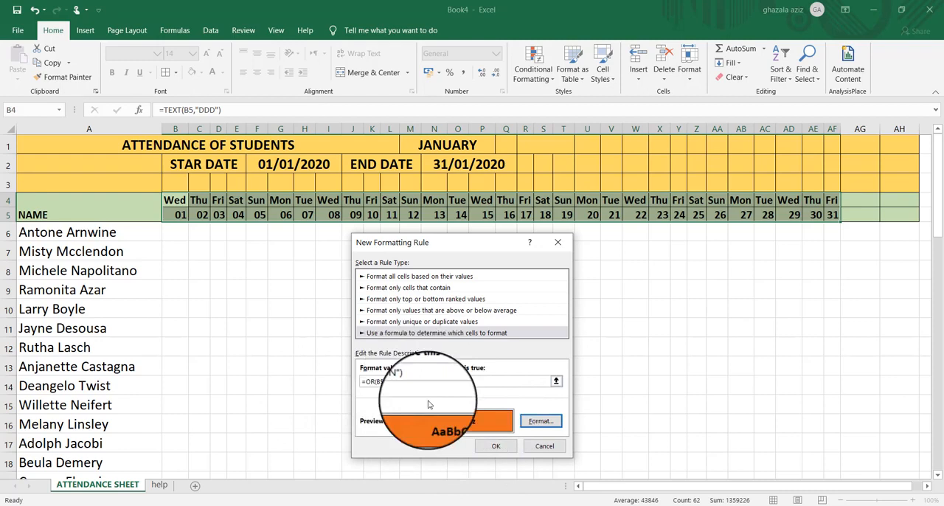
left_click(496, 446)
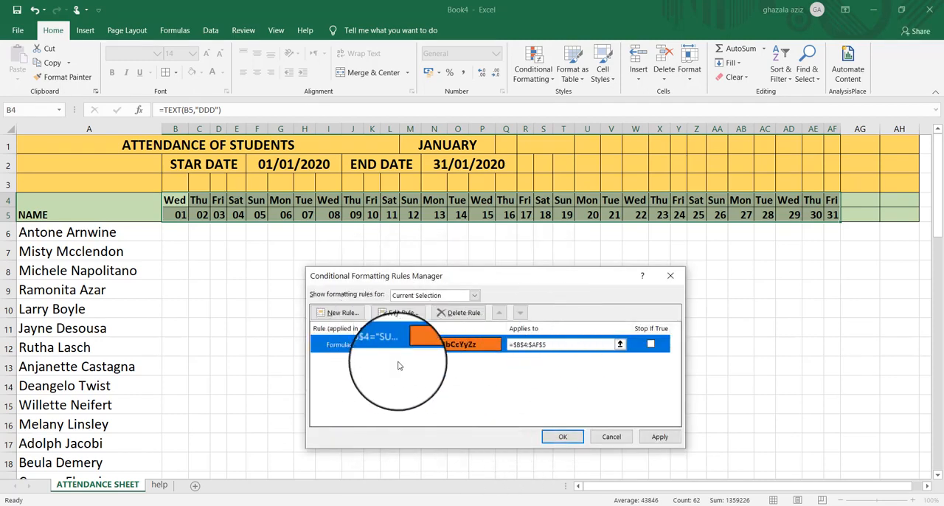
left_click(563, 438)
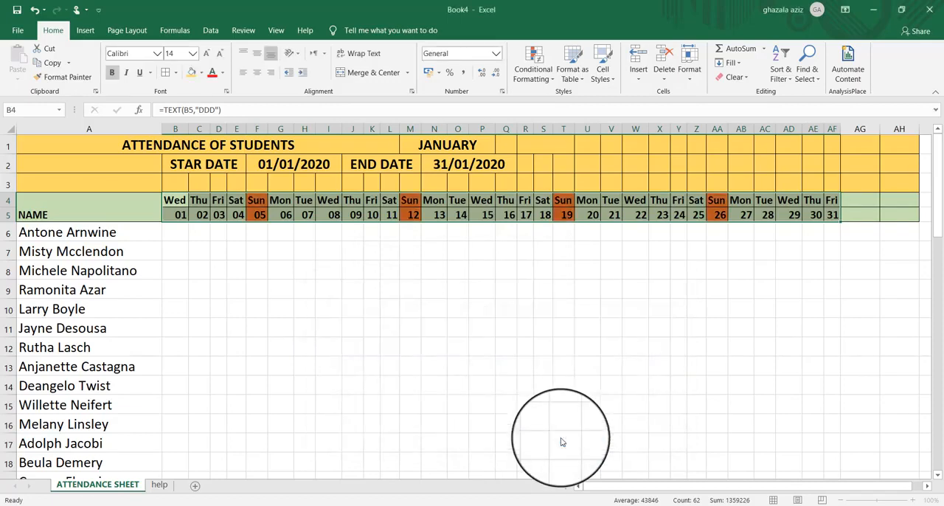
Test the Sunday highlighting by switching the month in M1 to FEBRUARY, MARCH, JUNE and back to JANUARY
left_click(486, 146)
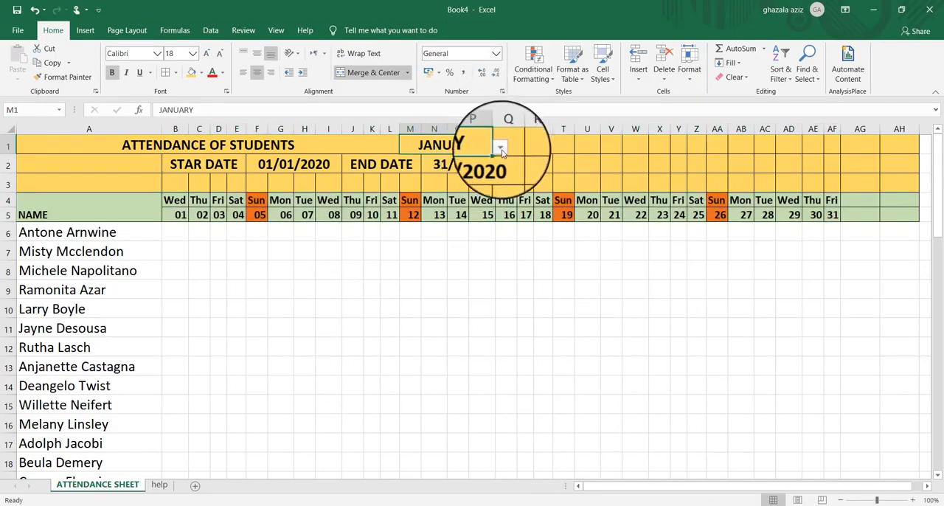
left_click(500, 148)
left_click(476, 167)
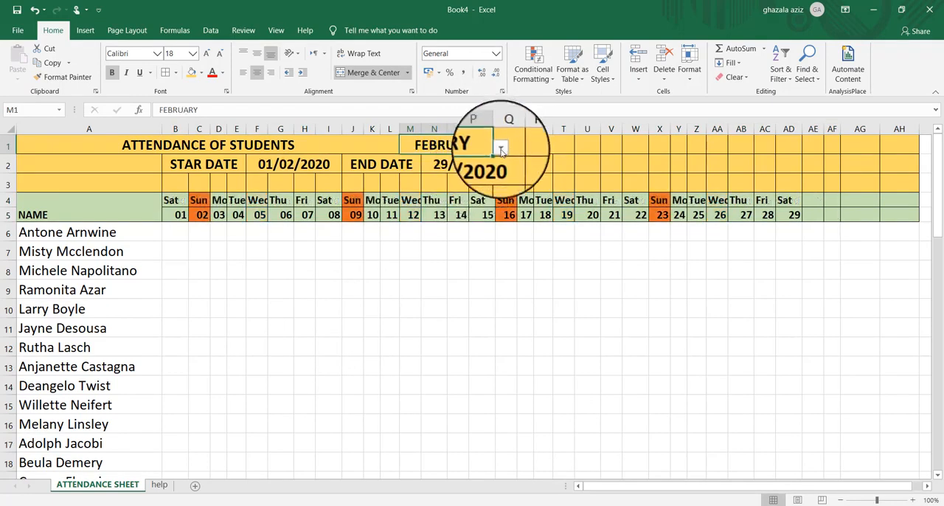
left_click(501, 150)
left_click(477, 167)
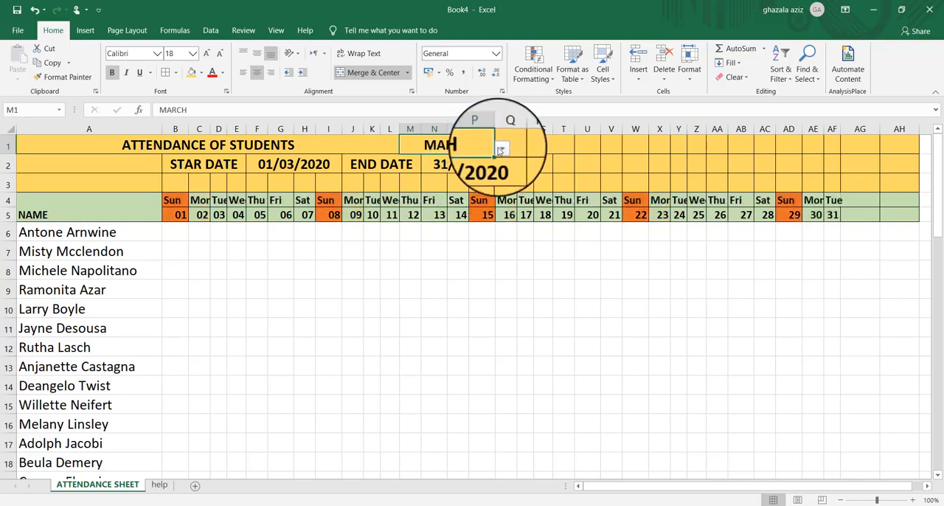
left_click(501, 150)
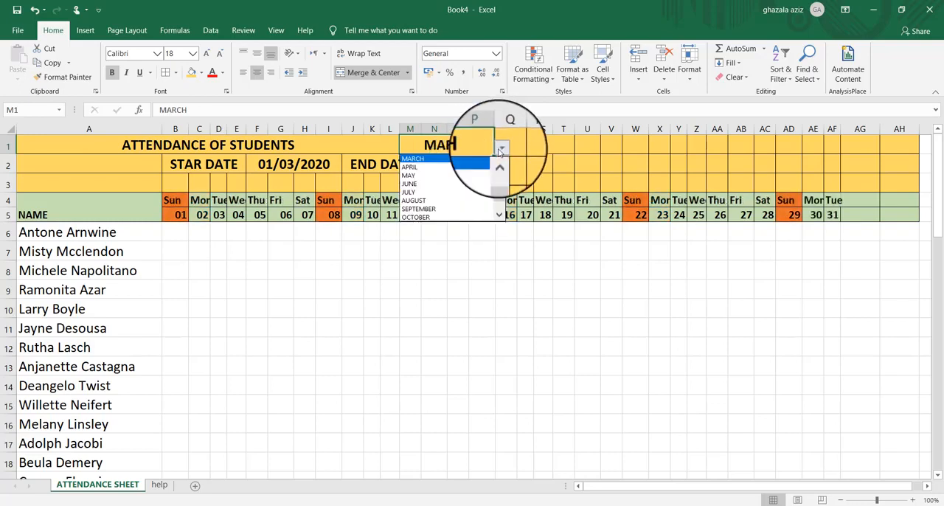
left_click(456, 184)
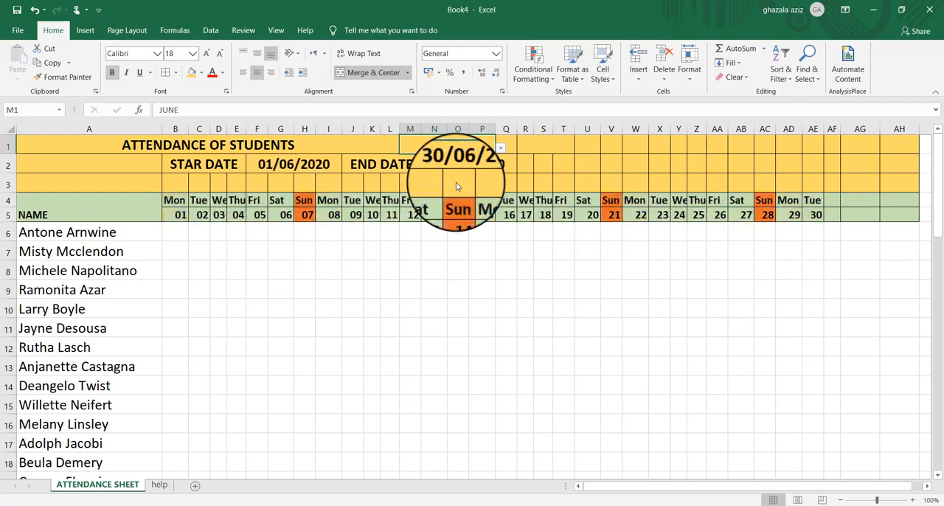
left_click(501, 149)
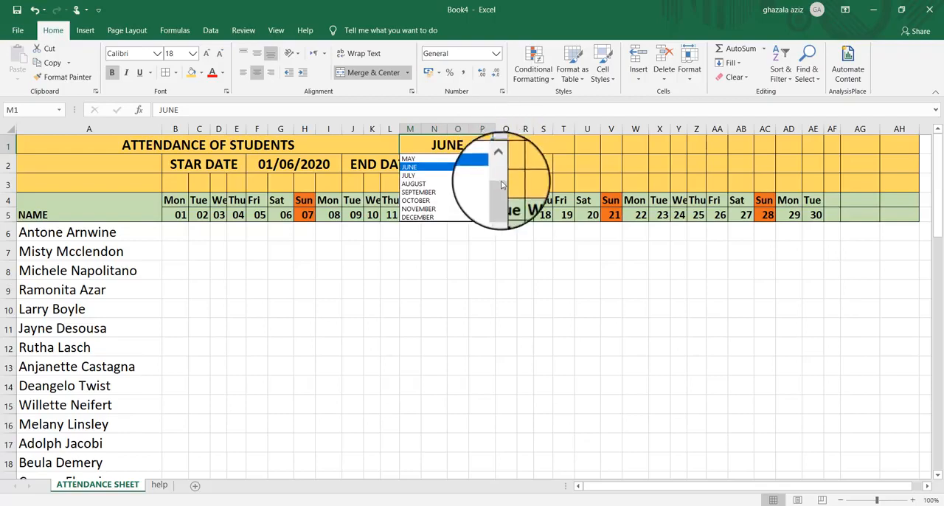
scroll(501, 155, "up", 2)
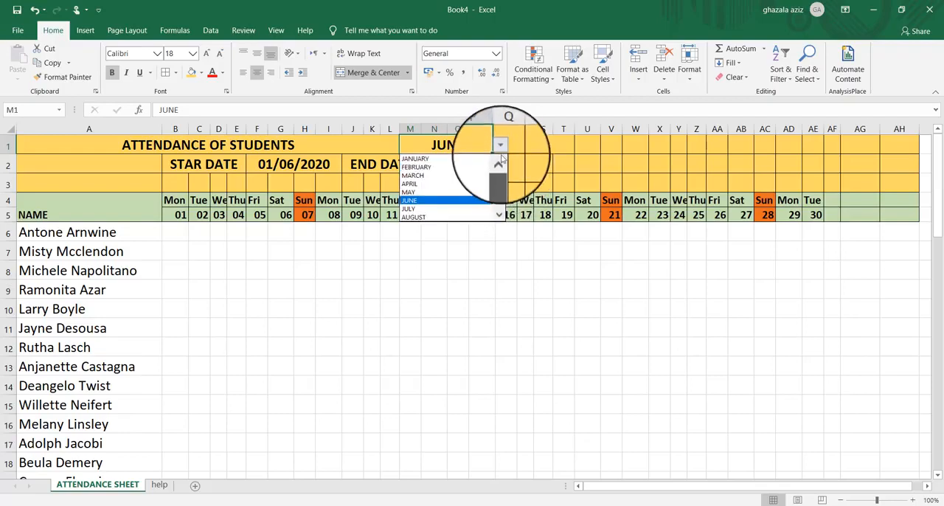
left_click(456, 158)
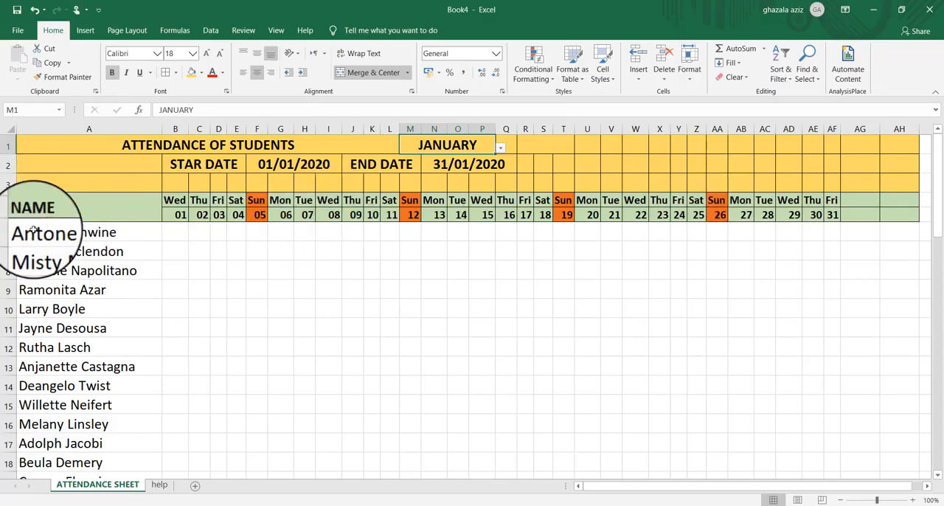
Start a new formula-based conditional formatting rule for the attendance grid from B6 across to column AF, covering the student rows
left_click_drag(173, 233, 828, 453)
left_click_drag(934, 401, 941, 138)
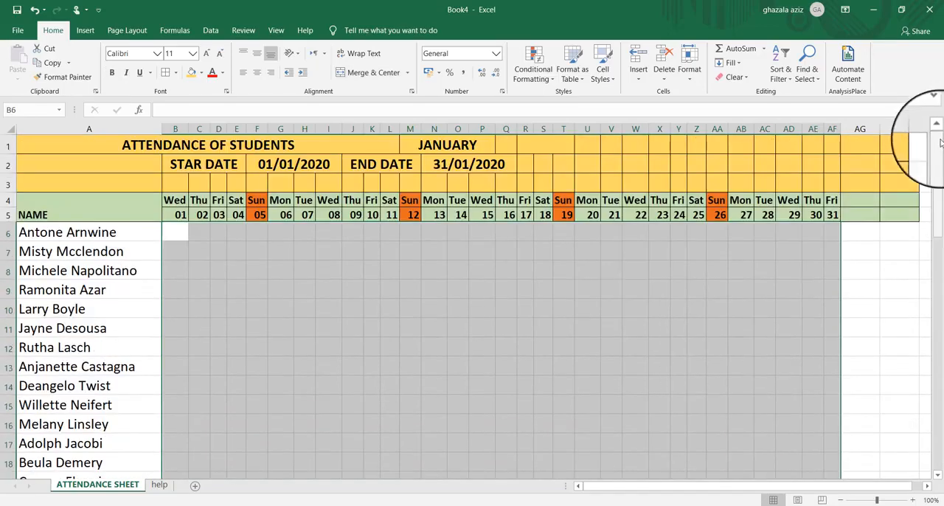
left_click(550, 73)
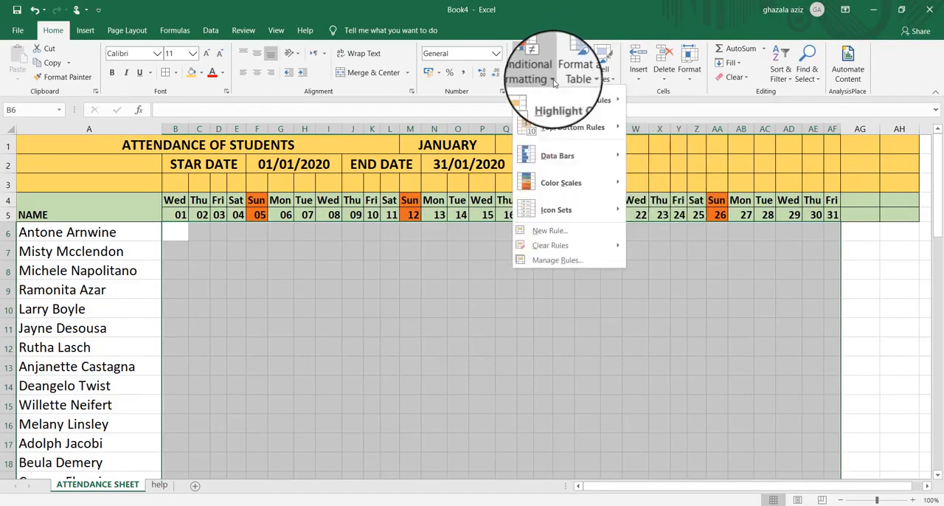
left_click(541, 263)
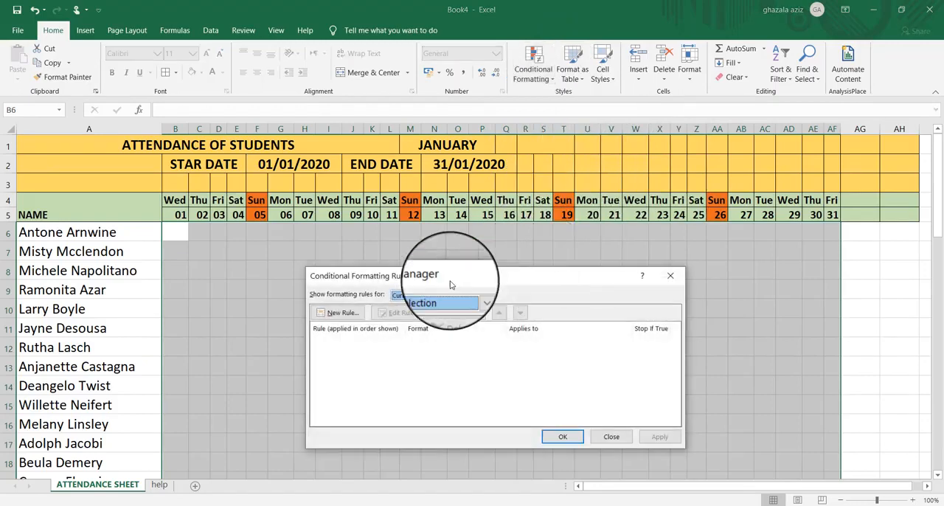
left_click(339, 313)
left_click(405, 332)
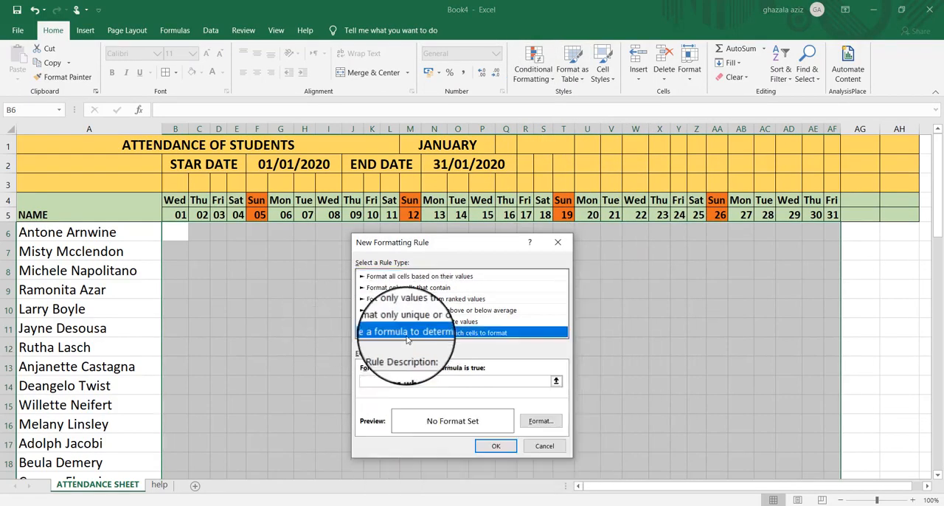
left_click(367, 381)
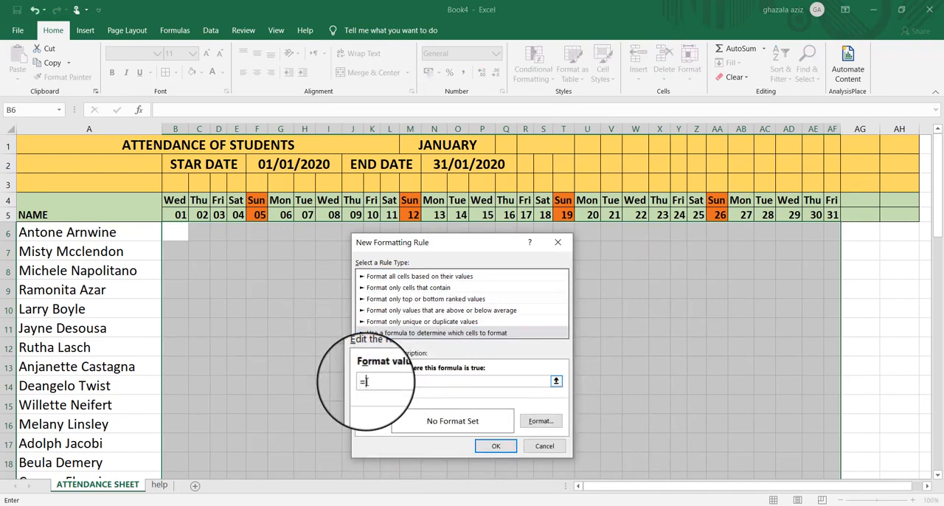
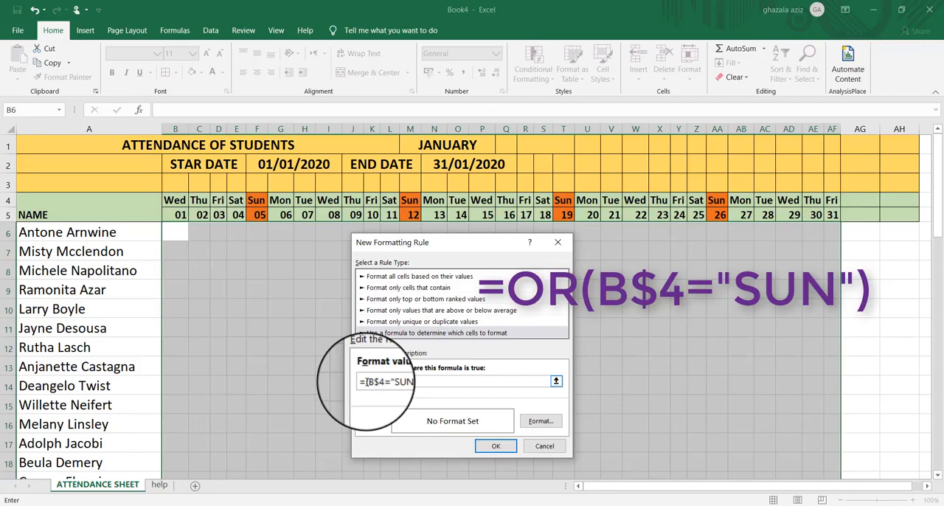
Set an orange background fill for the attendance grid's =(B$4="SUN") formatting rule
left_click(541, 420)
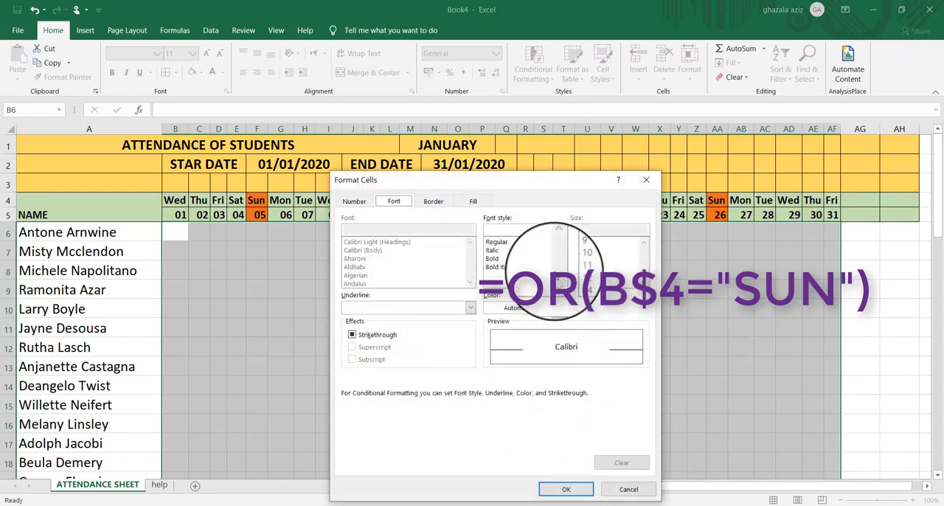
left_click(473, 202)
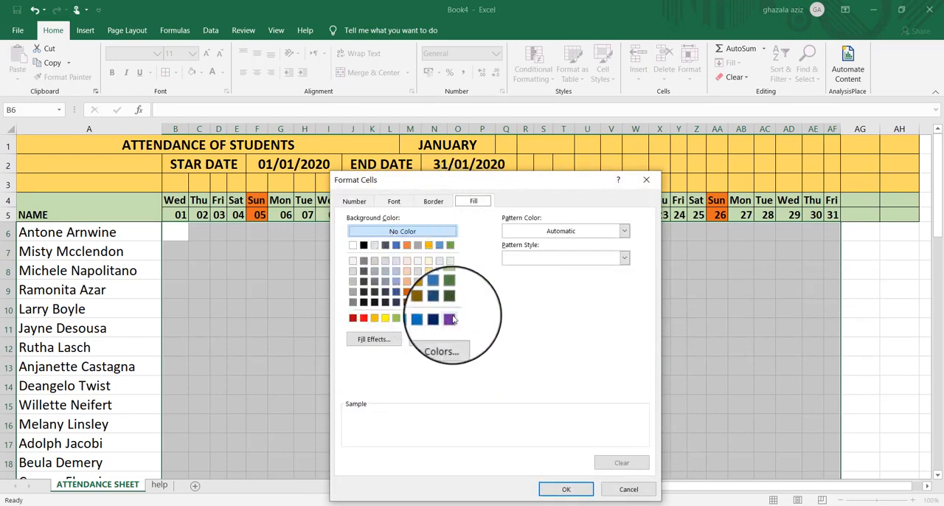
left_click(443, 340)
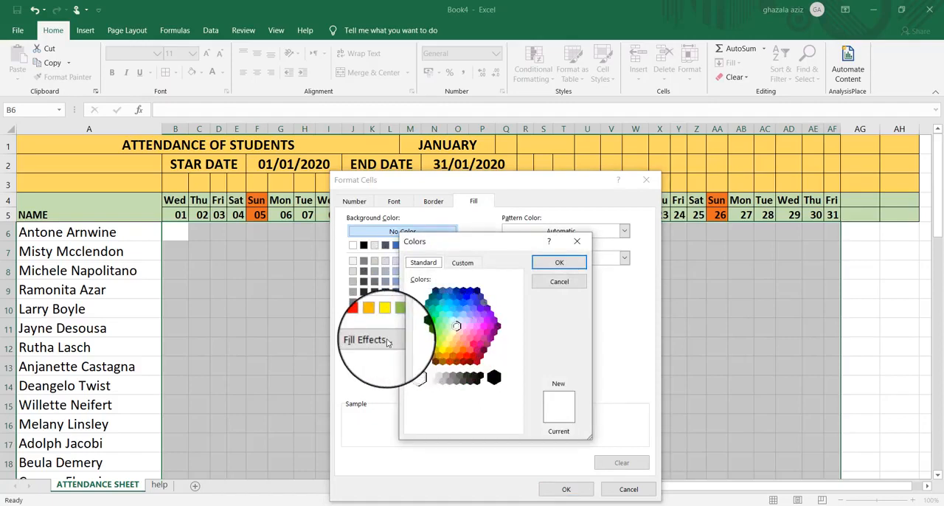
left_click(577, 243)
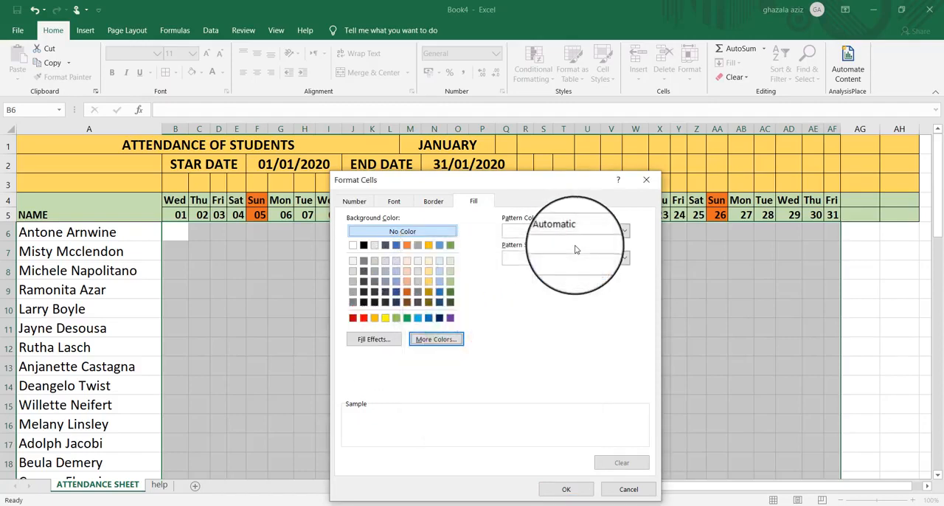
left_click(374, 322)
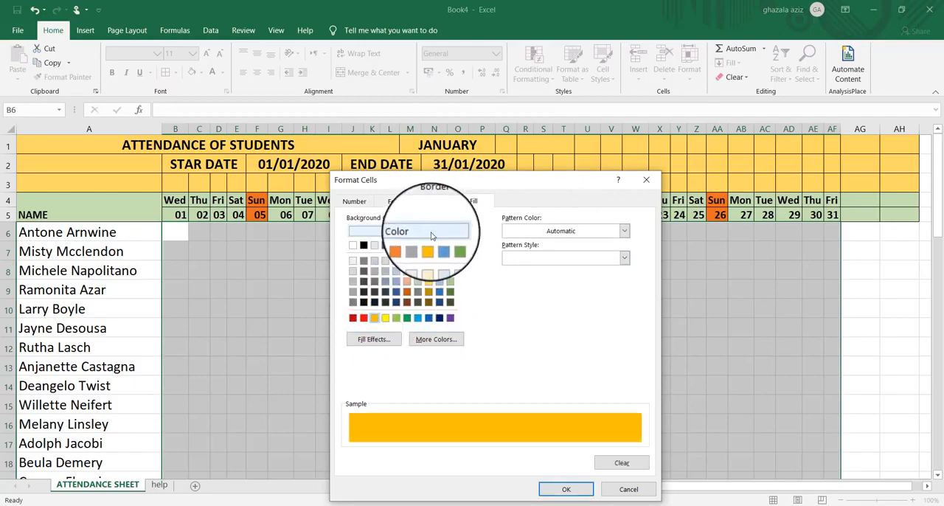
left_click(407, 246)
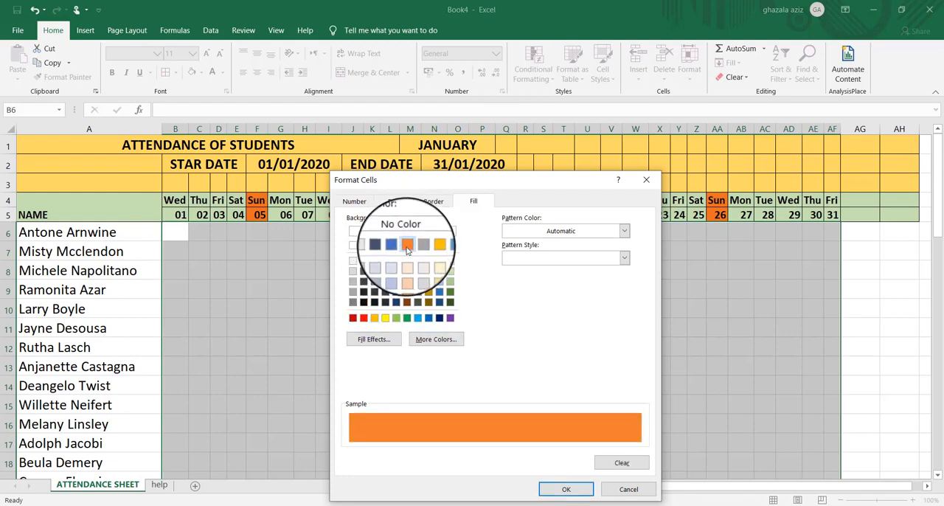
Add an outline border to the Sunday rule's format and apply the finished rule to the attendance grid
left_click(429, 203)
left_click(520, 240)
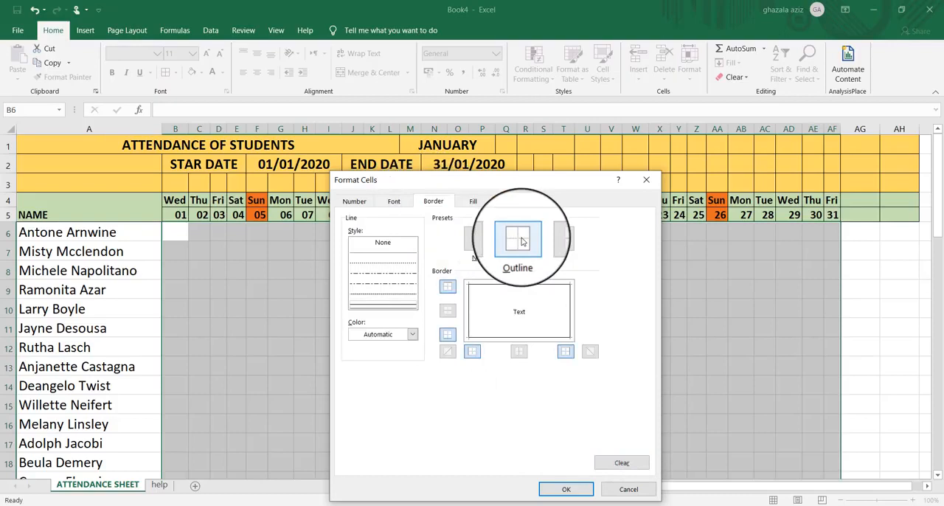
left_click(561, 490)
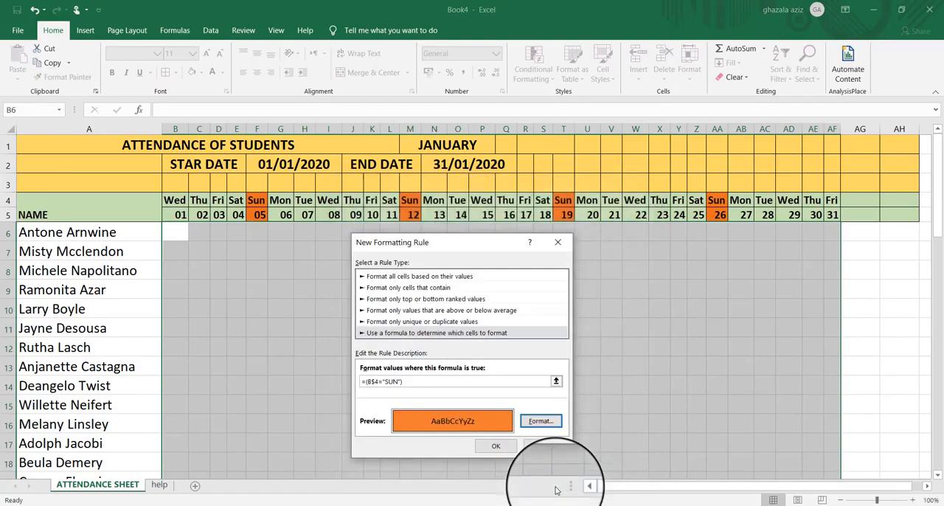
left_click(497, 448)
left_click(556, 441)
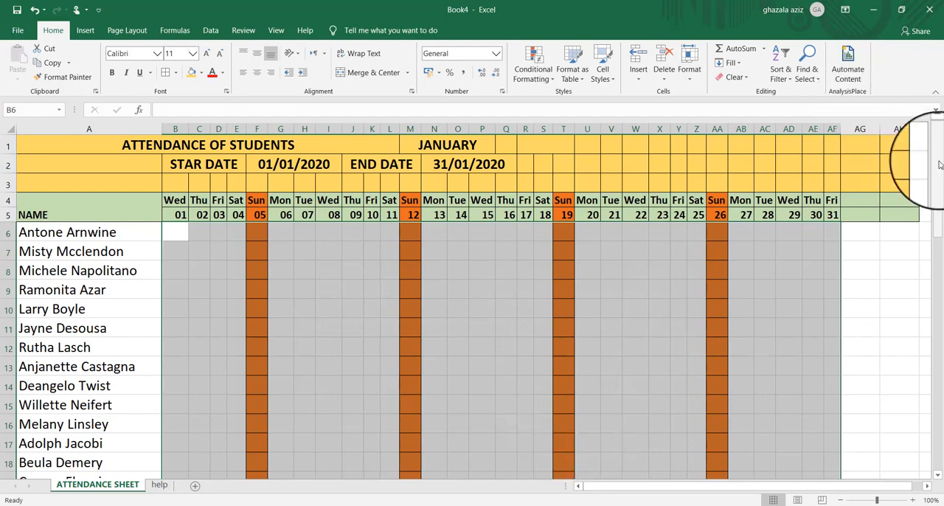
left_click_drag(940, 174, 930, 140)
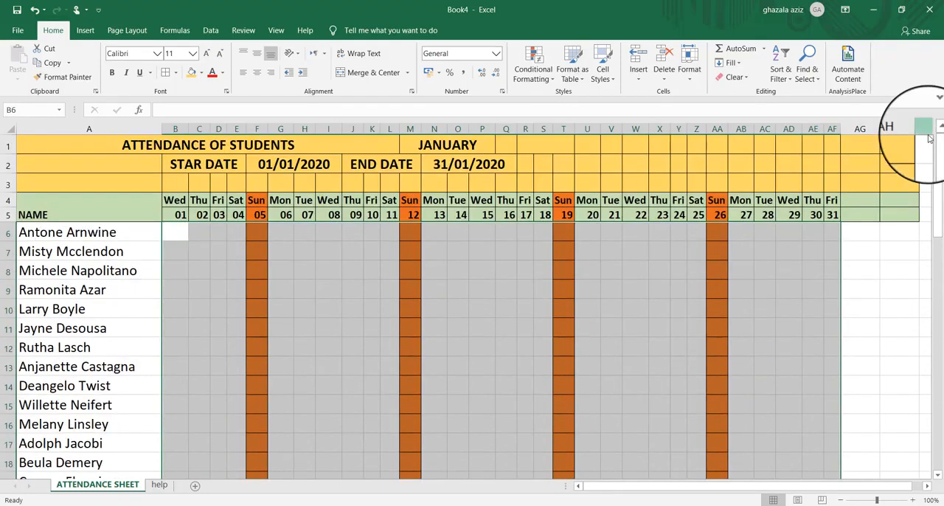
left_click(204, 242)
left_click(204, 242)
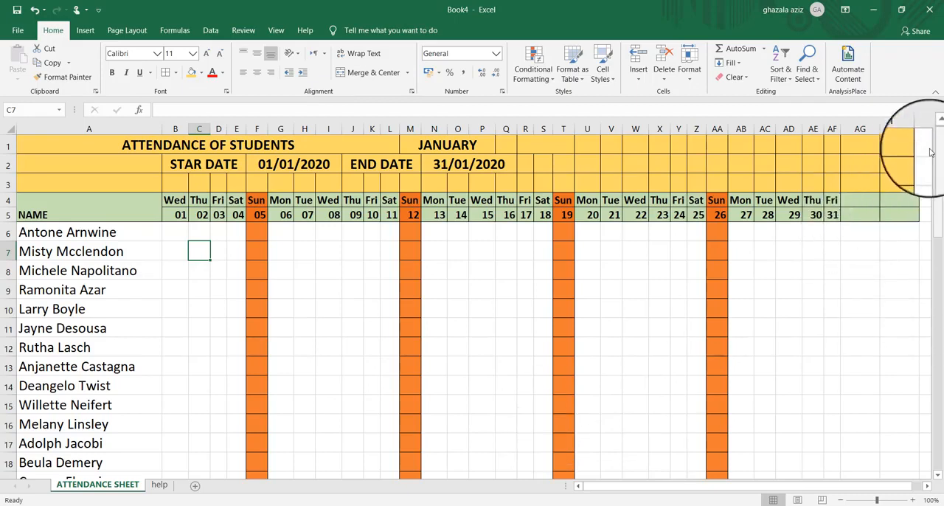
Merge and center AG4:AG5, and separately AH4:AH5, to form two header cells after the day columns
left_click(861, 206)
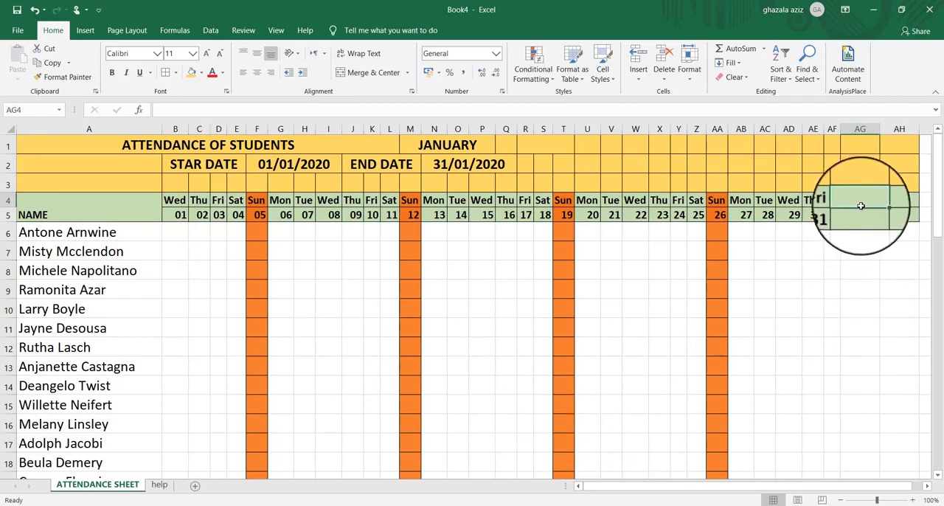
left_click_drag(861, 206, 861, 214)
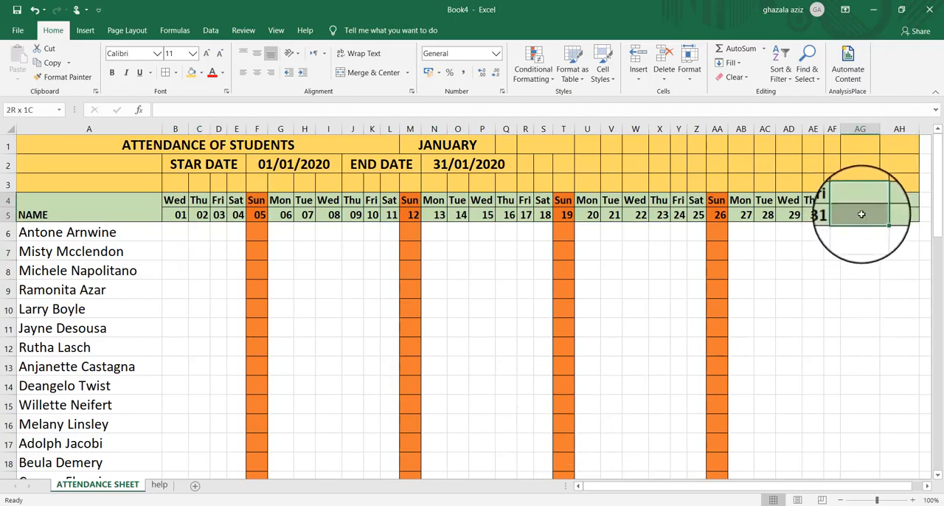
left_click(369, 74)
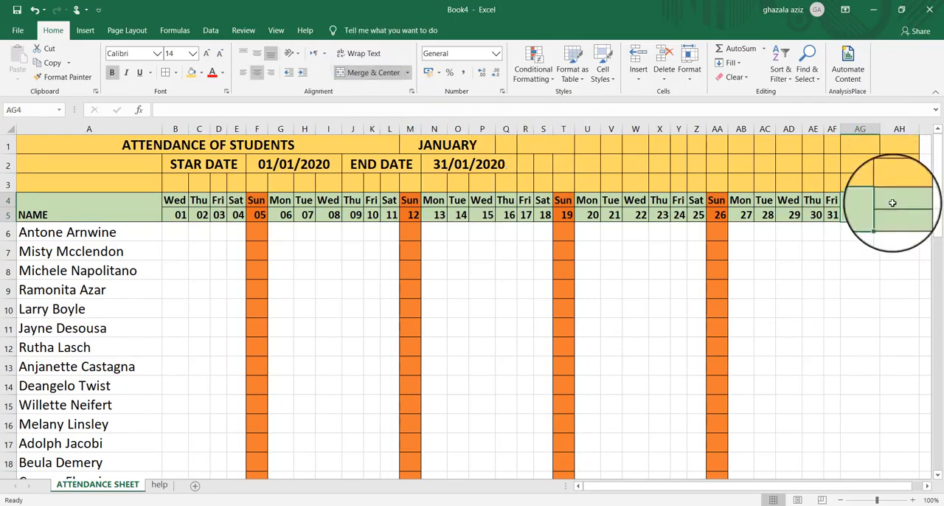
left_click_drag(892, 203, 892, 214)
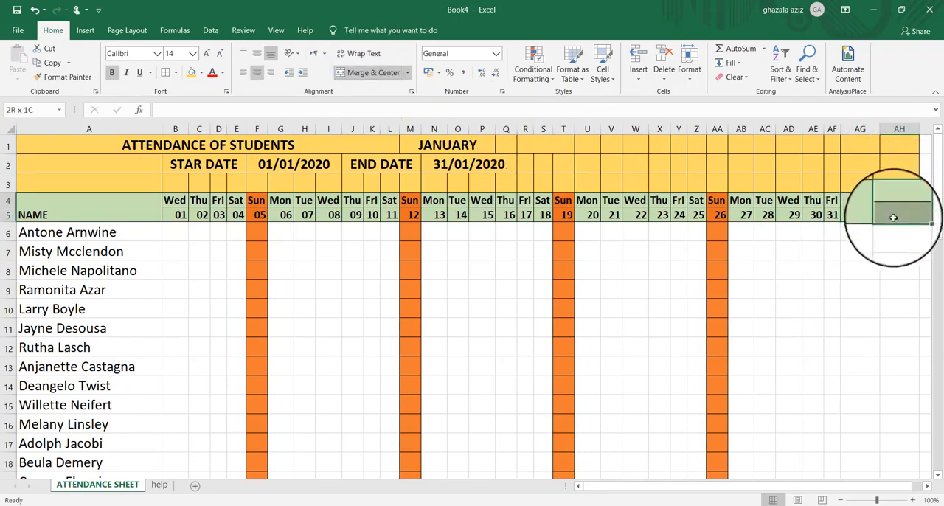
left_click(373, 73)
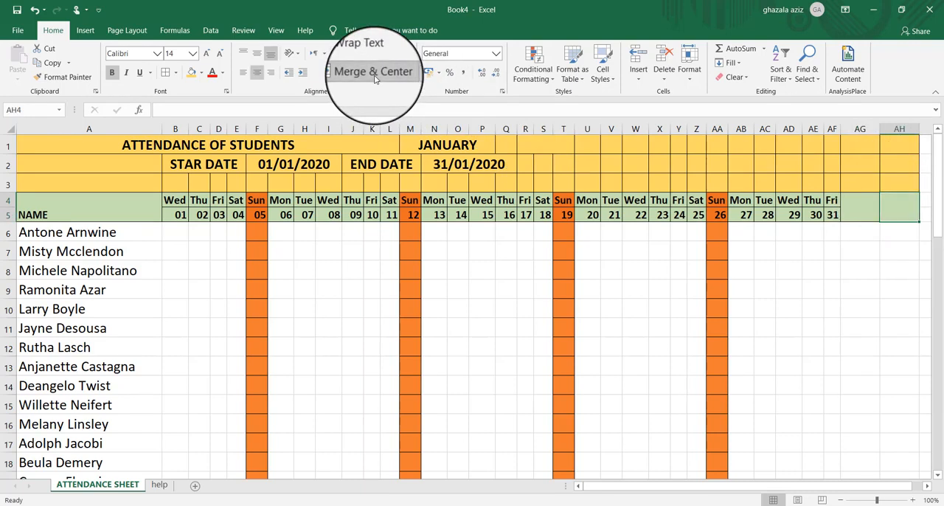
Enter the headers PRESENT in AG4 and ABSENT in AH4
left_click(851, 208)
type("P")
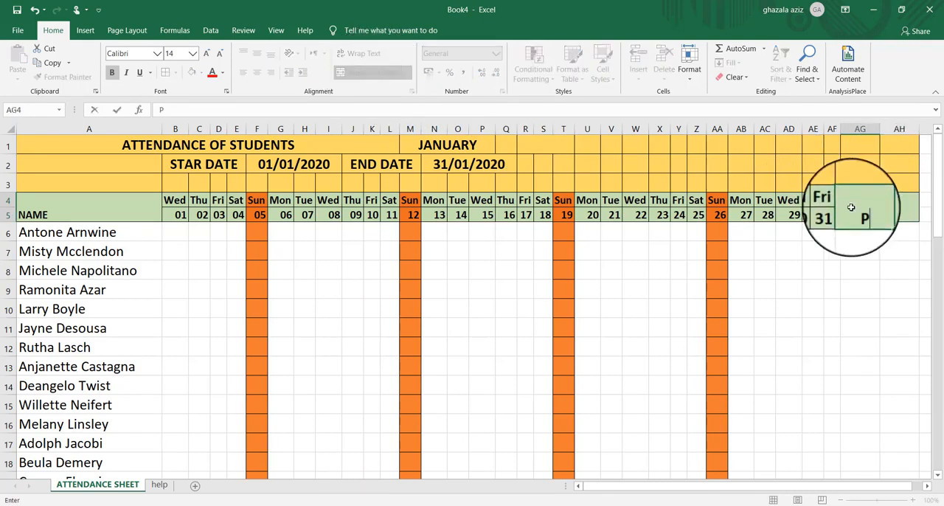
type("RESENT")
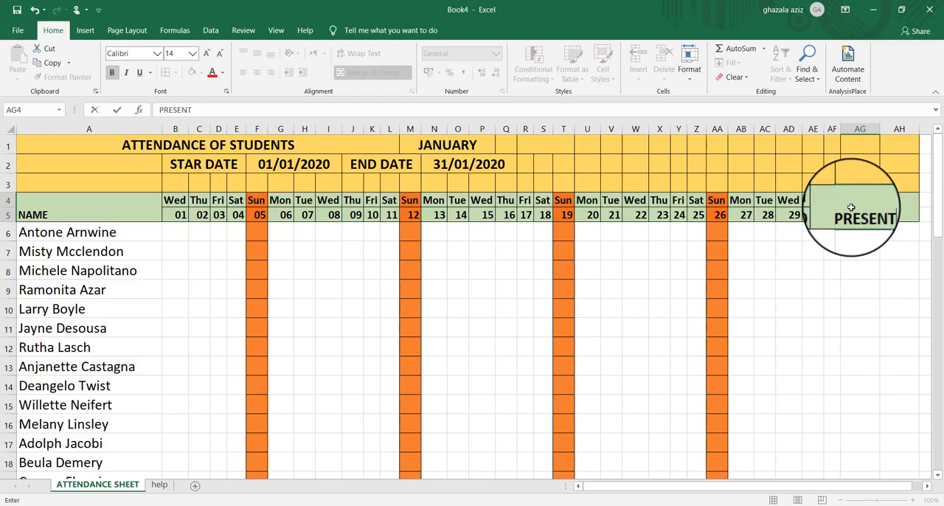
left_click(904, 213)
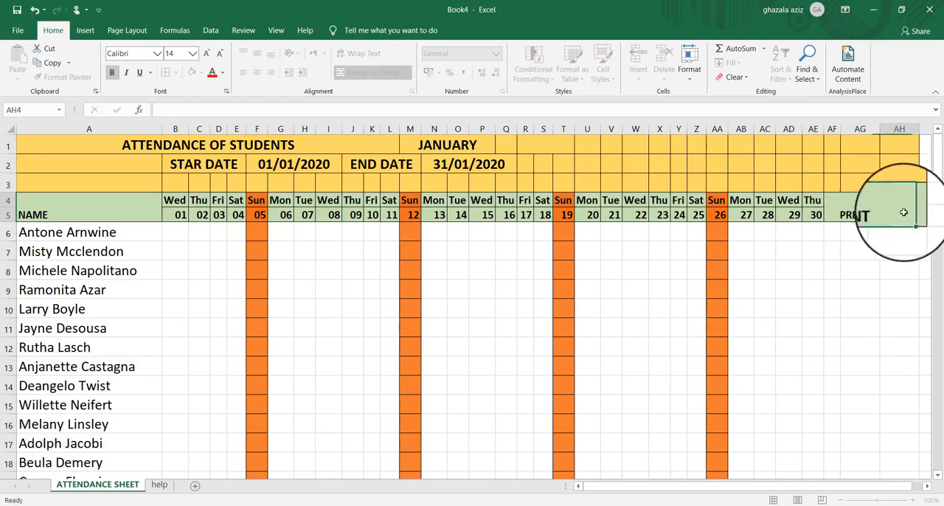
type("AB")
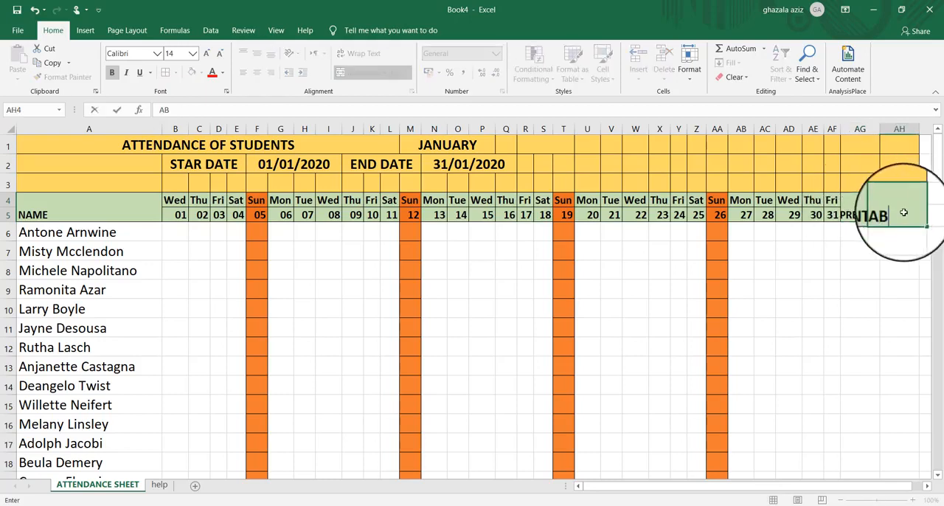
type("SENT")
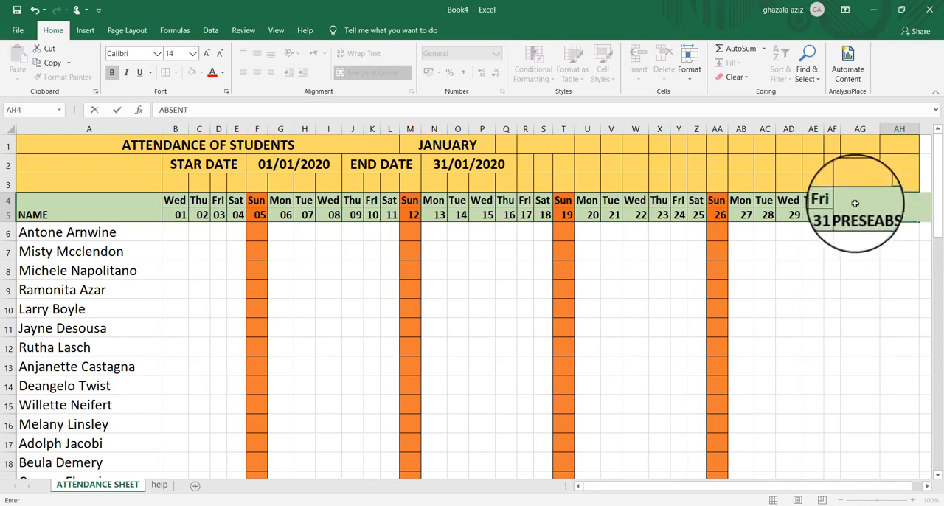
Vertically middle-align the PRESENT and ABSENT headers and auto-fit the widths of columns AG and AH
left_click_drag(856, 203, 907, 210)
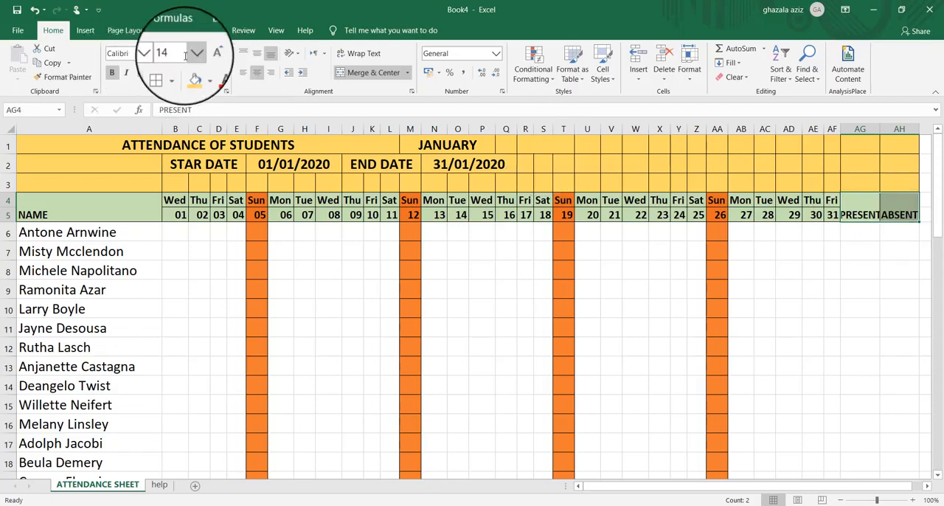
left_click(257, 53)
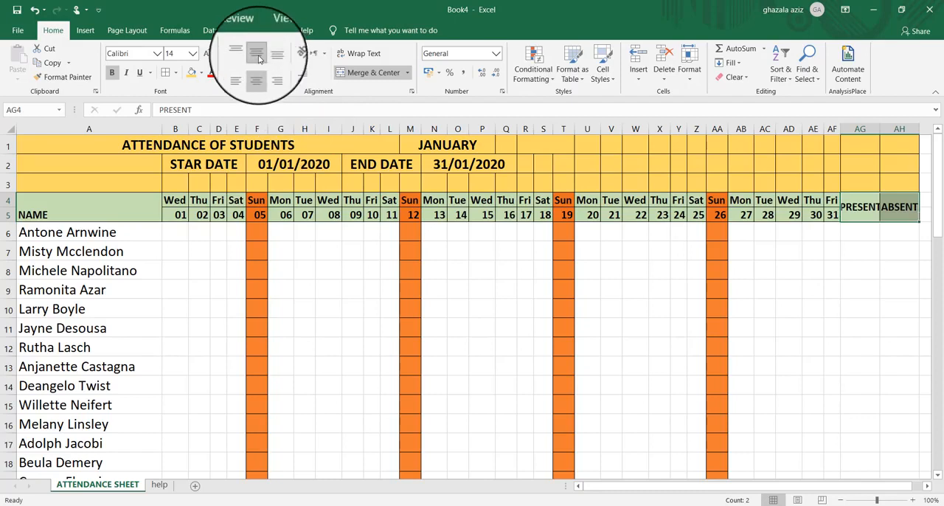
double_click(881, 130)
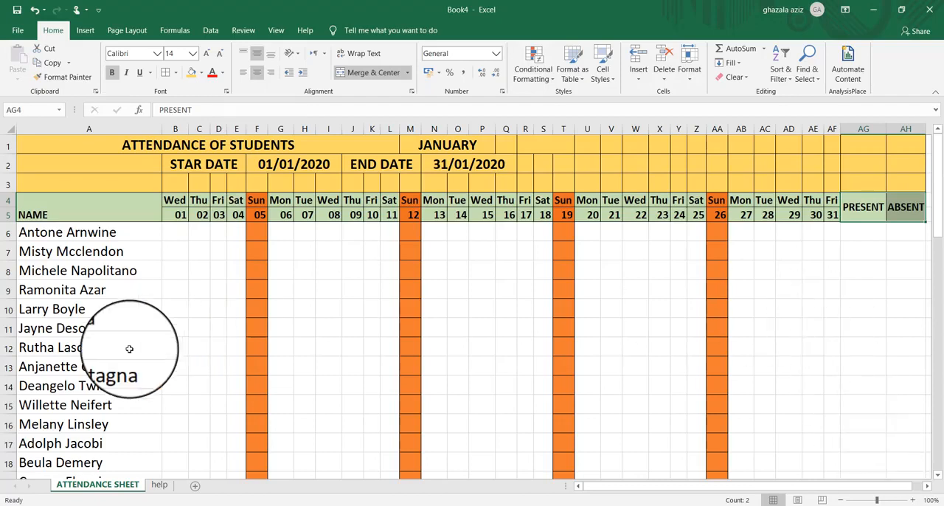
Enter =COUNTIFS(B6:AF6,"P",B4:AF4,"<>SUN") in AG6 using the function arguments, and fill it down to AG55
left_click(852, 232)
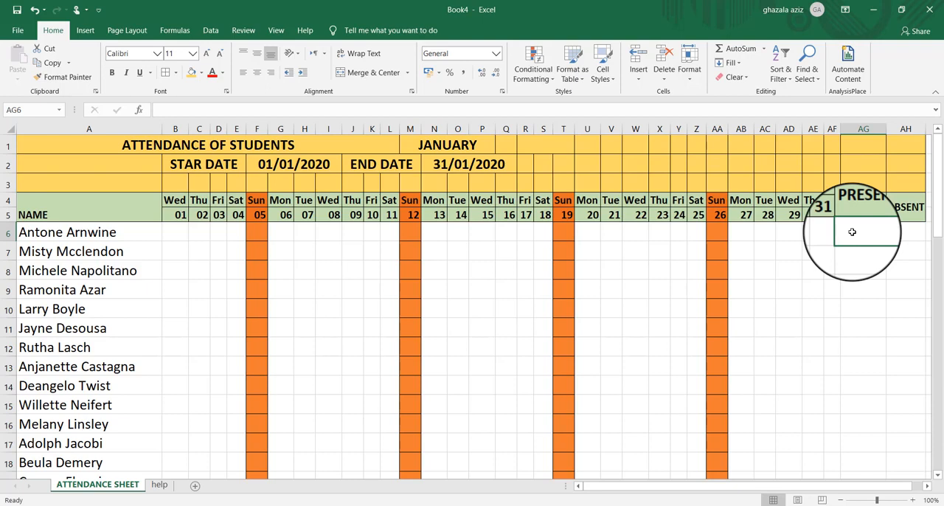
type("=")
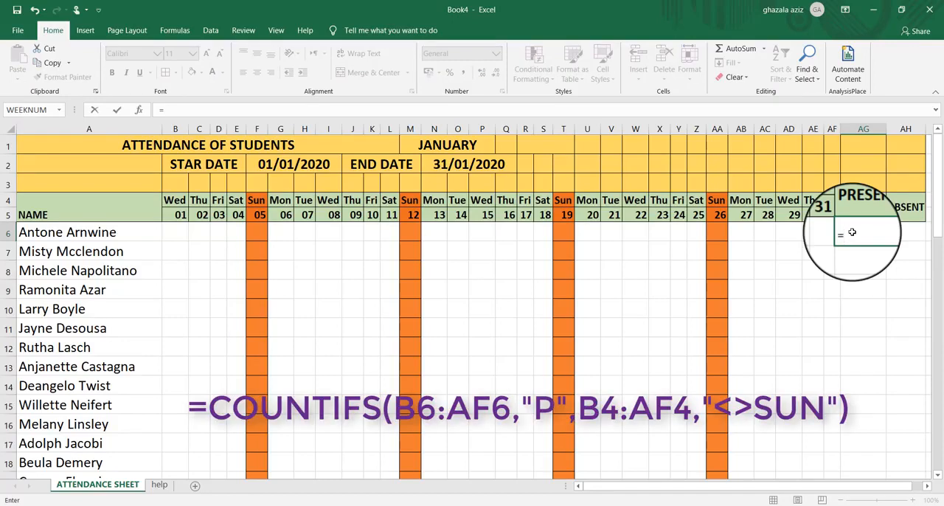
type("COU")
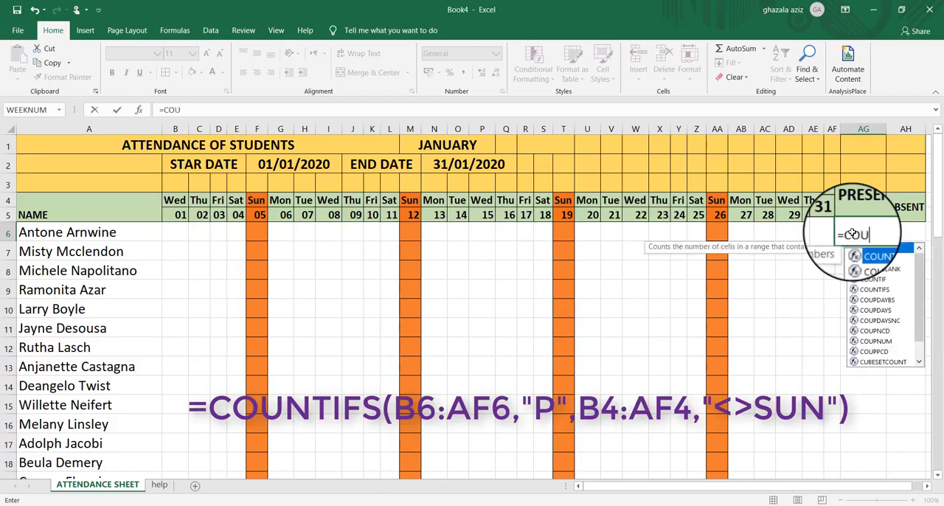
type("NTIFS")
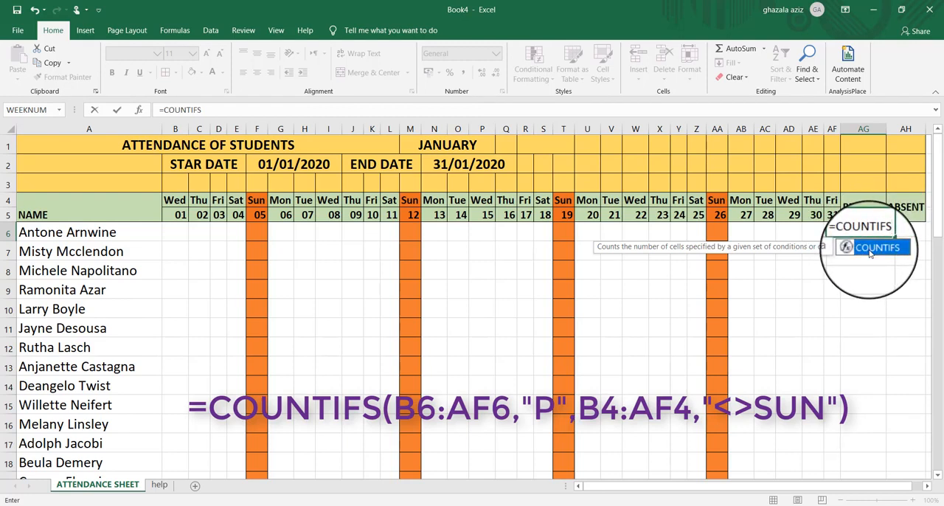
double_click(872, 251)
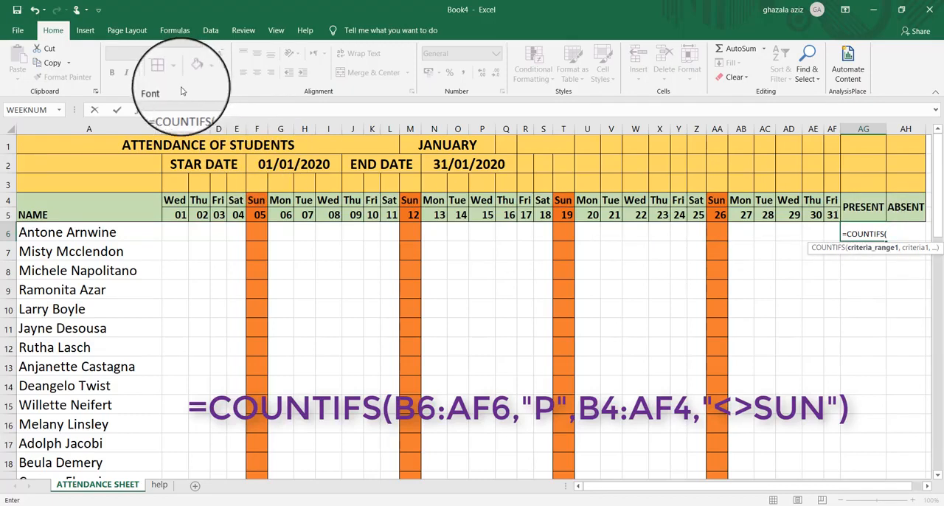
left_click(138, 109)
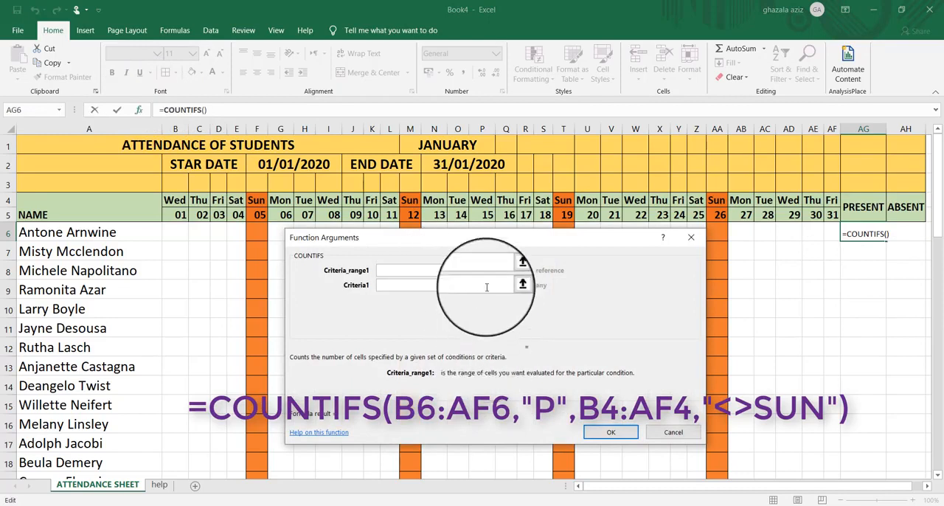
left_click_drag(460, 238, 460, 247)
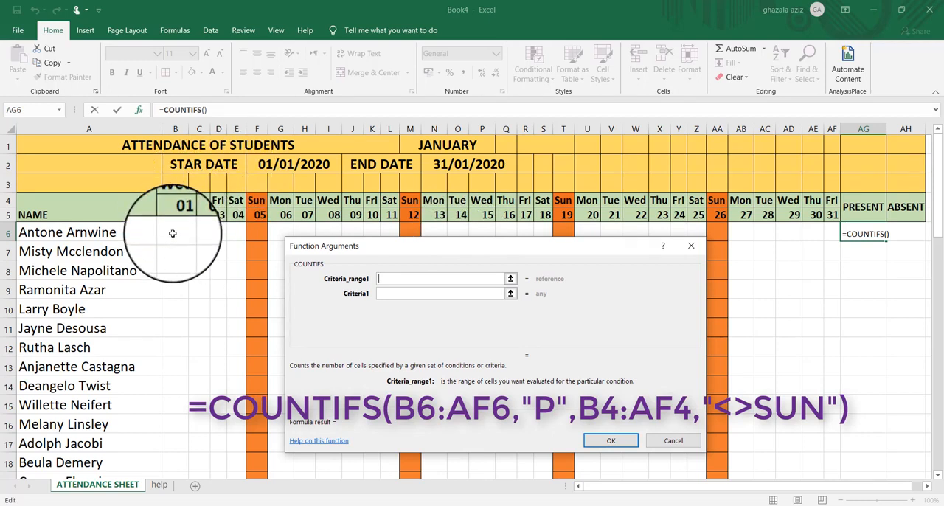
left_click_drag(173, 233, 829, 229)
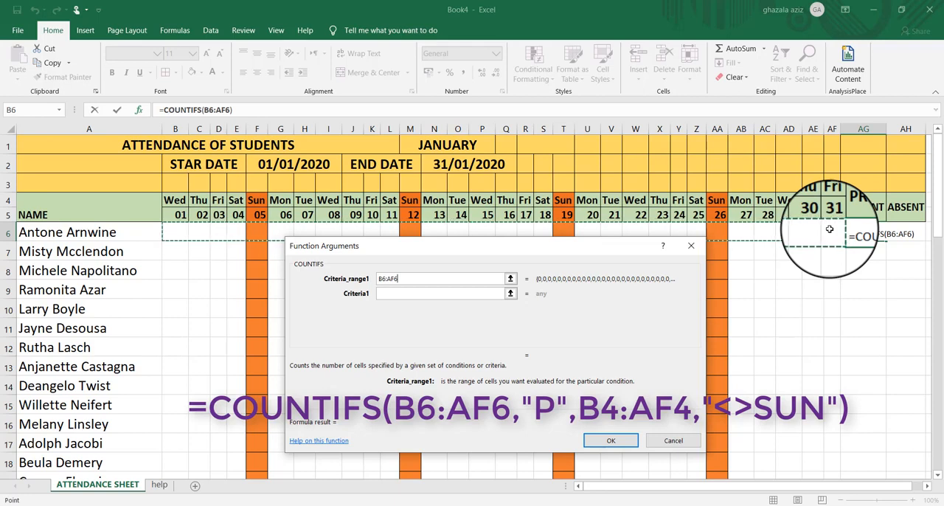
left_click(407, 296)
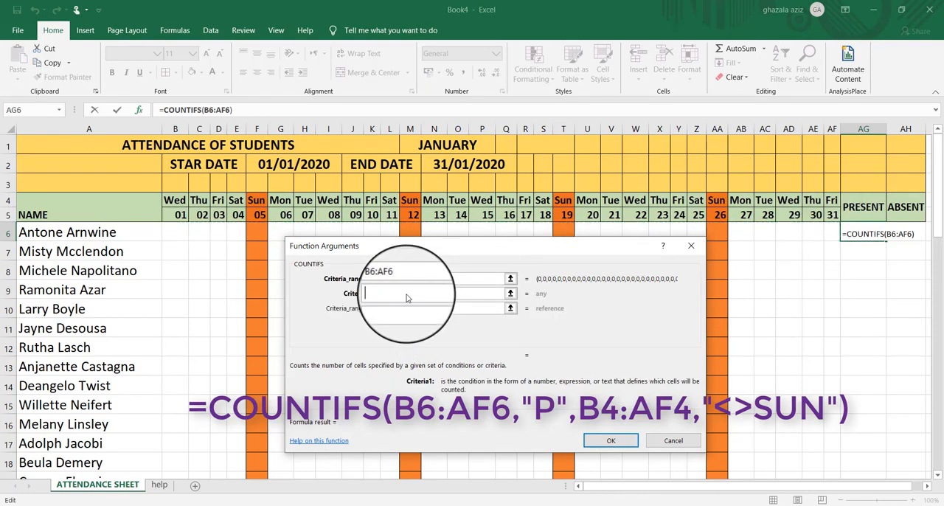
type("P\",B4:AF4,\"<>SUN\"")
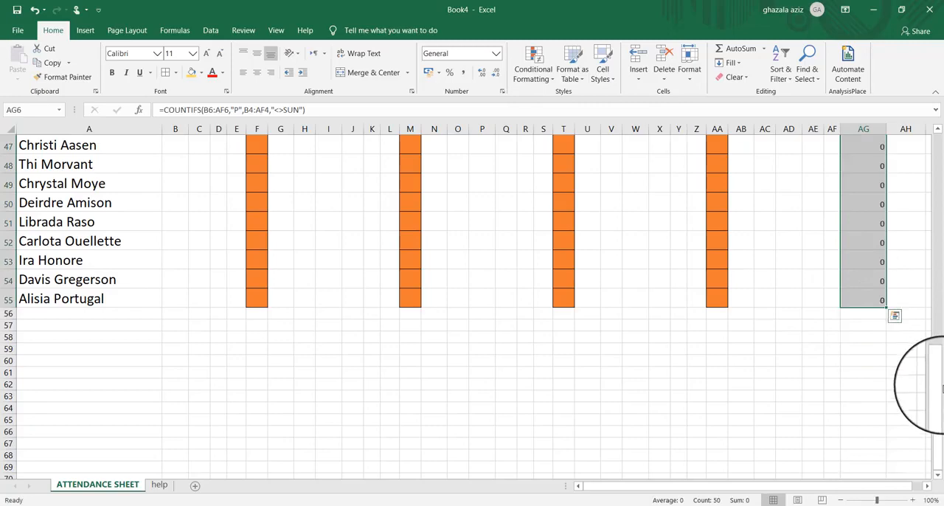
Enter =COUNTIFS(B6:AF6,"A",B4:AF4,"<>SUN") in AH6 to count the first student's absences outside Sundays
left_click_drag(937, 375, 934, 59)
left_click(900, 232)
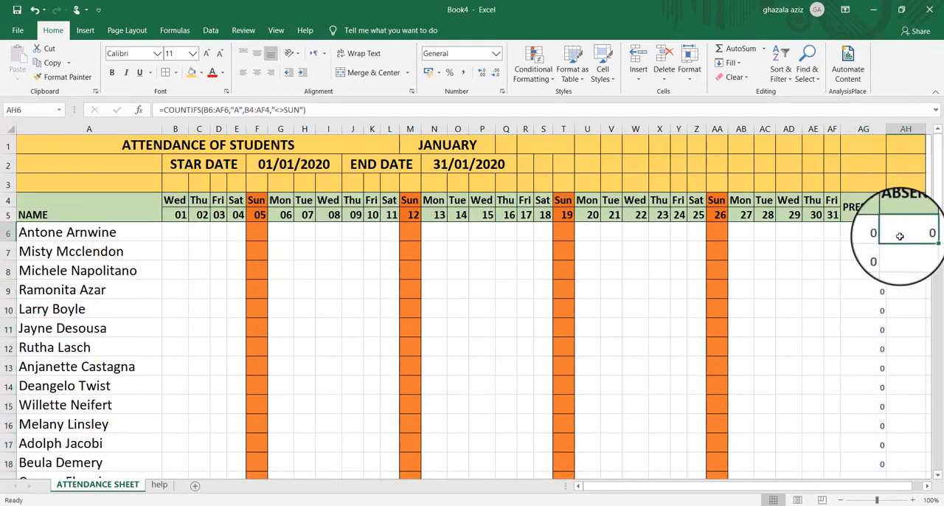
Fill the absence-count formula in AH6 down to AH55 for all the students
left_click_drag(925, 240, 916, 436)
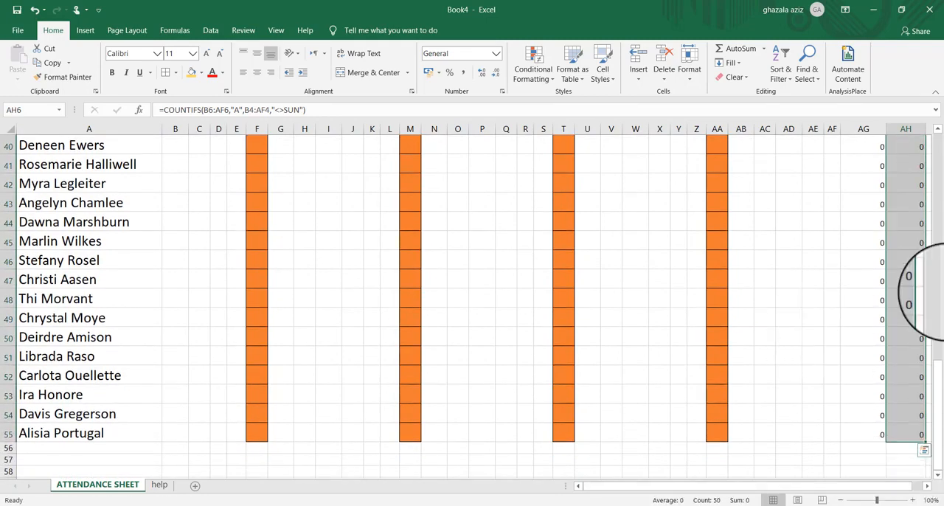
left_click_drag(940, 381, 913, 158)
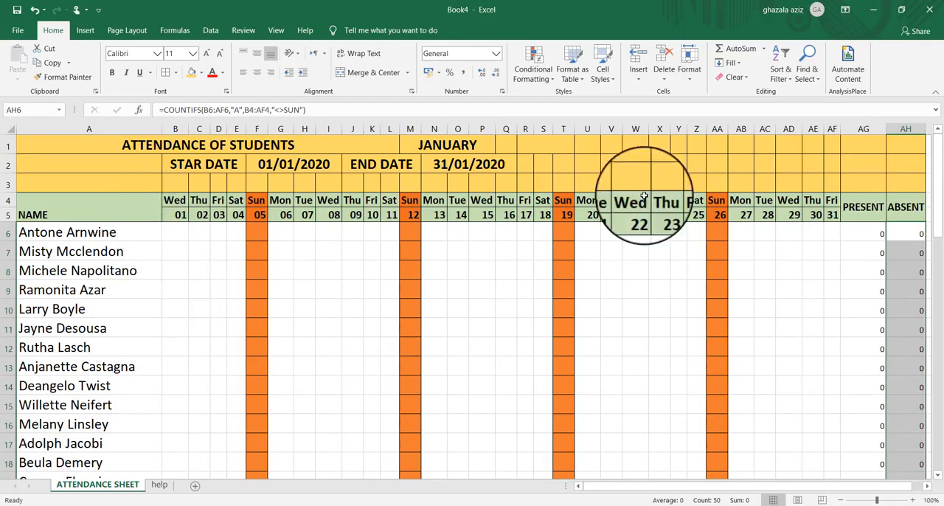
Enter the label TOTAL in A56 below the last student and set its font size to 20
left_click_drag(936, 211, 937, 446)
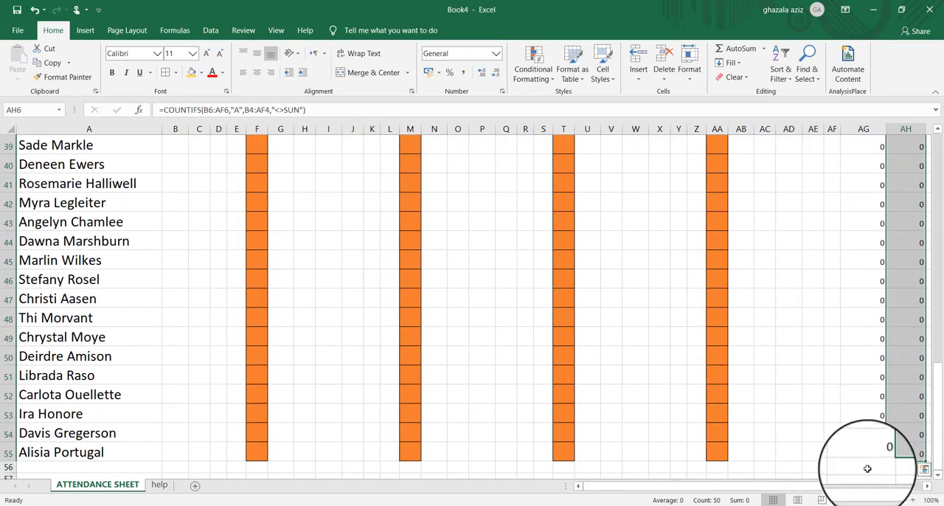
left_click(30, 466)
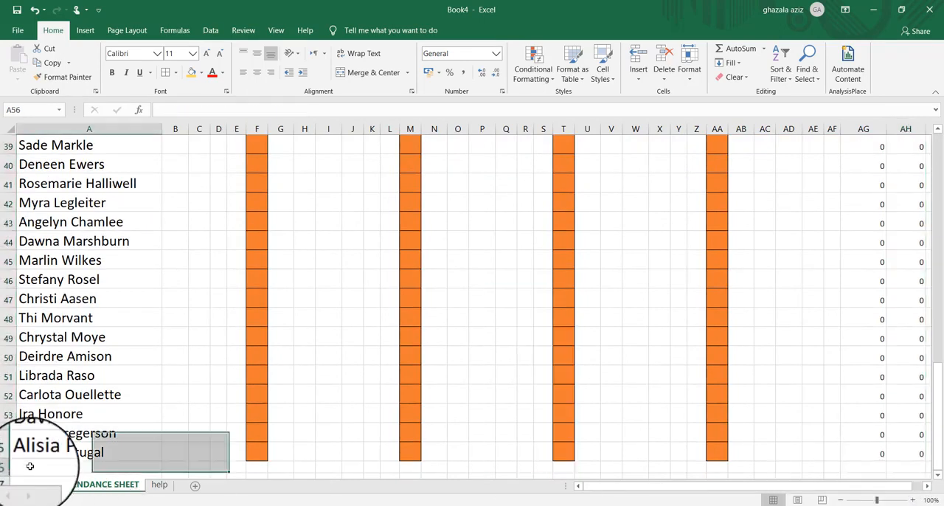
type("TOTAL")
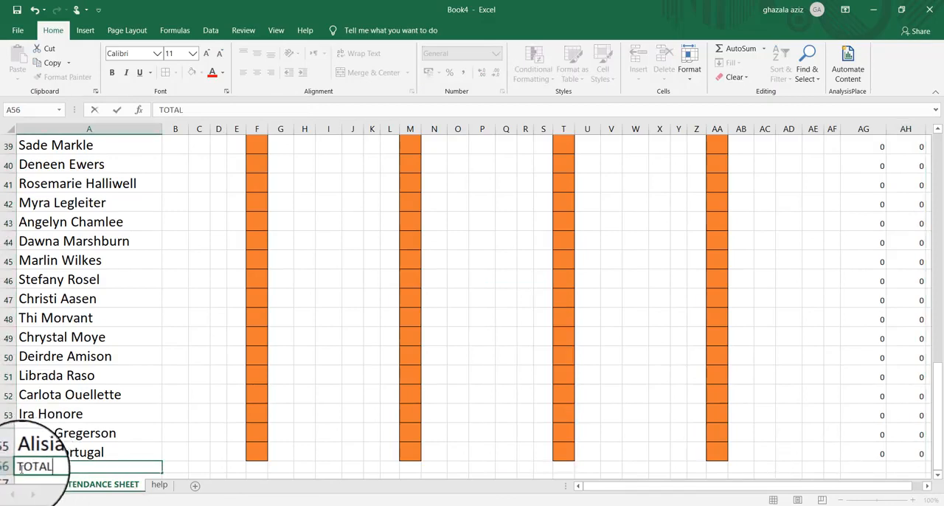
double_click(30, 468)
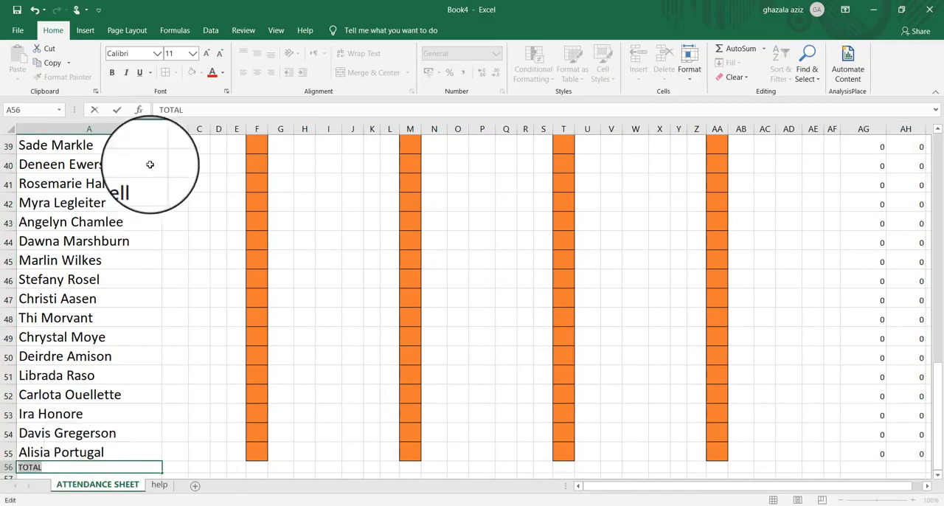
left_click(192, 53)
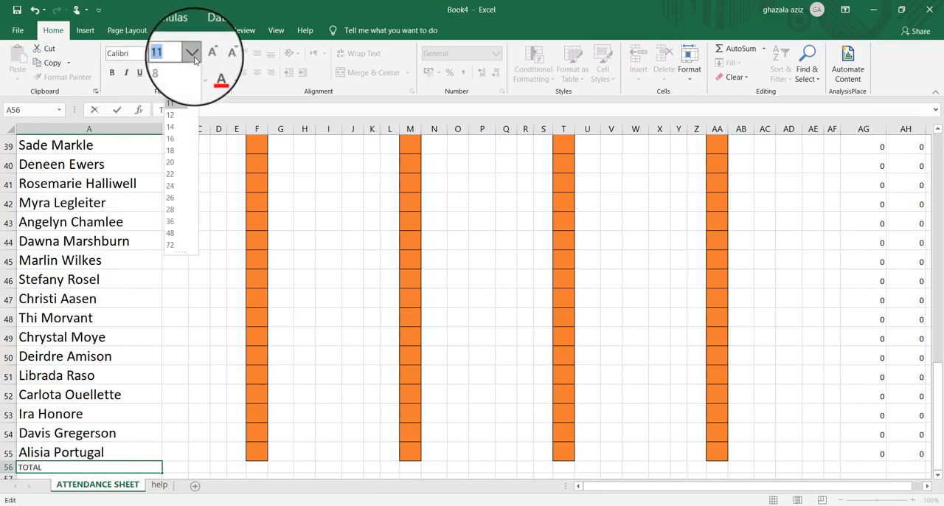
left_click(172, 164)
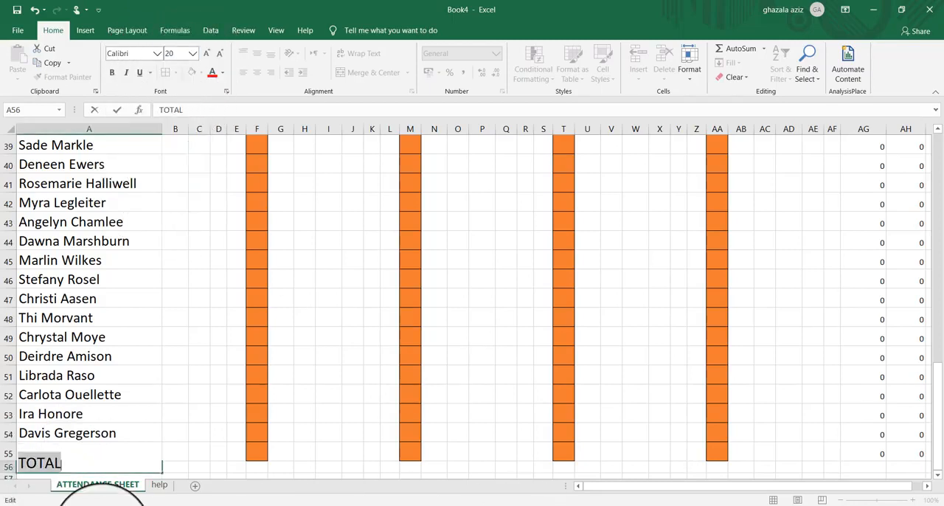
Enter =SUM(AG6:AG55) in AG56 to total the PRESENT column
left_click(876, 469)
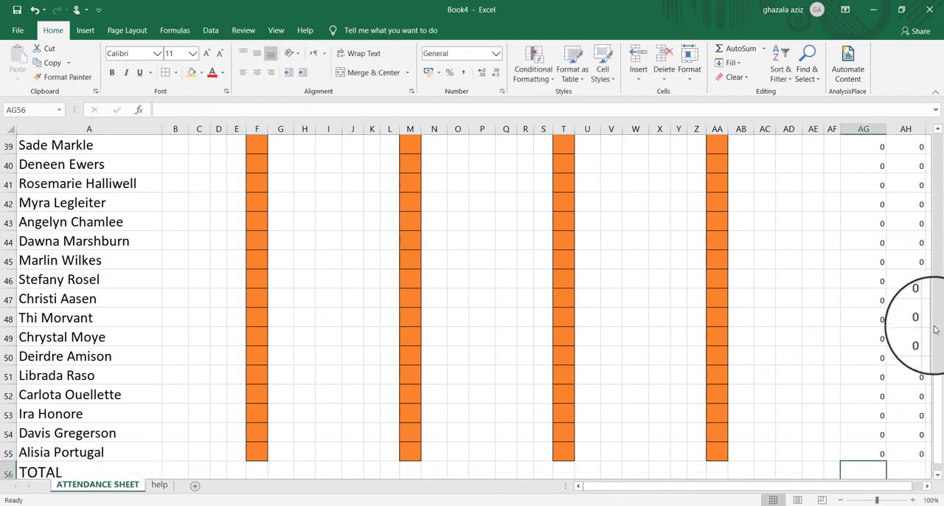
left_click_drag(936, 376, 940, 444)
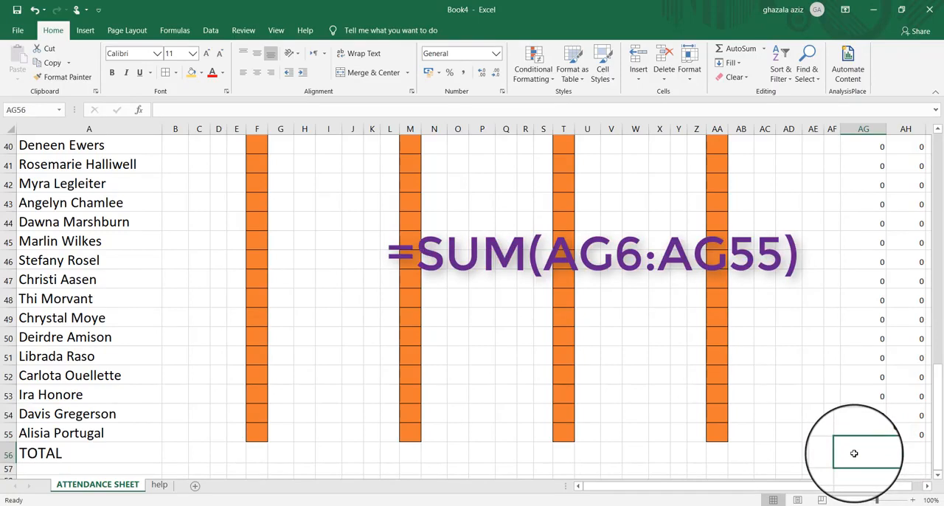
type("=S")
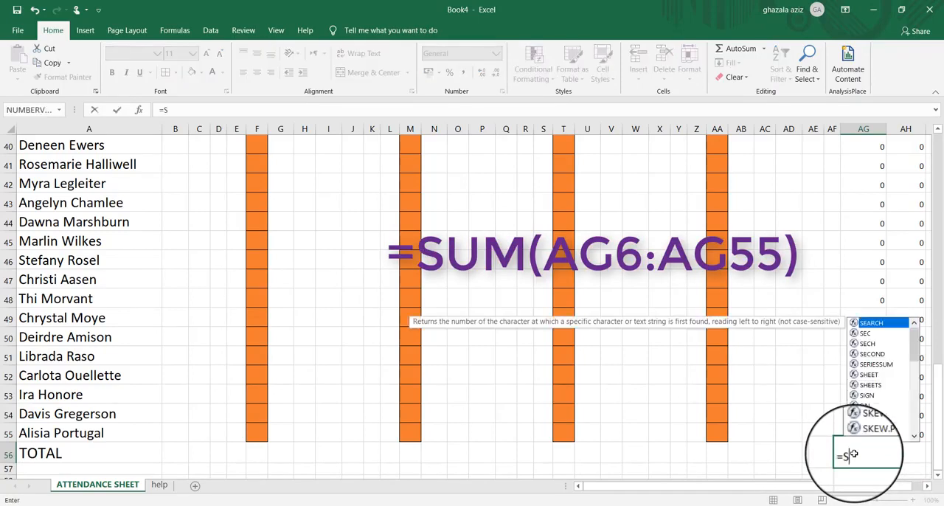
type("UM(")
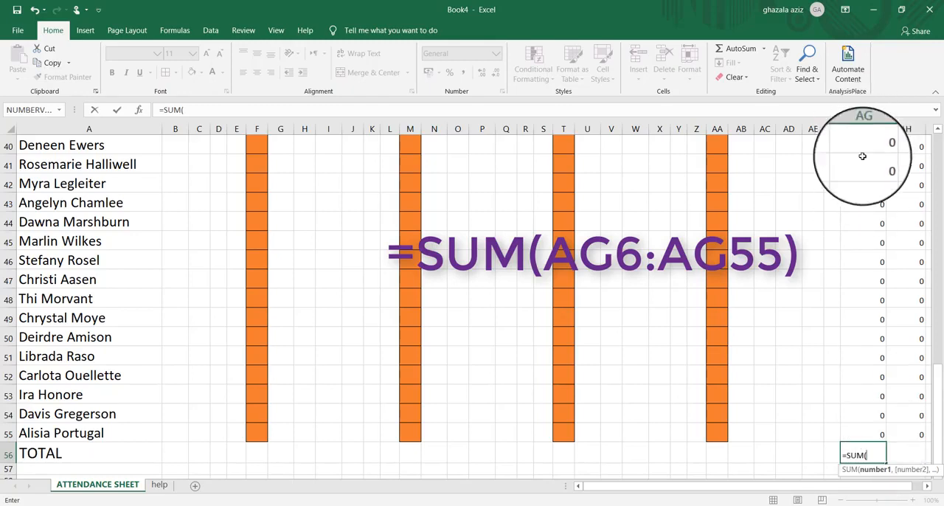
type("AG")
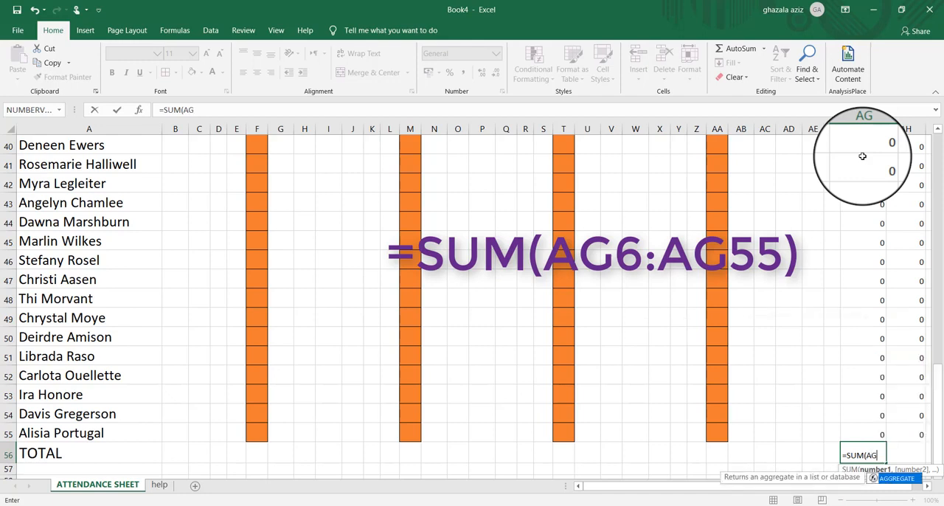
type("6")
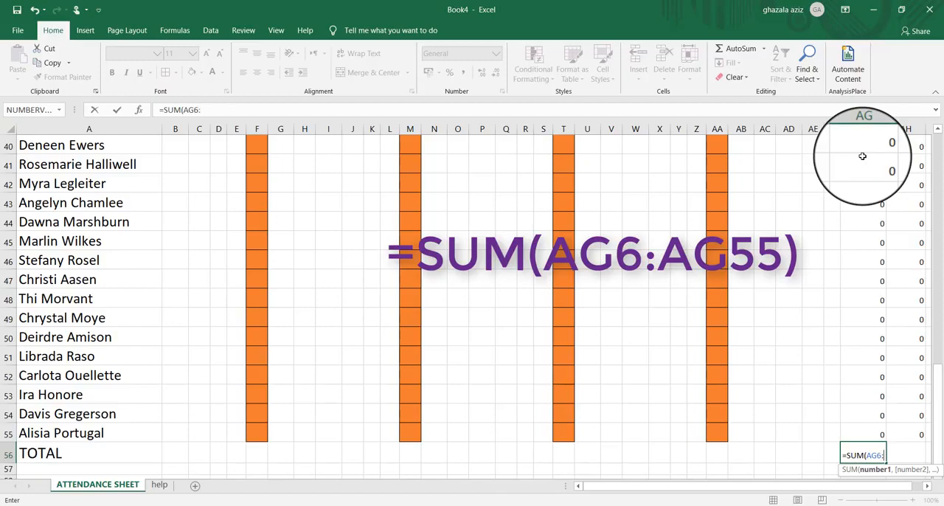
type(":A")
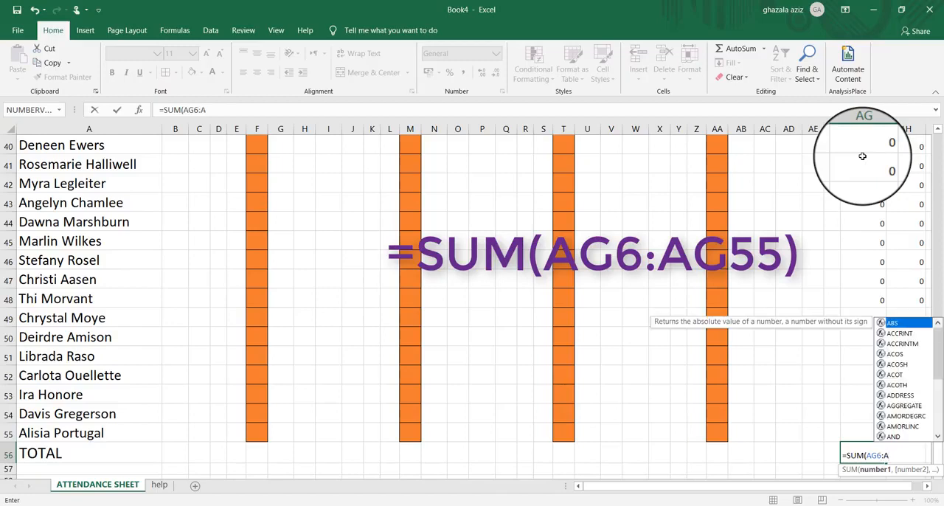
type("G")
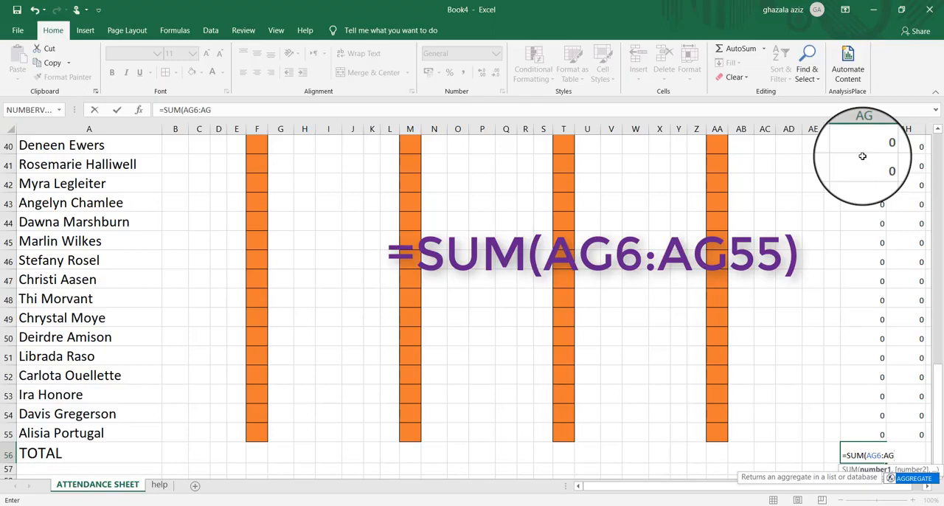
type("55")
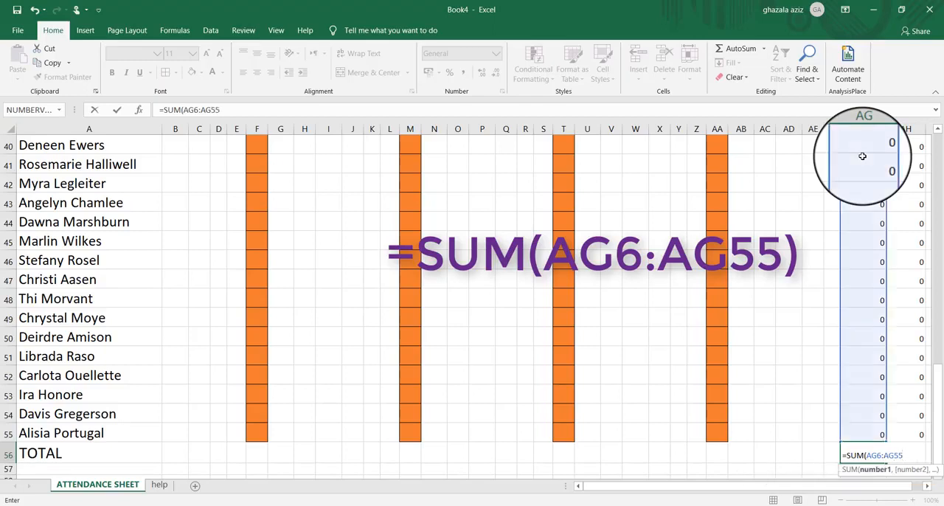
key("Return")
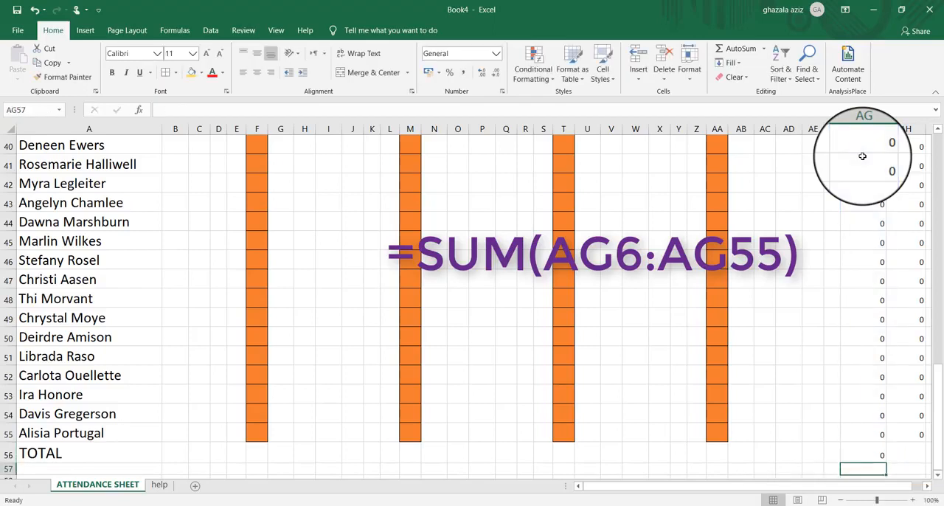
Enter =SUM(AH6:AH55) in AH56 to total the ABSENT column
left_click(915, 455)
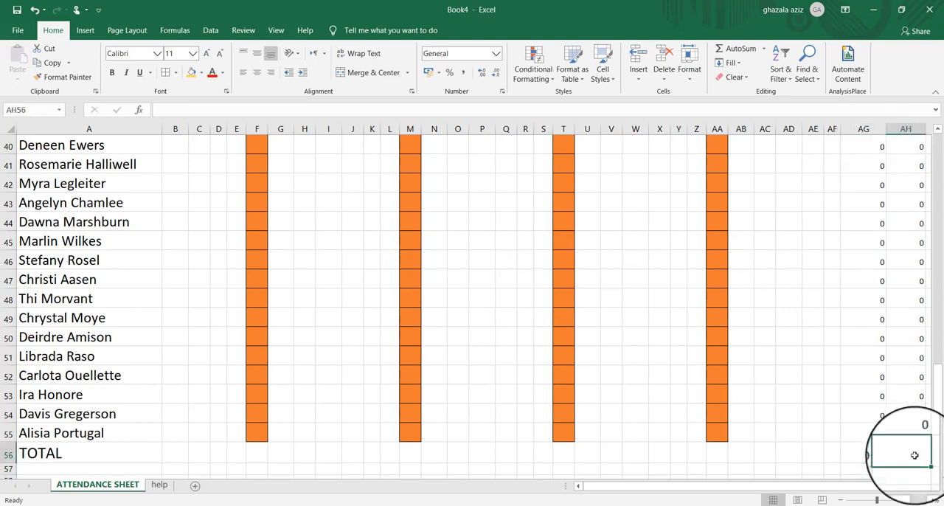
type("=")
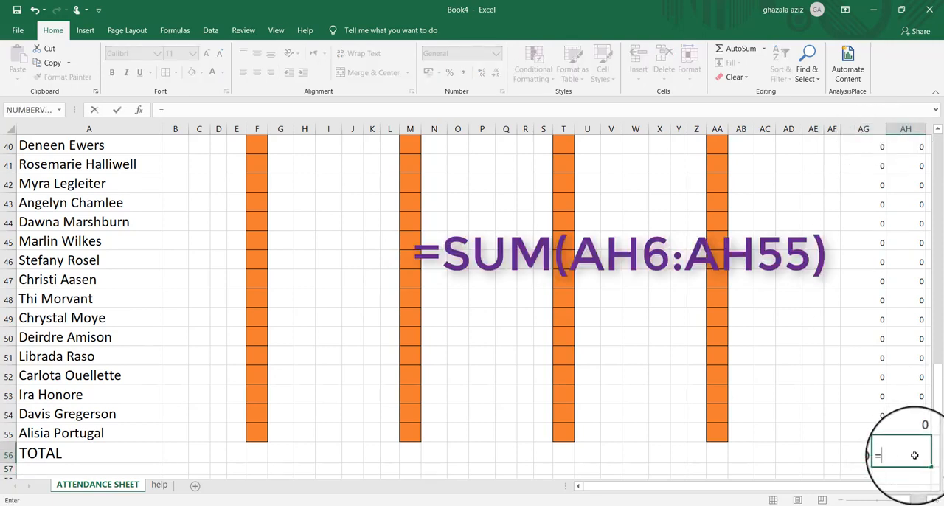
type("SUM")
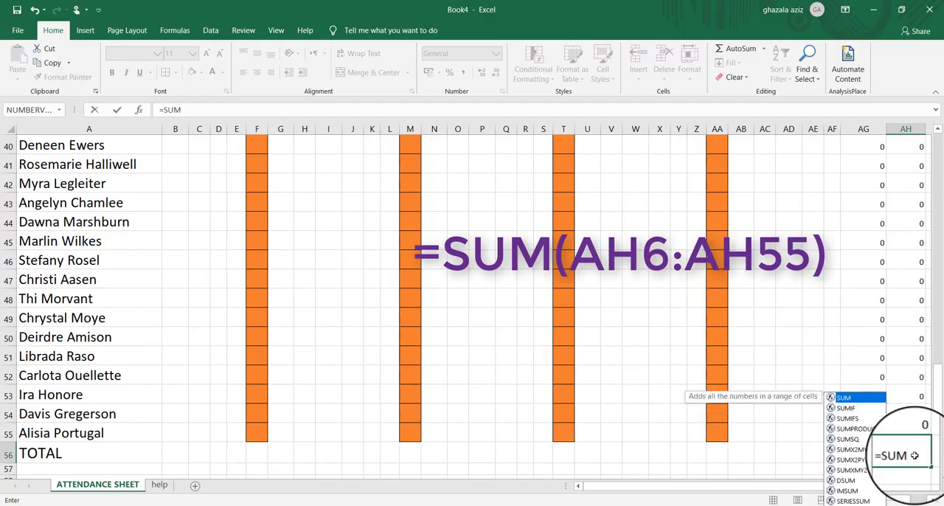
type("(")
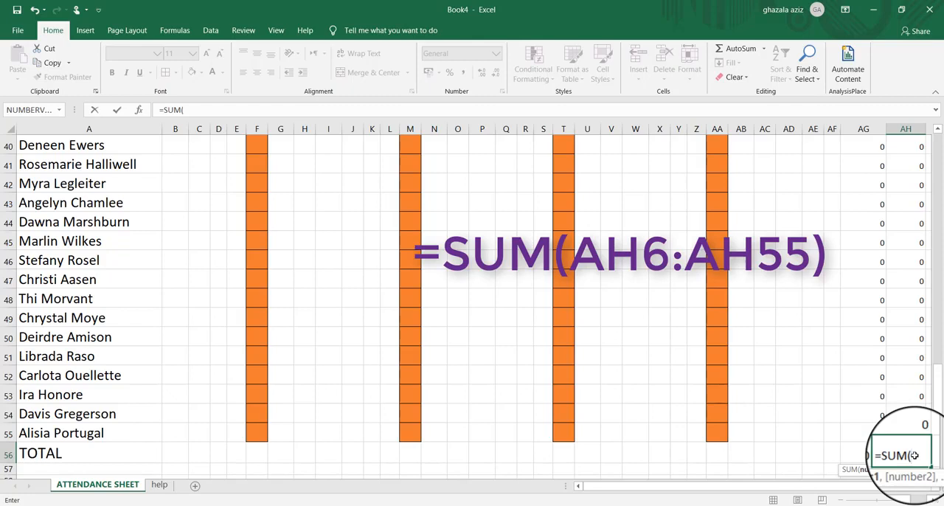
type("AH6:AH")
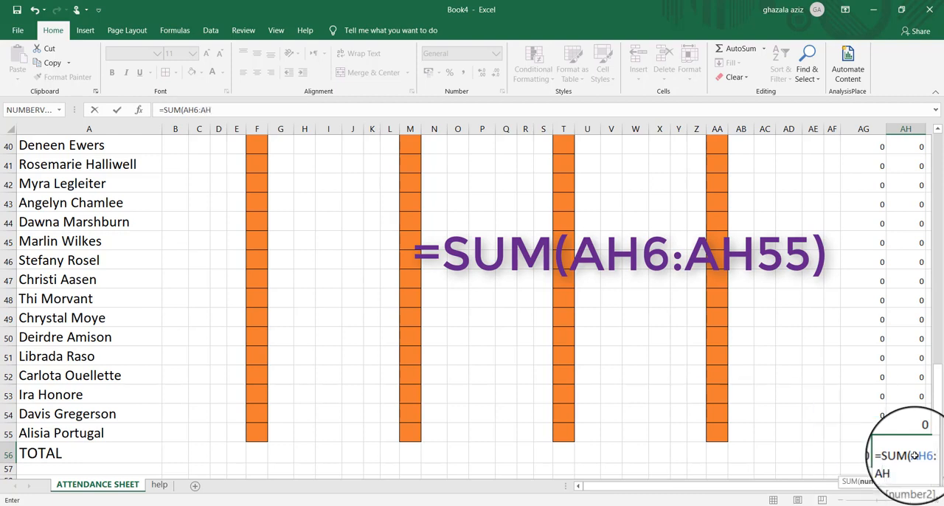
type("55")
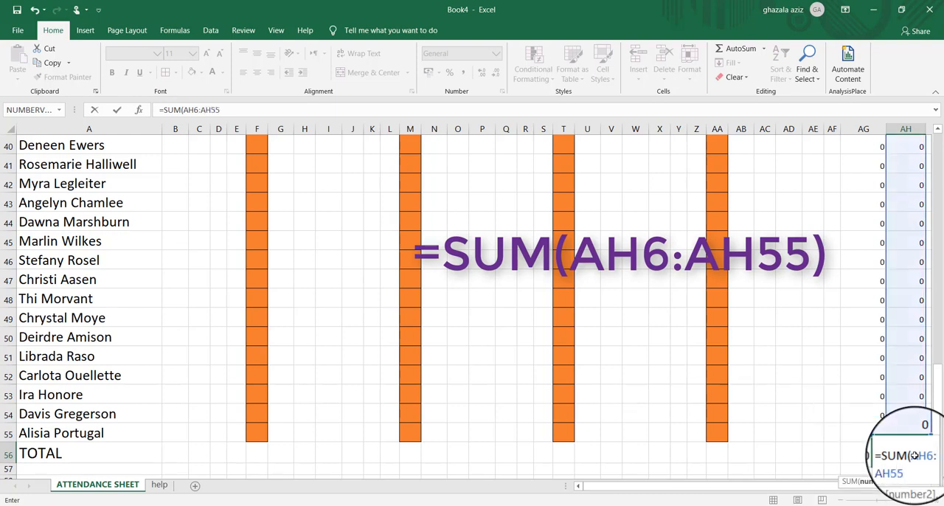
key("Return")
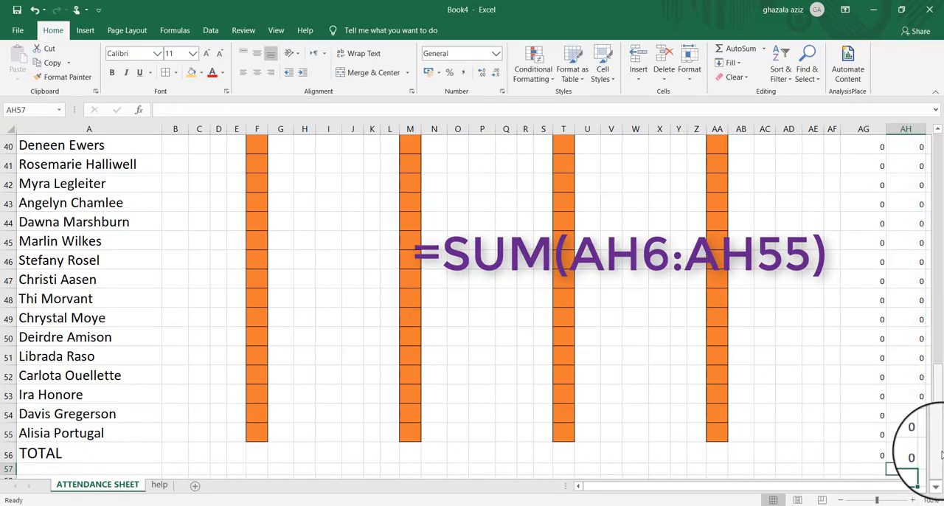
Mark the first four students for day 01 by entering P in B6, B7 and B8 and A in B9
left_click_drag(940, 448, 941, 171)
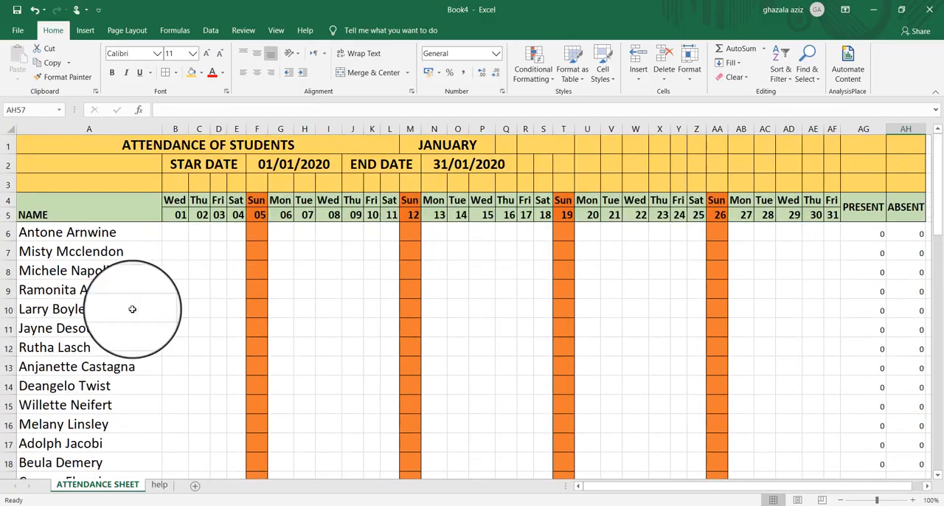
left_click(175, 232)
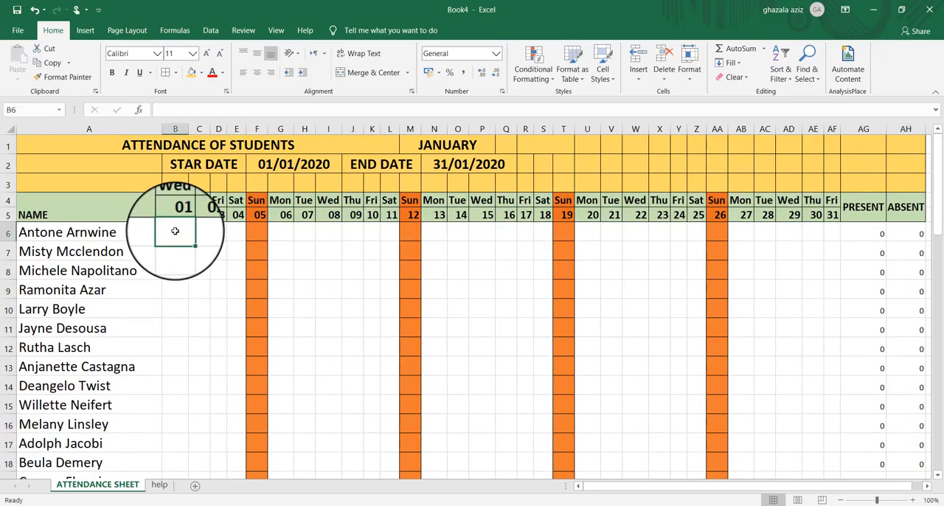
type("p")
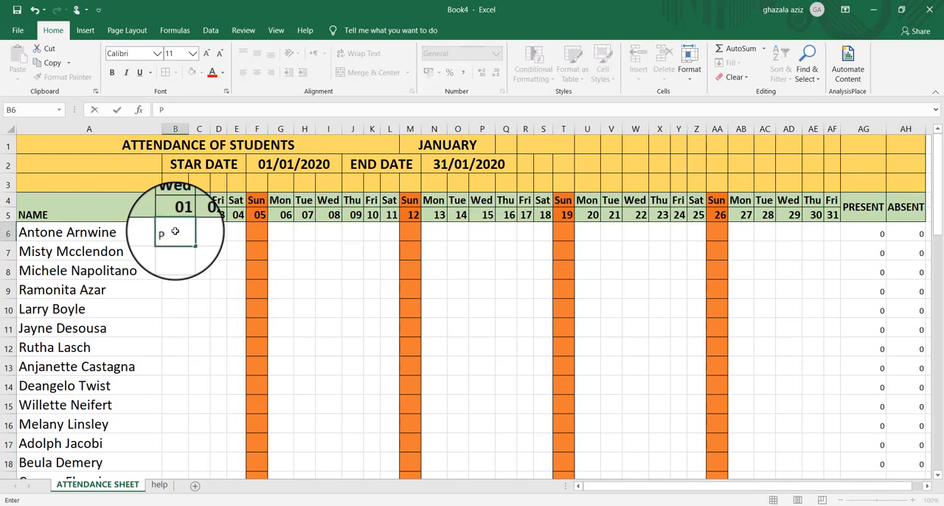
key("Return")
type("p")
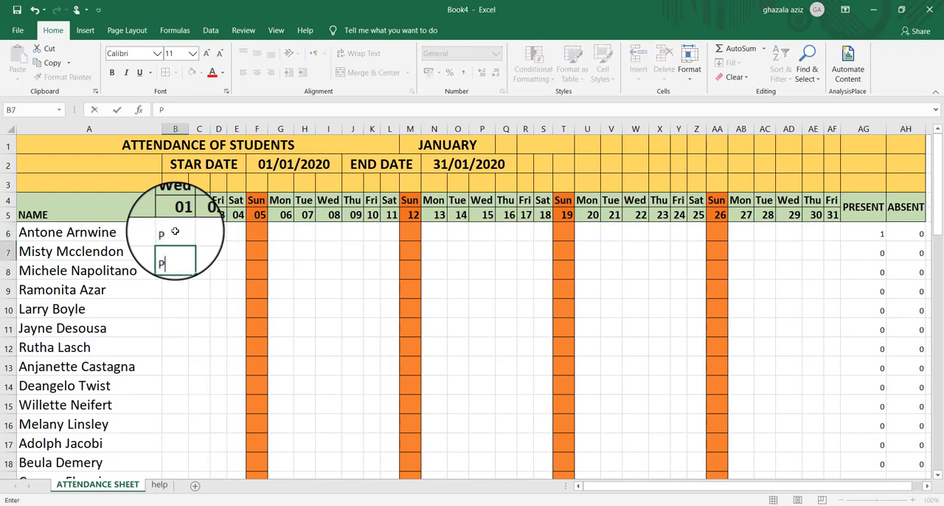
key("Return")
type("P")
key("Return")
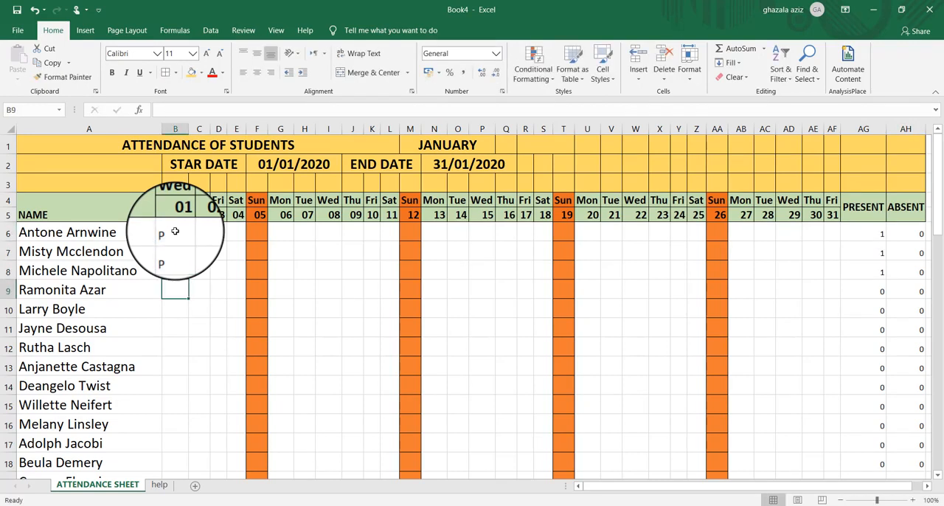
type("A")
key("Return")
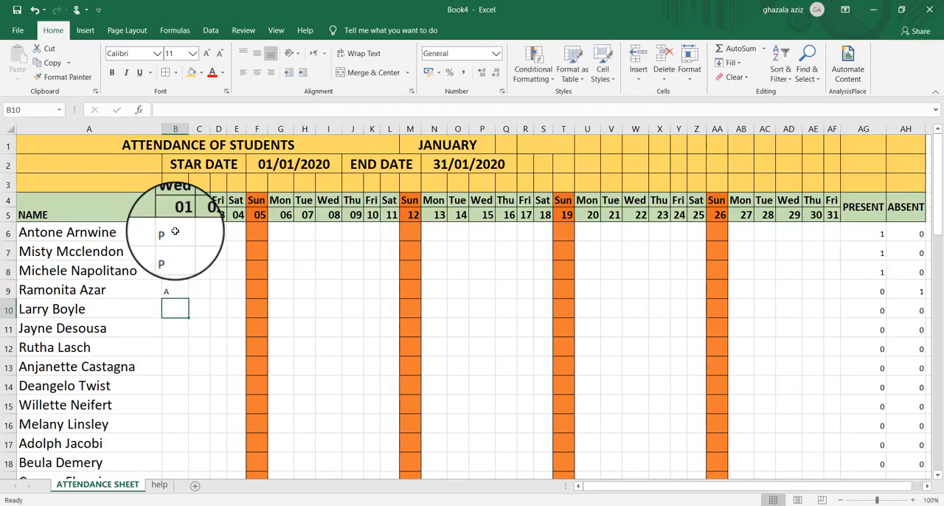
Enter P in B10 through B15 to mark those six students present on day 01
type("P")
key("Return")
type("PP")
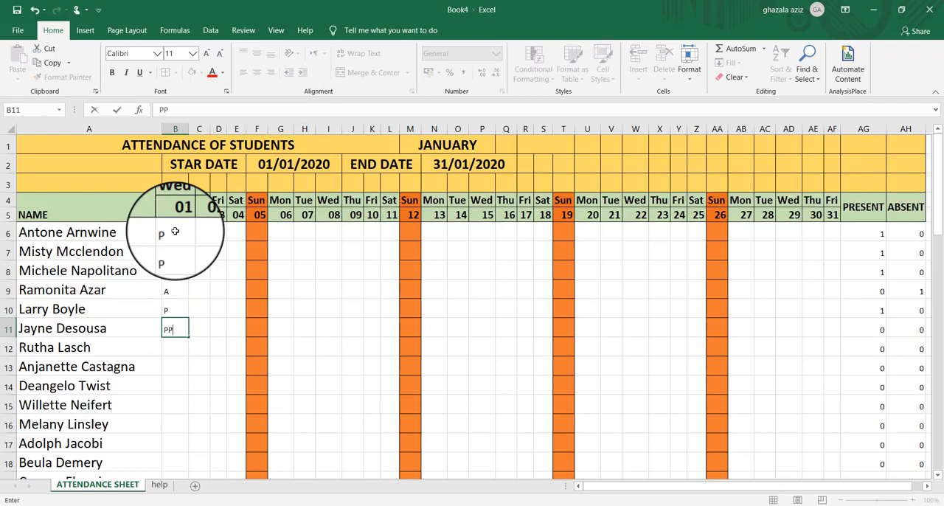
key("BackSpace")
key("Return")
type("P")
key("Return")
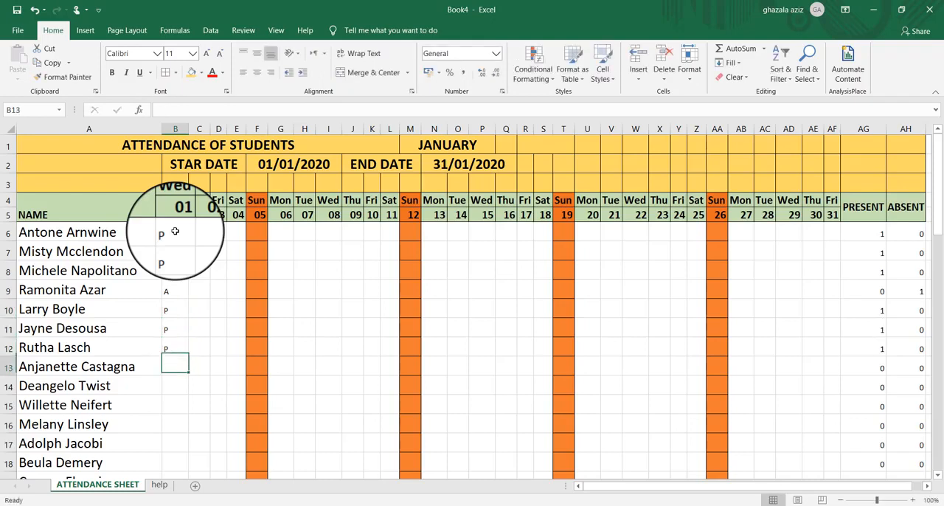
type("P")
key("Return")
type("P")
key("Return")
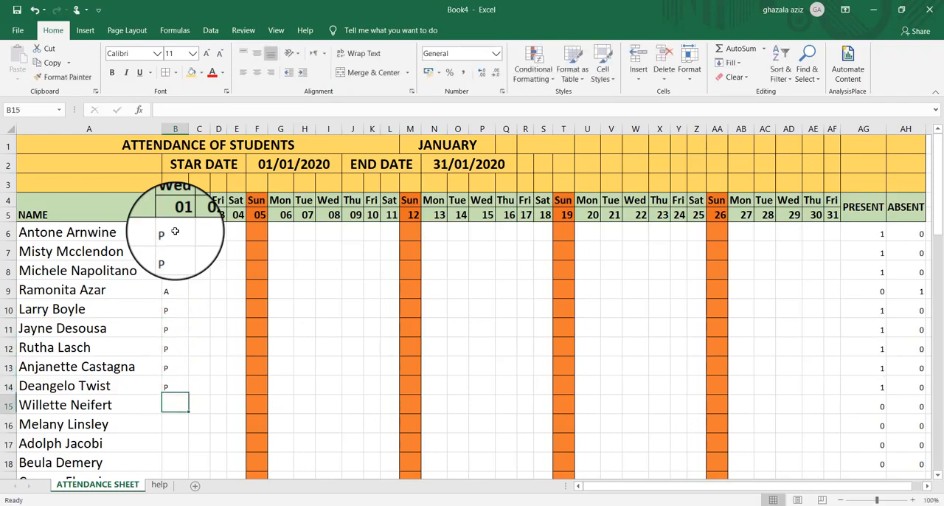
type("P")
key("Return")
Continue the day 01 attendance by entering A in B16 and P in B17, B18 and B19
type("A")
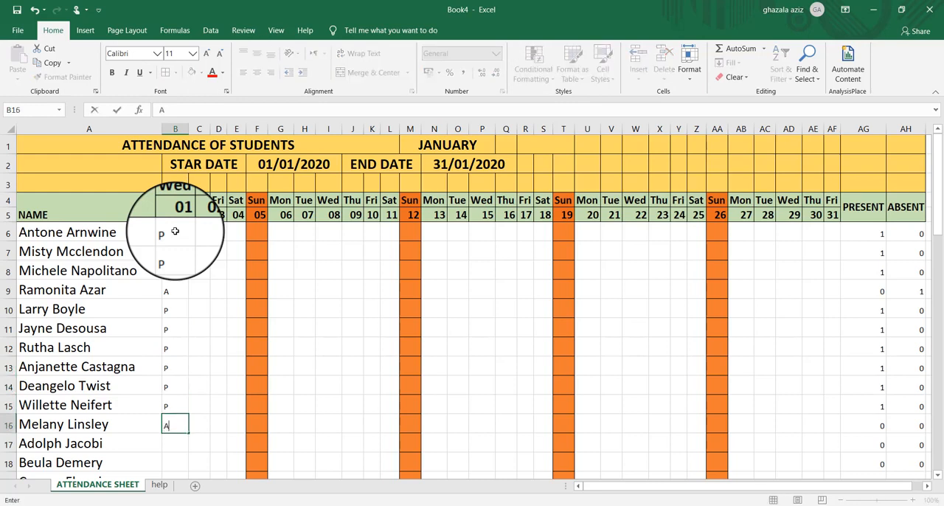
key("Return")
type("P")
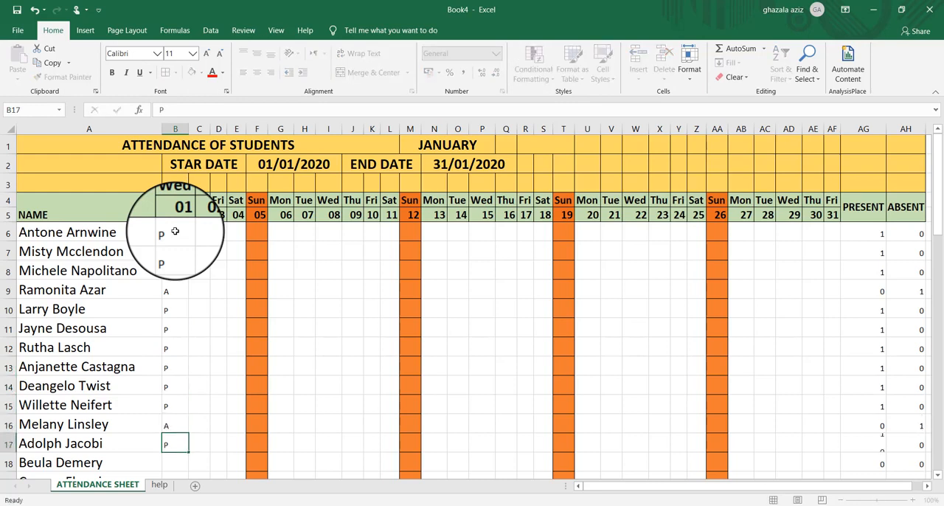
key("Return")
type("P")
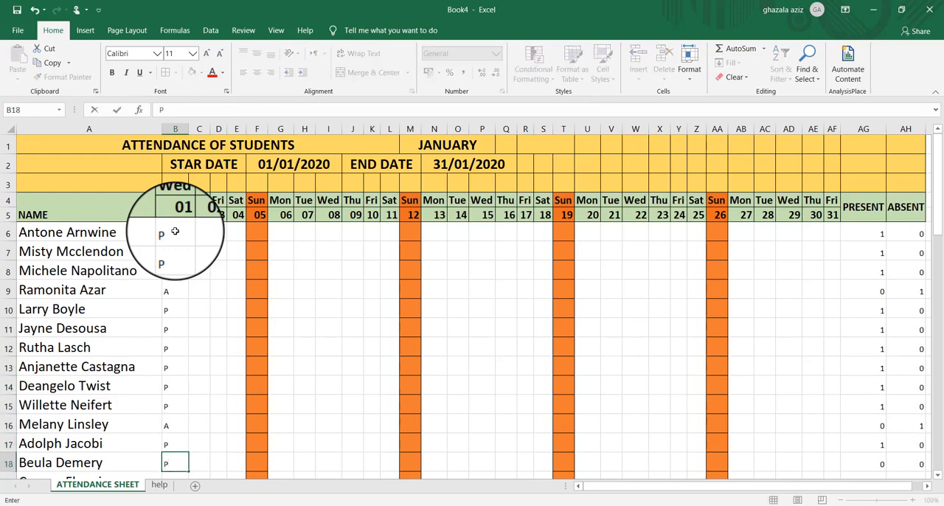
key("Return")
type("P")
key("Return")
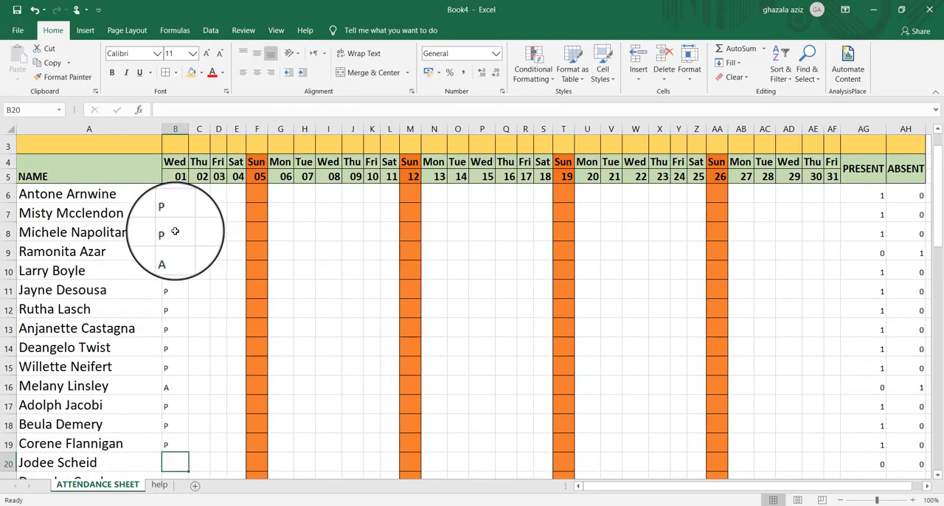
Enter P in B20 and B21 and A in B22 for the day 01 attendance
key("Return")
key("Up")
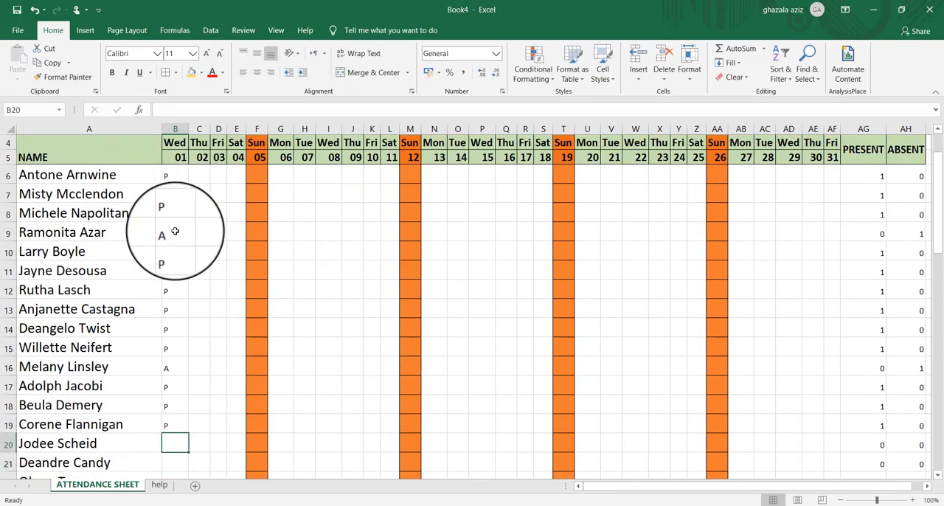
type("P")
key("Return")
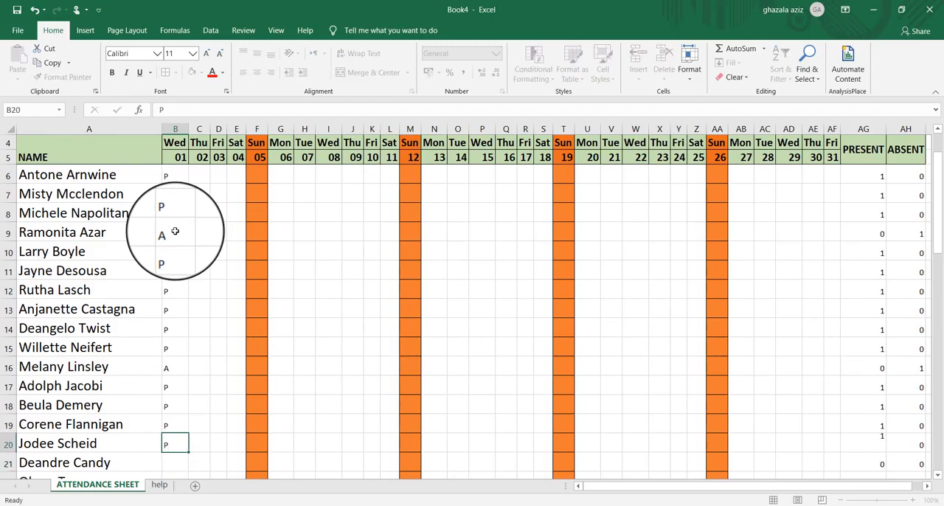
type("P")
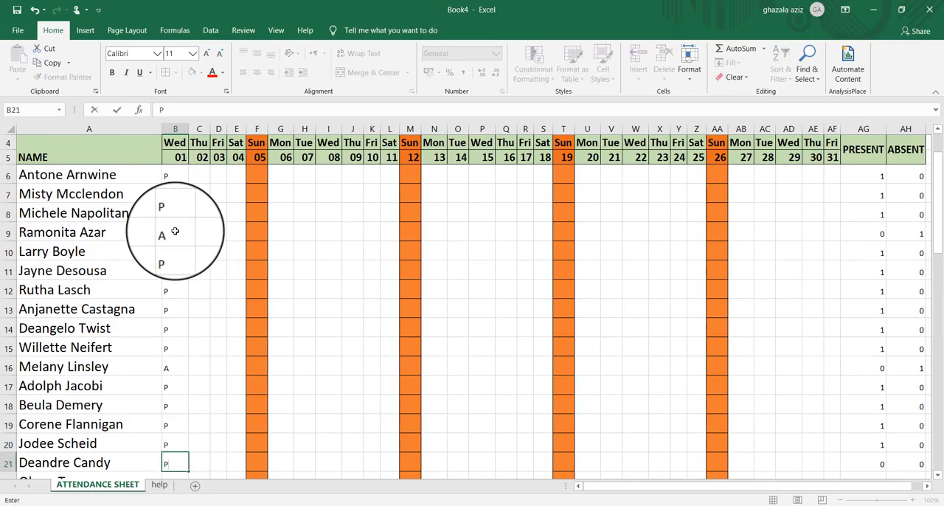
type("A")
key("BackSpace")
key("Return")
type("A")
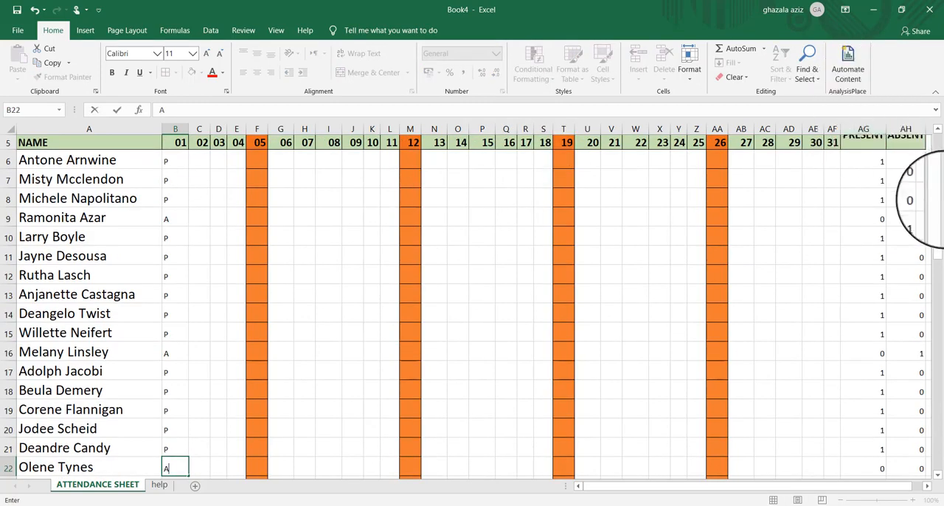
Check the PRESENT and ABSENT totals in row 56 and select the month cell M1
left_click_drag(941, 219, 942, 459)
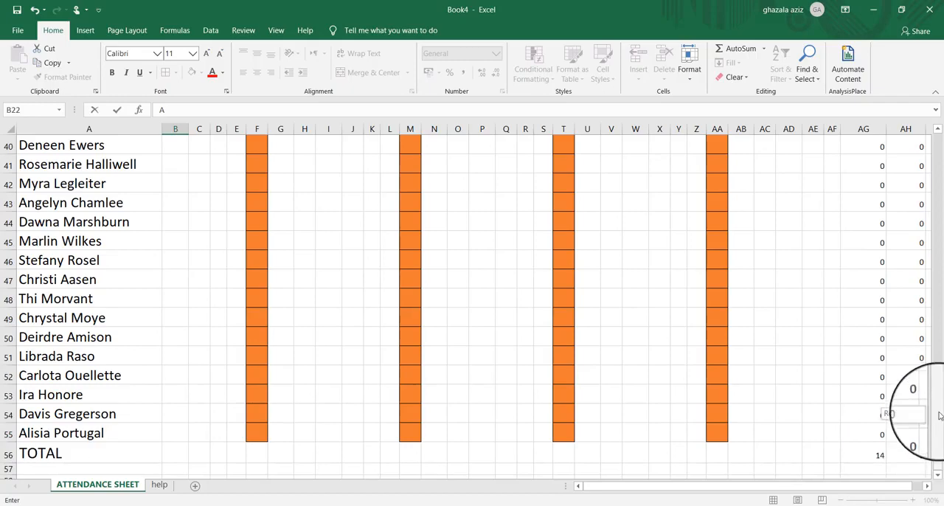
left_click_drag(941, 413, 940, 212)
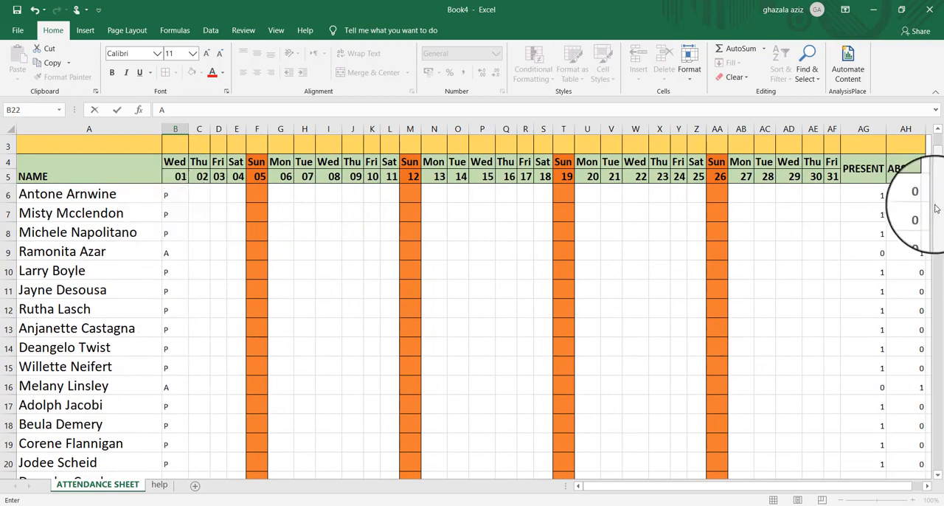
left_click_drag(935, 227, 943, 103)
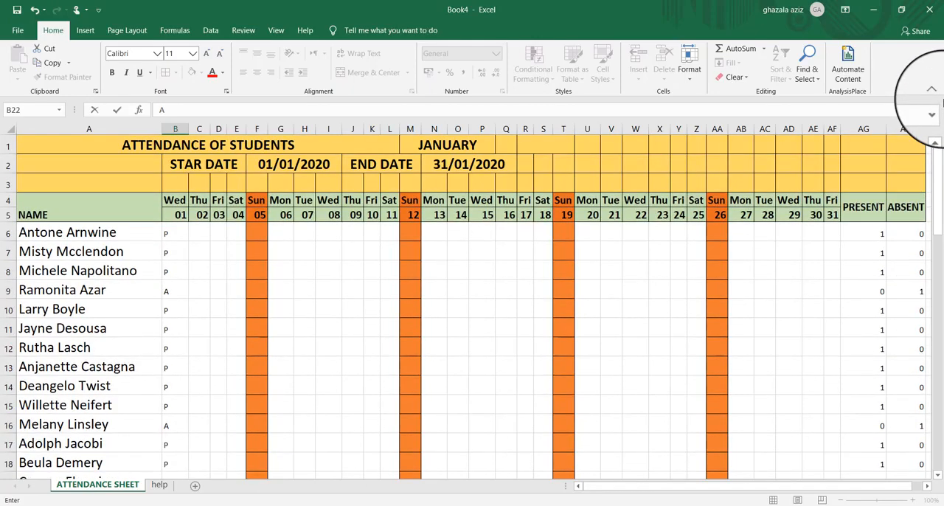
left_click(462, 145)
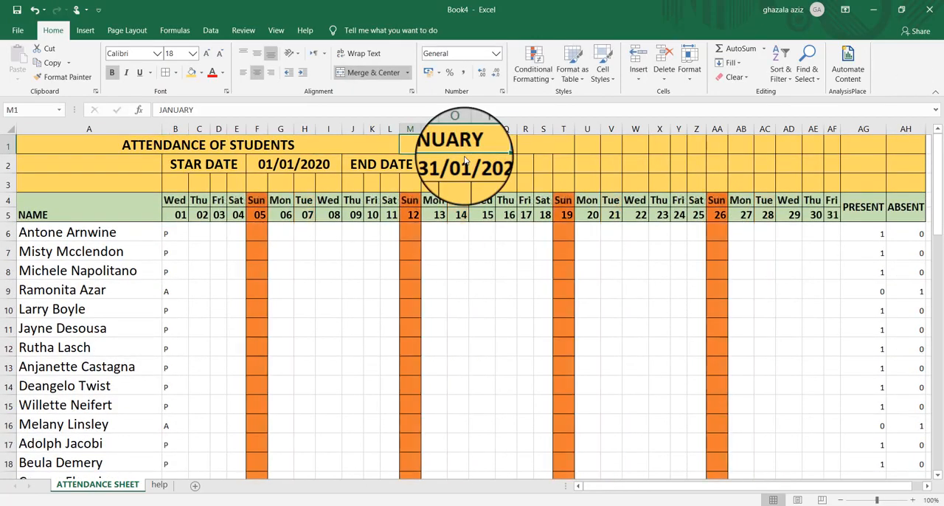